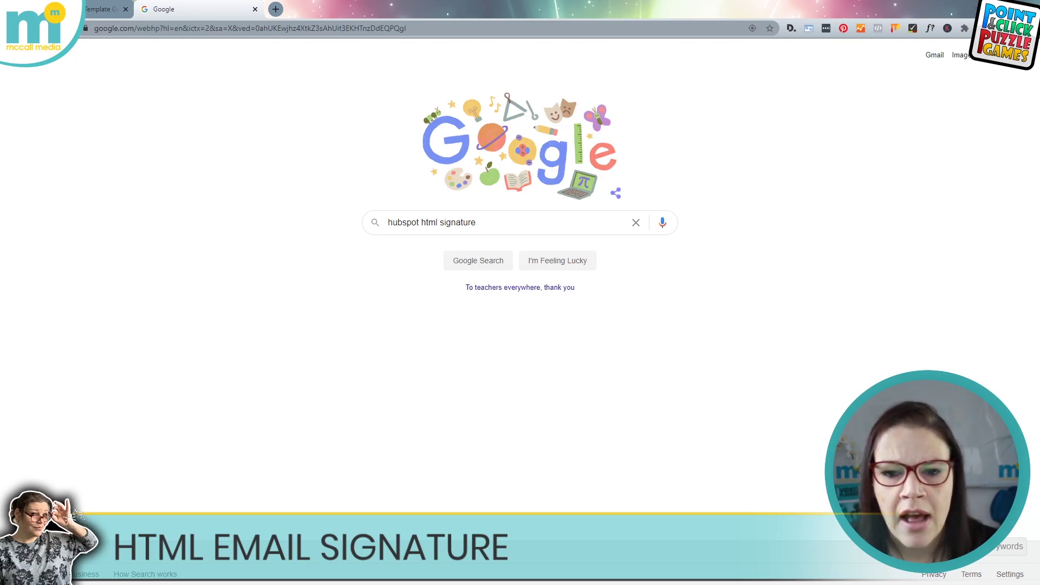
Search Google and open HubSpot's free Email Signature Generator from the results
click(477, 265)
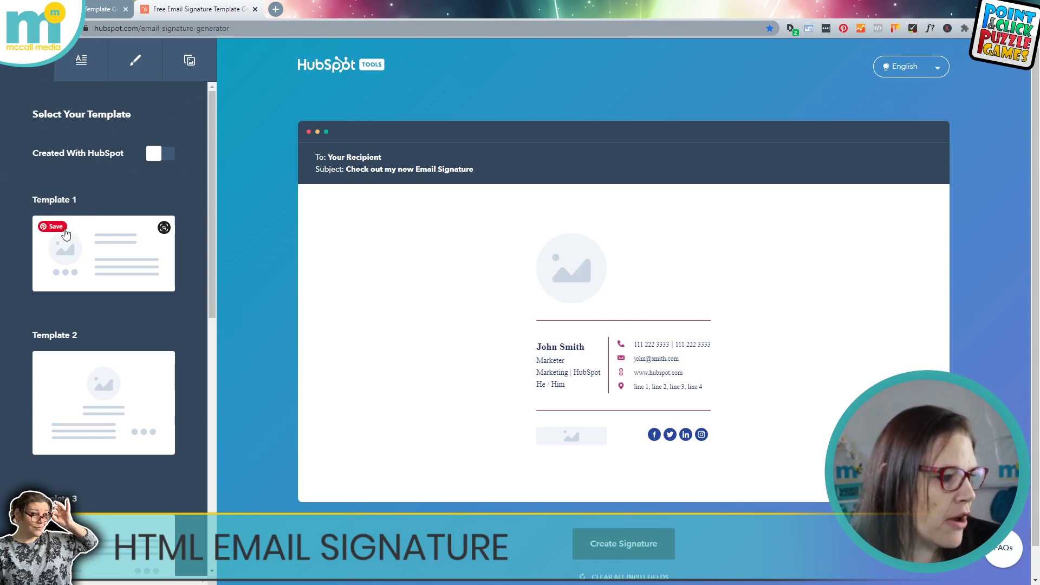
Preview the signature in the Template 1, Template 2 and Template 3 layouts
scroll(76, 327, down, 7)
scroll(76, 328, down, 3)
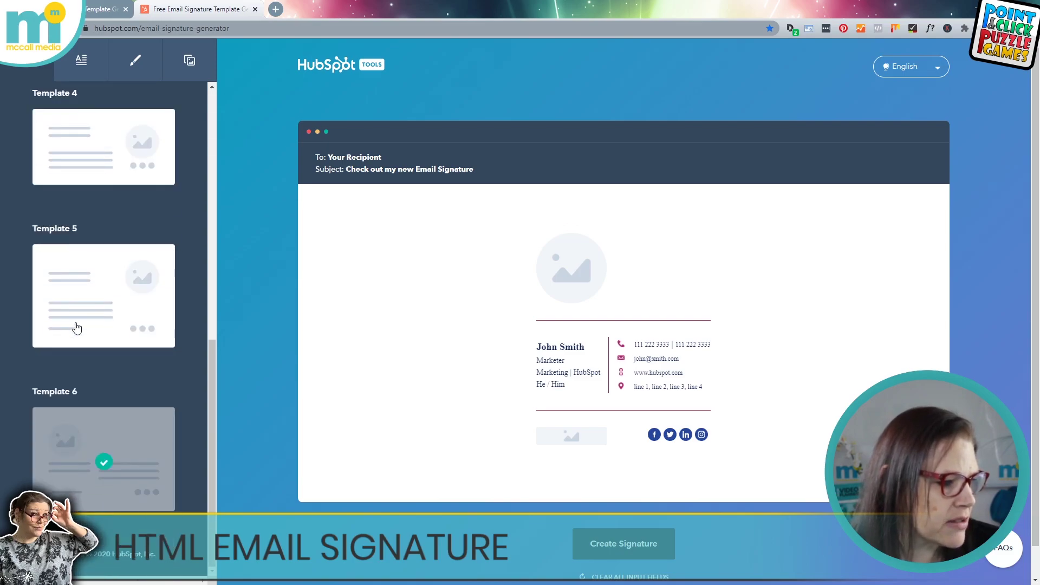
scroll(100, 496, up, 10)
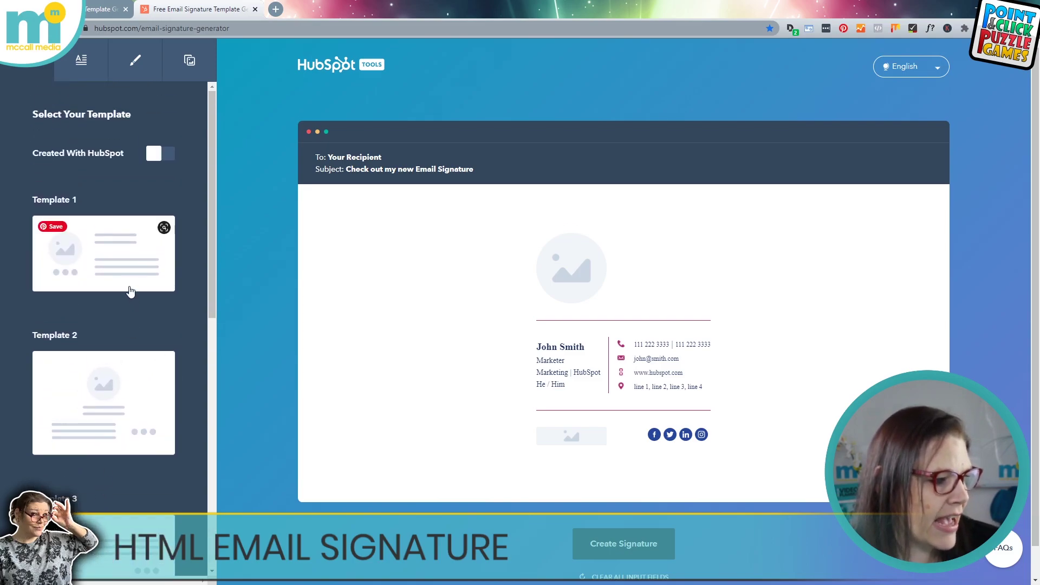
click(128, 275)
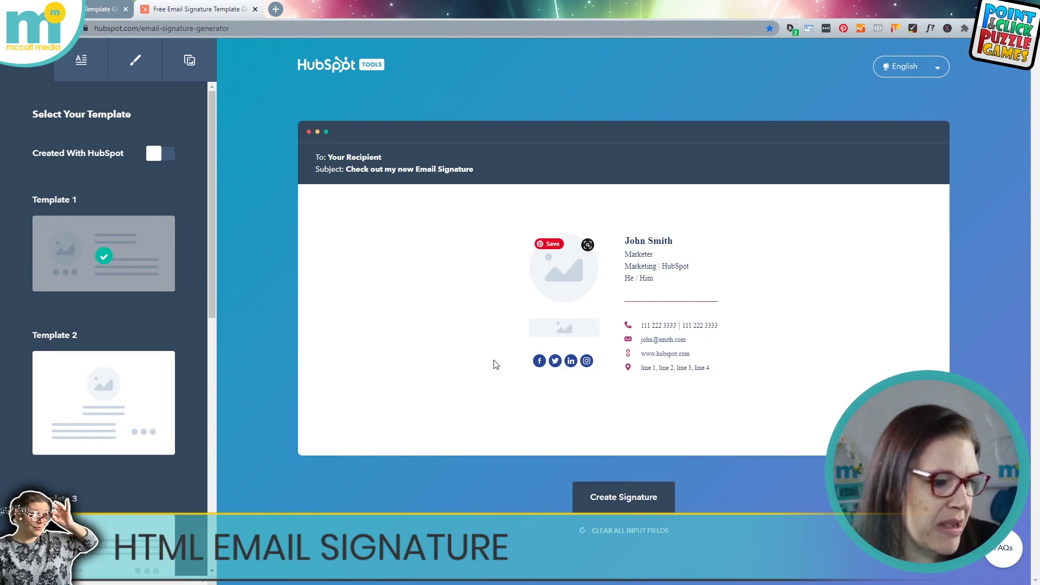
click(112, 399)
scroll(113, 399, down, 3)
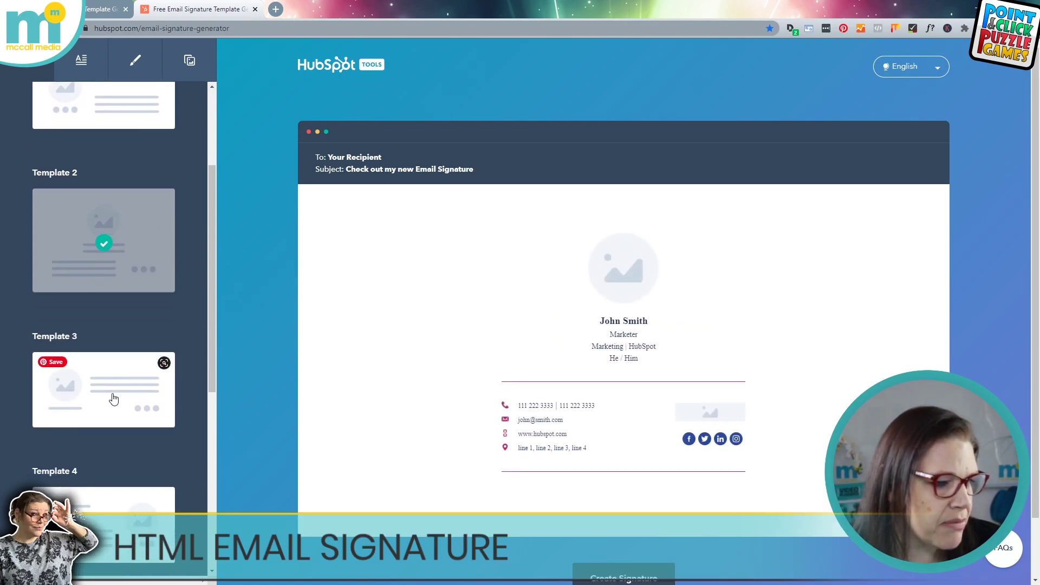
click(107, 404)
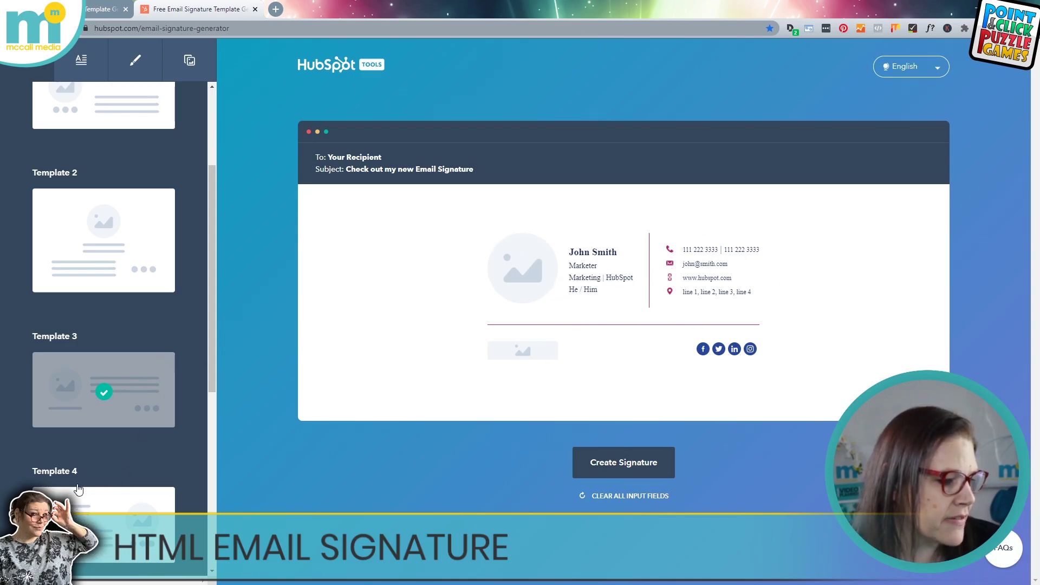
Settle on Template 1 with the Created With HubSpot credit turned off
scroll(91, 514, up, 3)
click(94, 250)
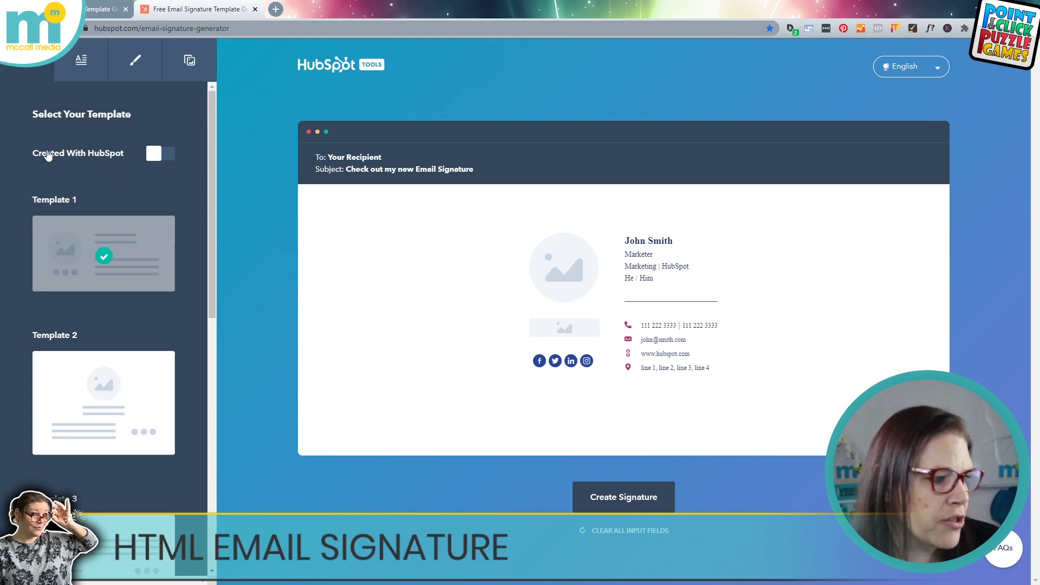
click(152, 160)
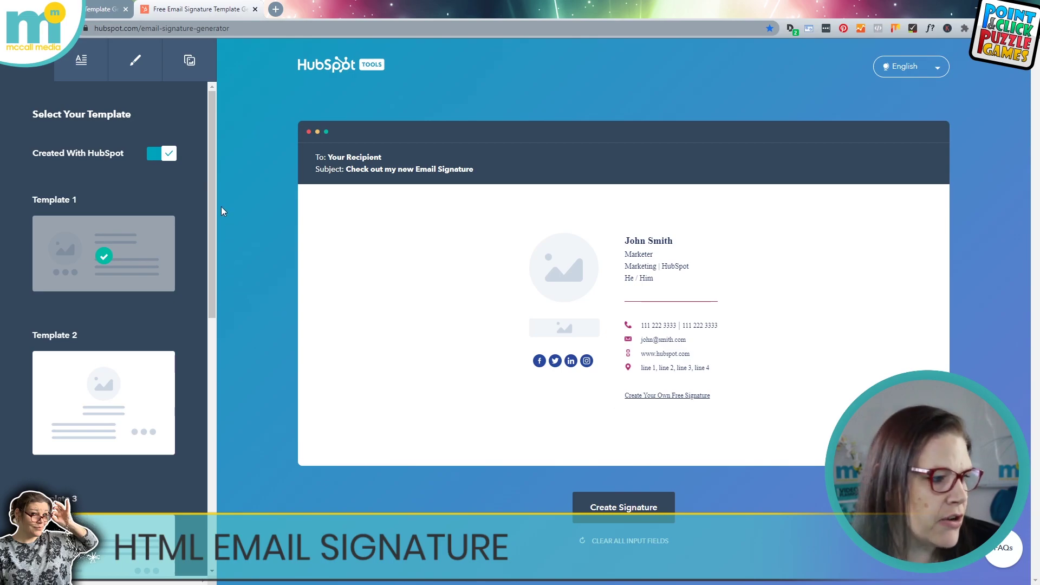
click(162, 156)
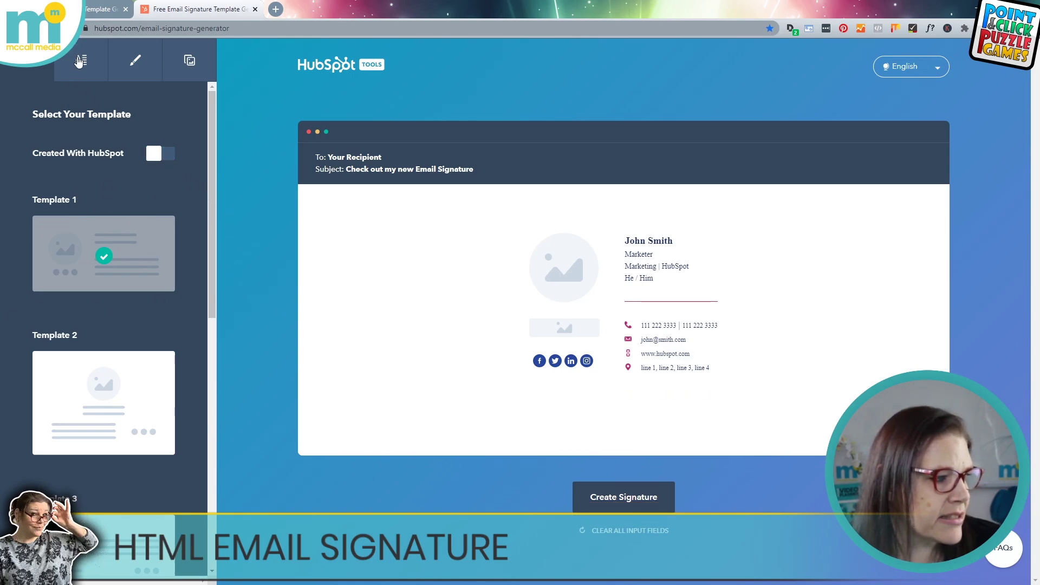
Enter the person's first and last name, job title Director, and department DEPARTMEN
click(79, 62)
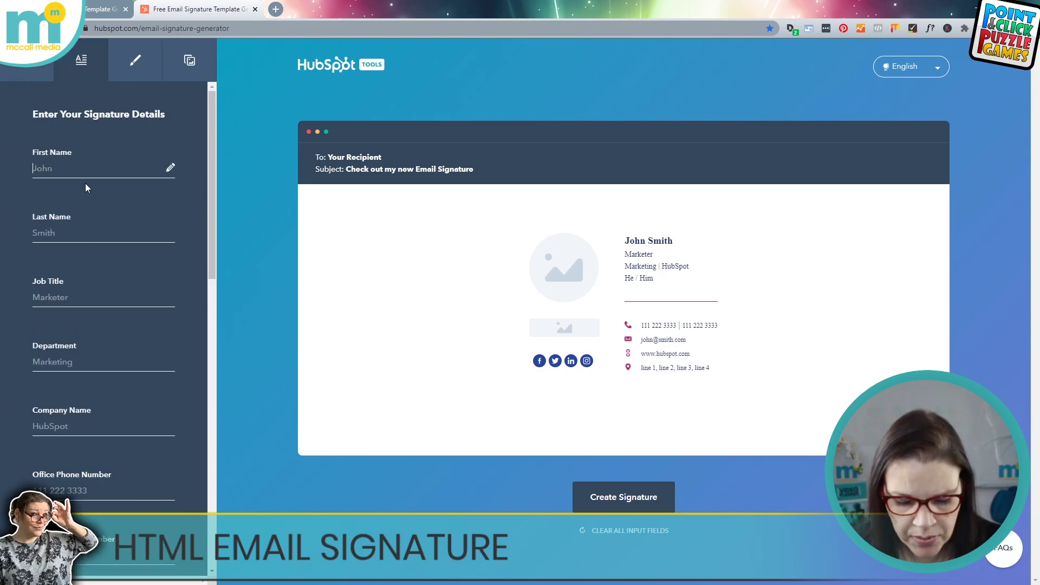
text(Angela)
key(Tab)
text(McCall)
key(Tab)
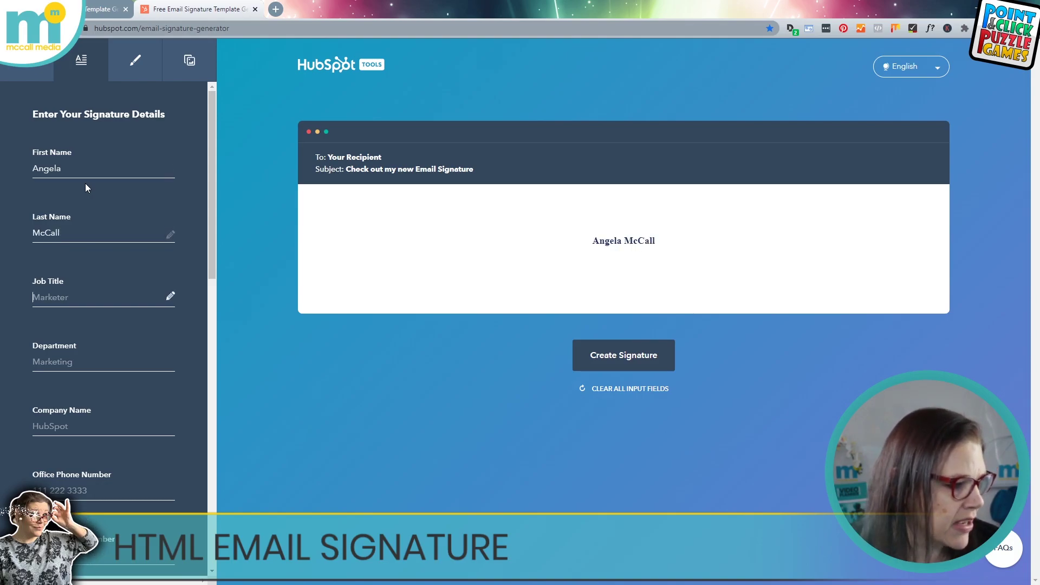
text(Dir)
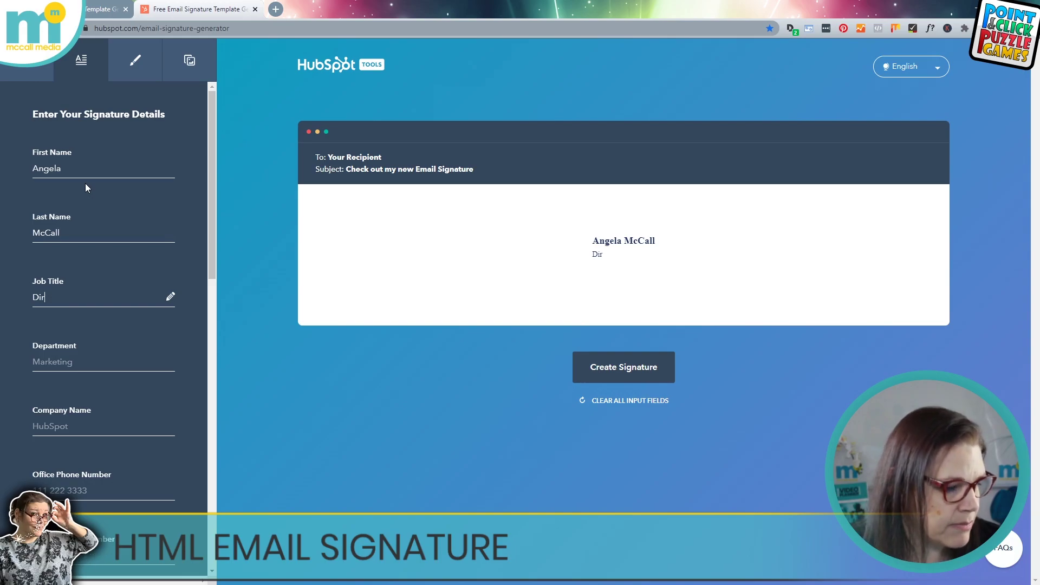
text(ector)
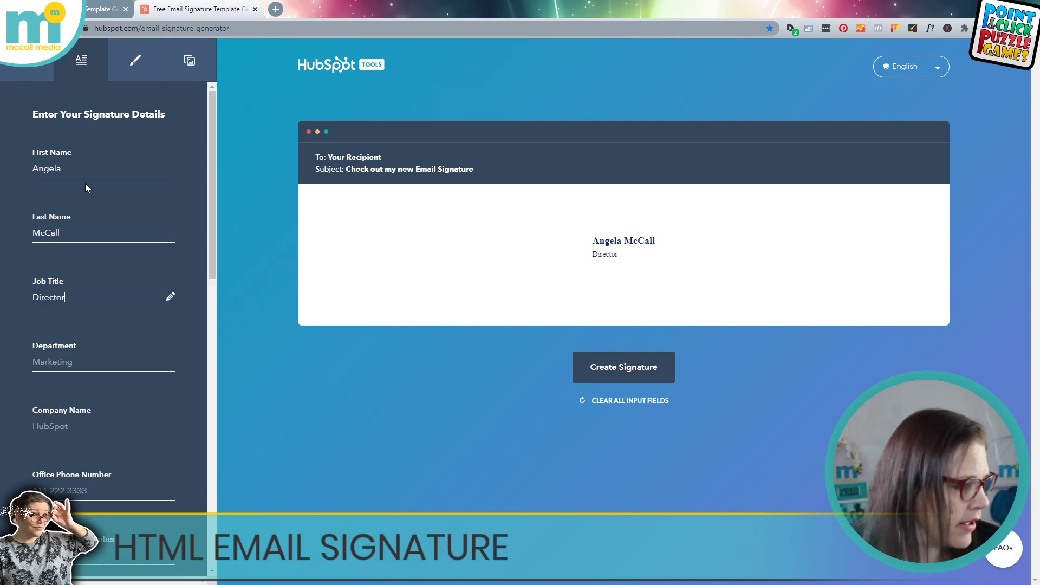
key(Tab)
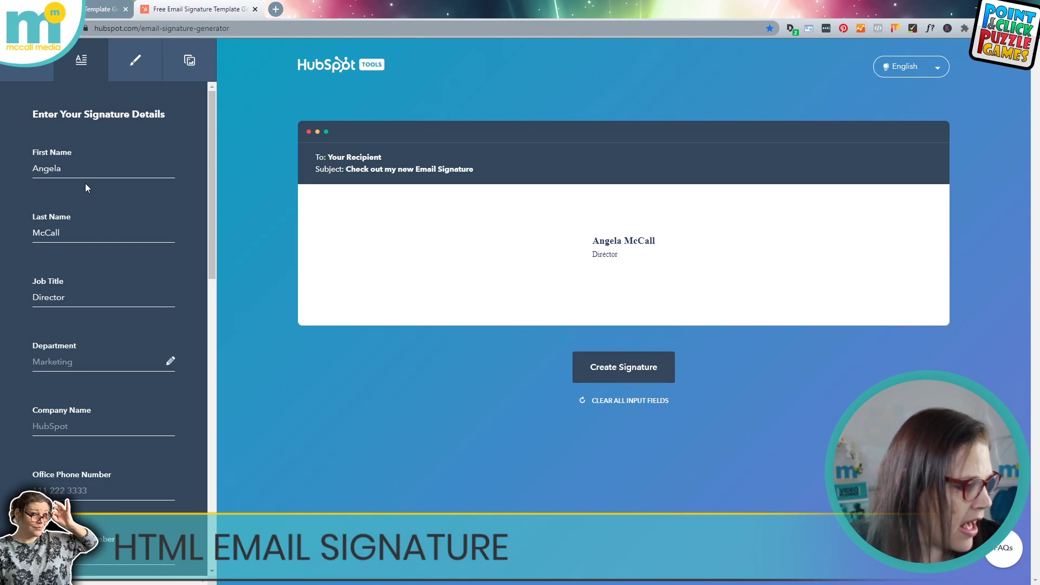
text(DEPARTMENT)
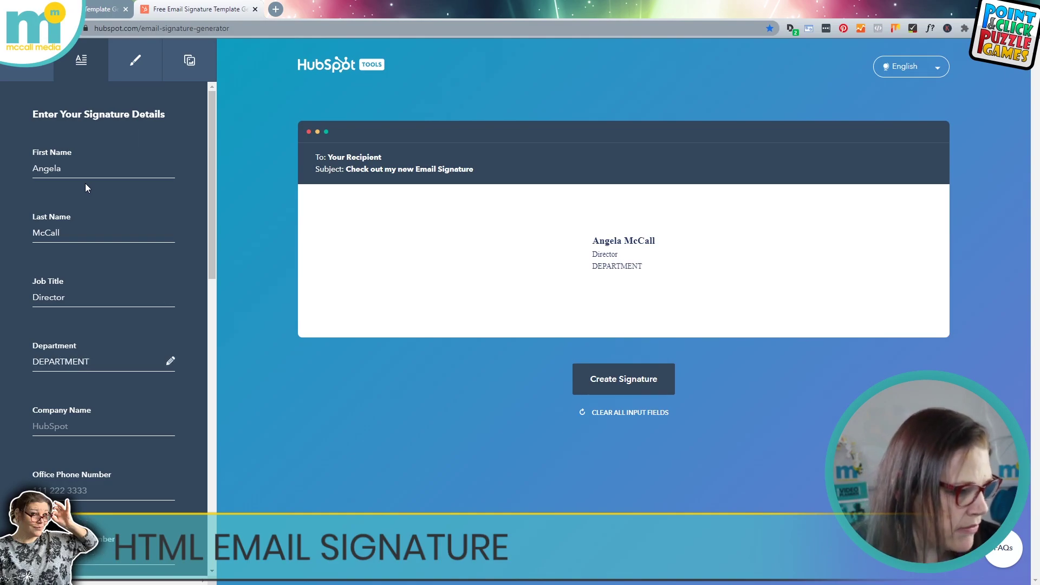
Set LinkedIn to # and Facebook to ###, and add a 'Business Tag Line' custom field
scroll(152, 203, down, 2)
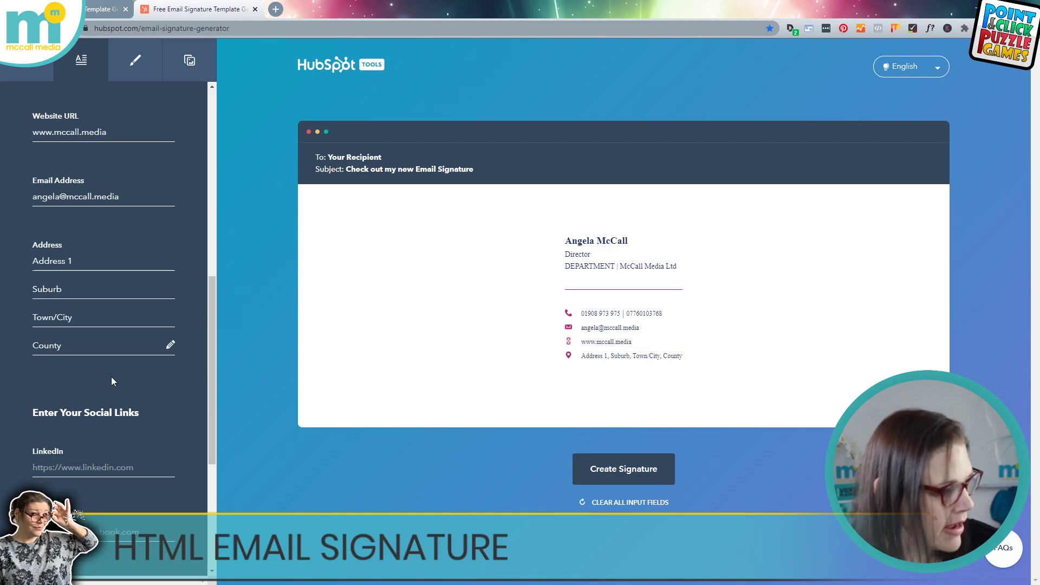
scroll(112, 376, down, 4)
click(54, 251)
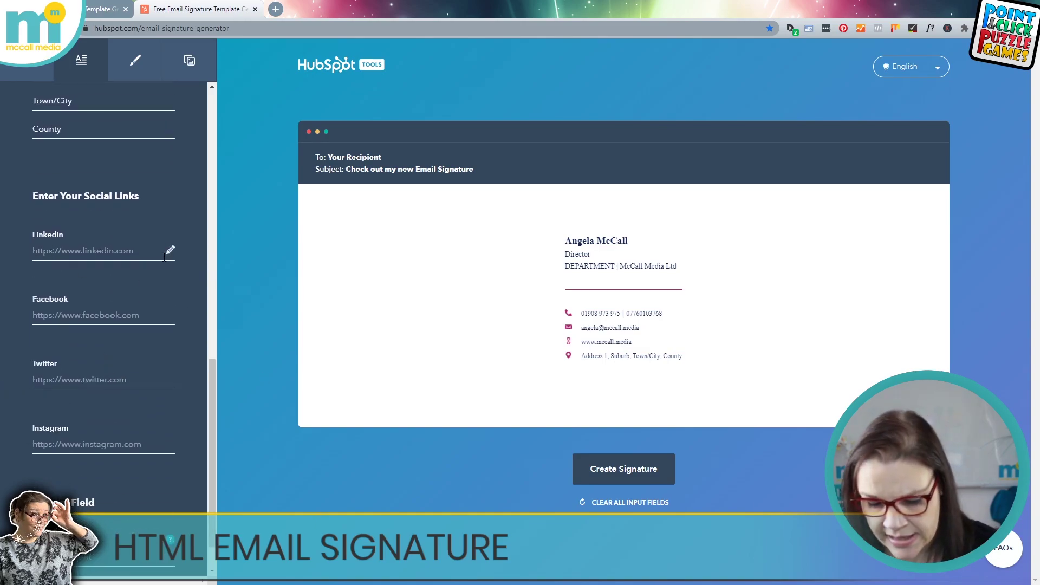
text(#)
click(119, 322)
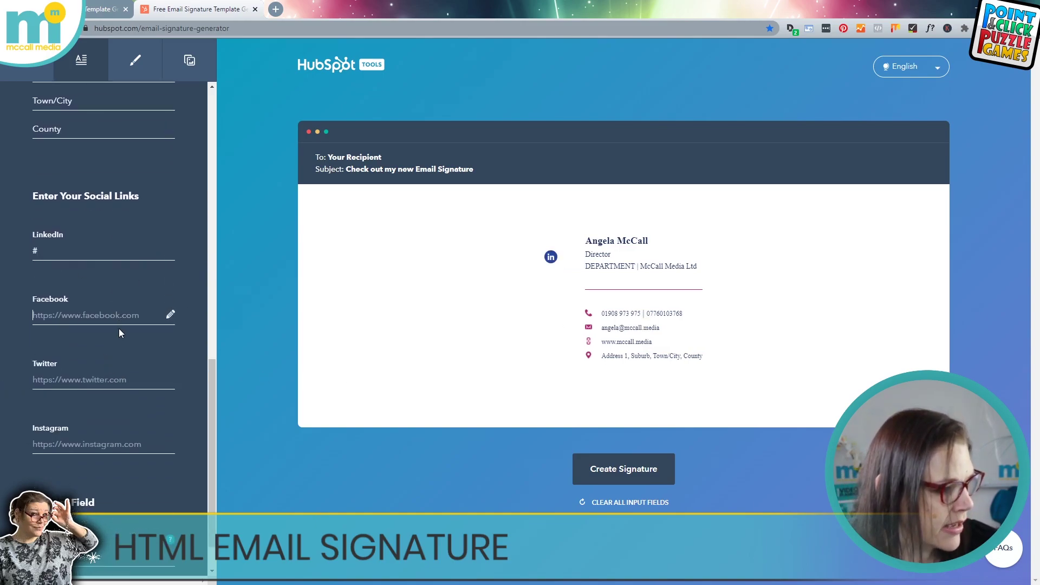
text(##)
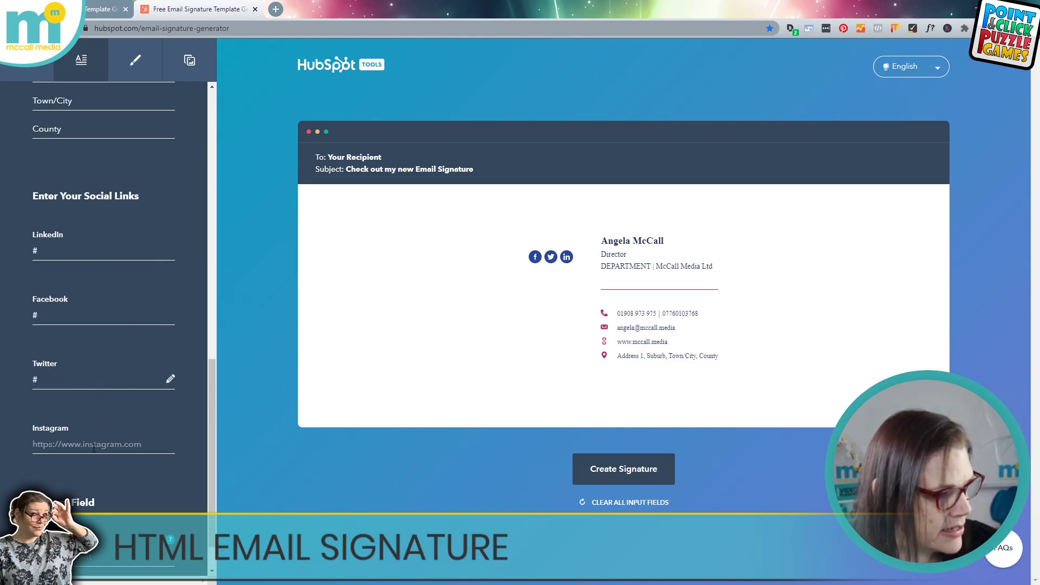
text(#)
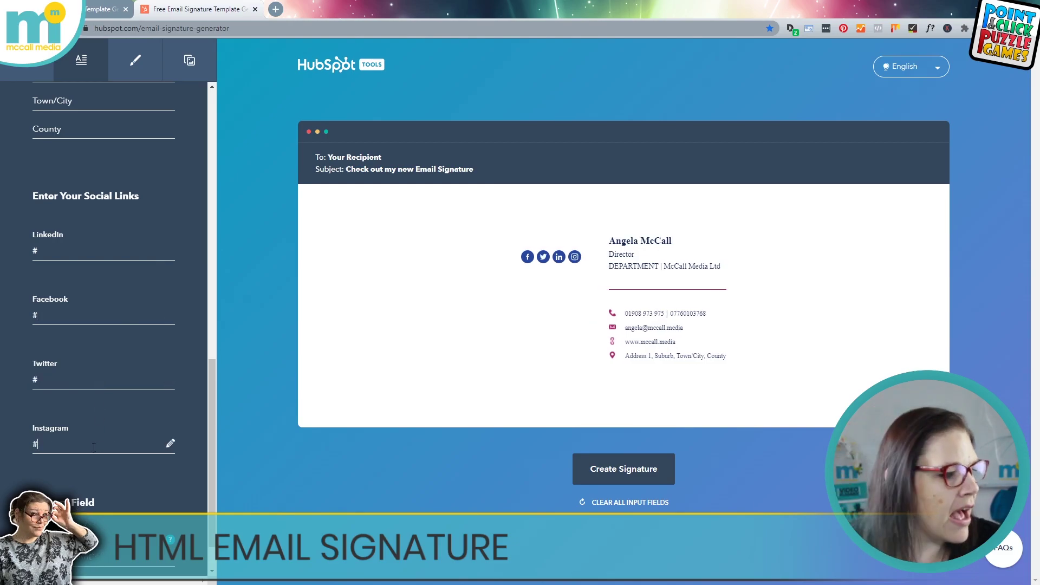
scroll(120, 298, down, 1)
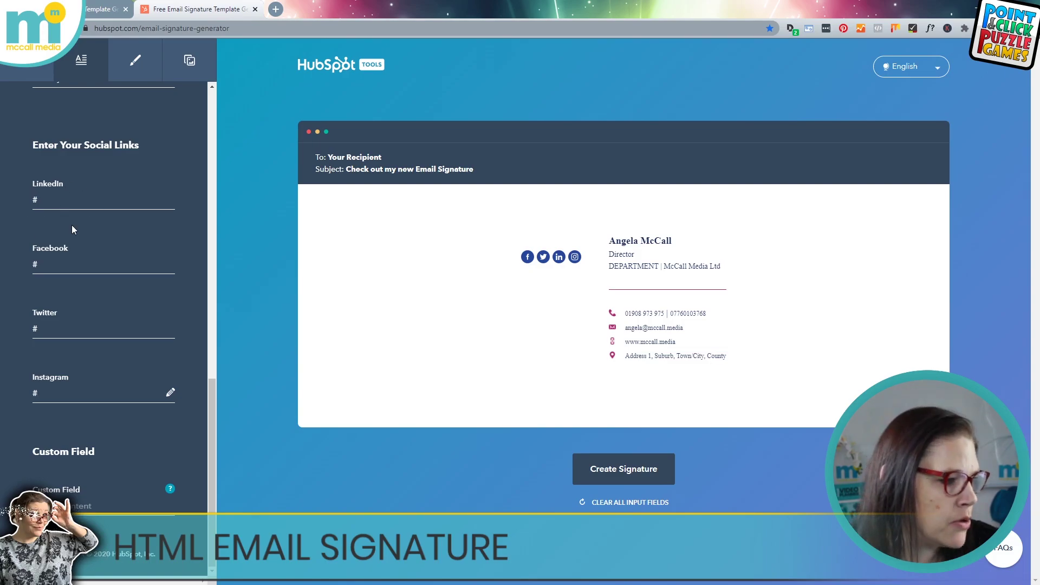
click(113, 509)
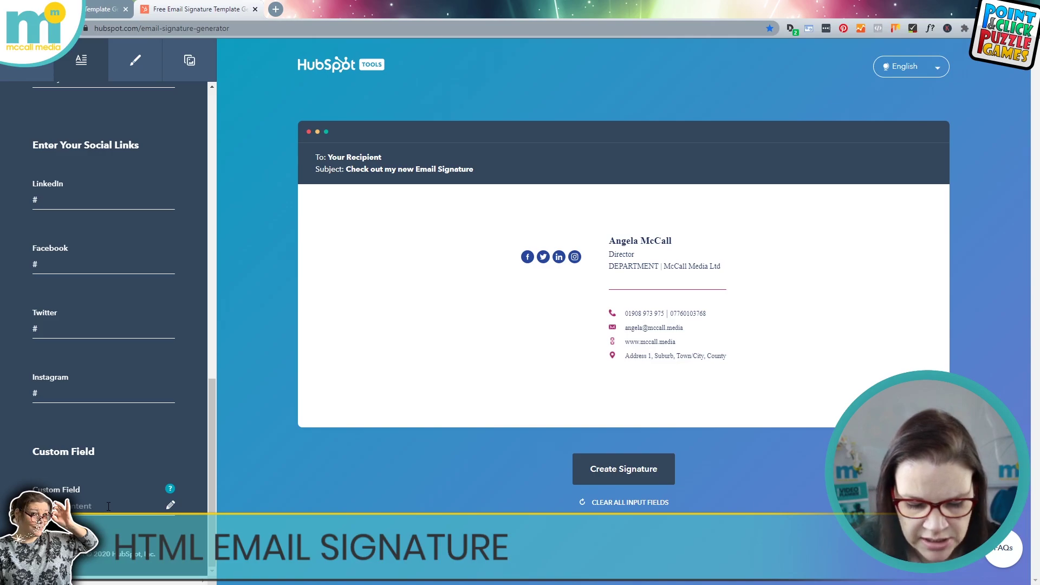
text(Business)
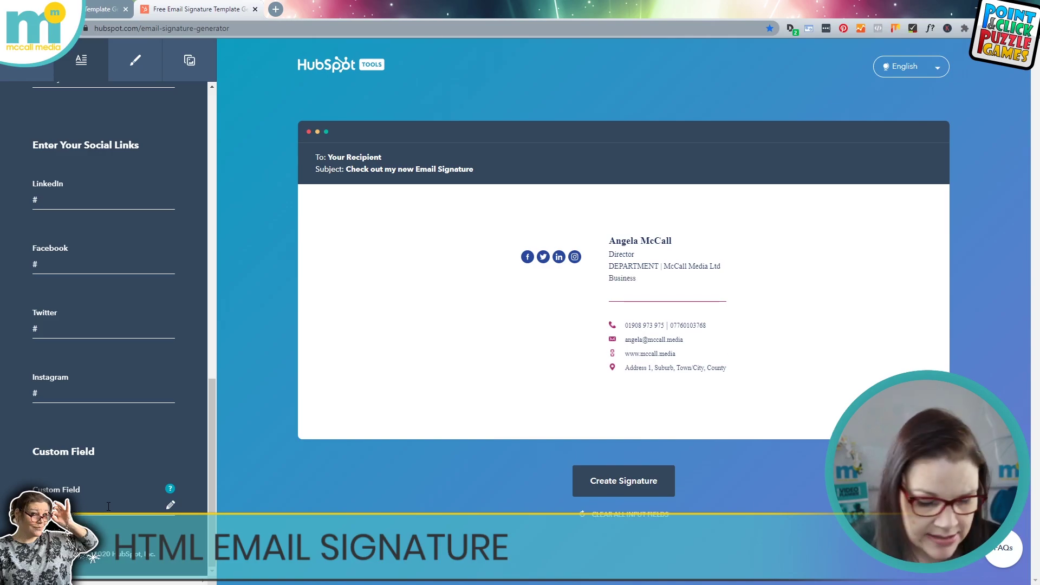
text( Tag Line)
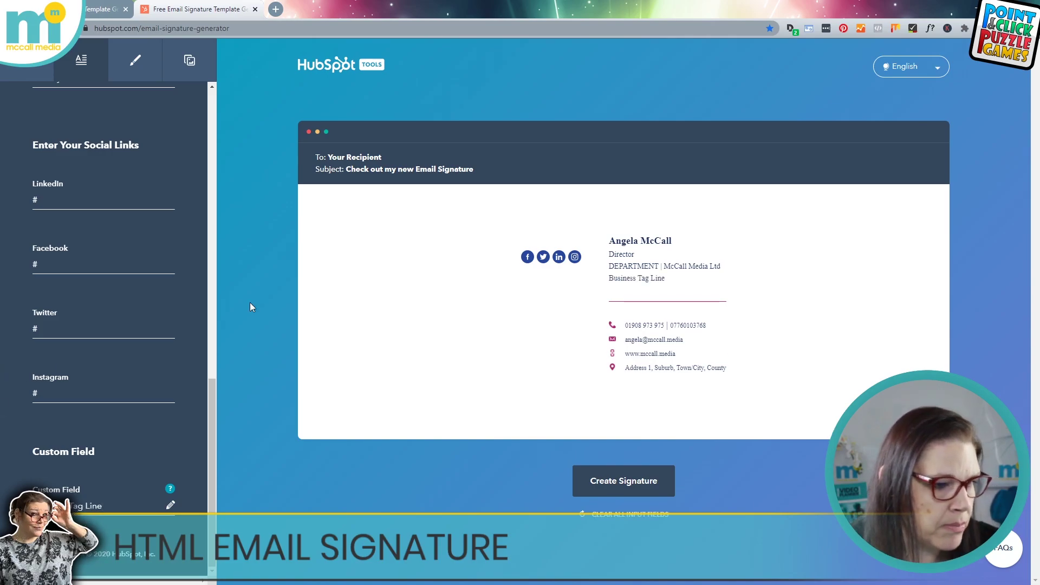
click(639, 280)
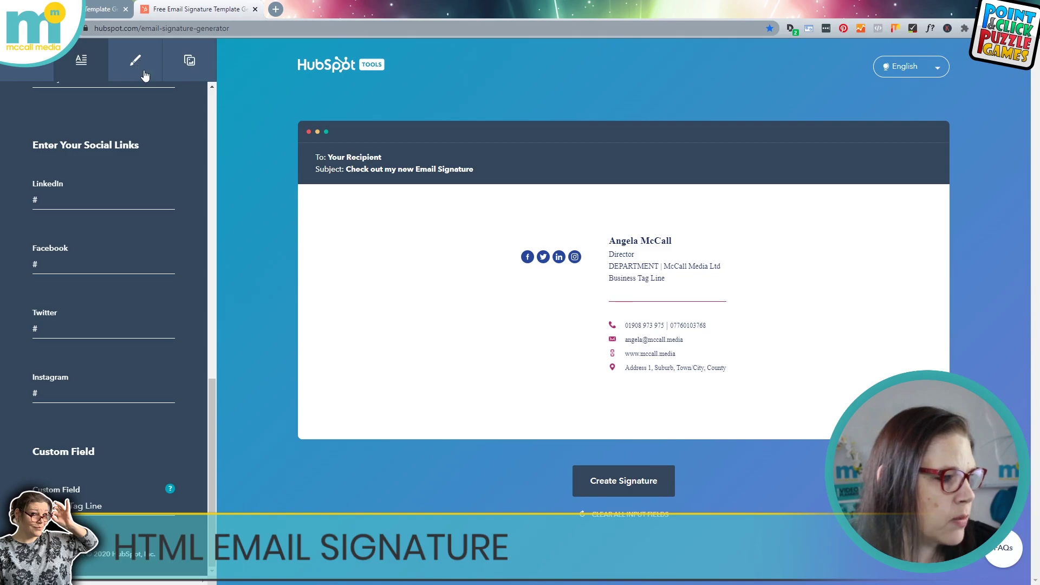
In the Stylize settings, switch the font to Tahoma and reduce the font size to small
click(128, 59)
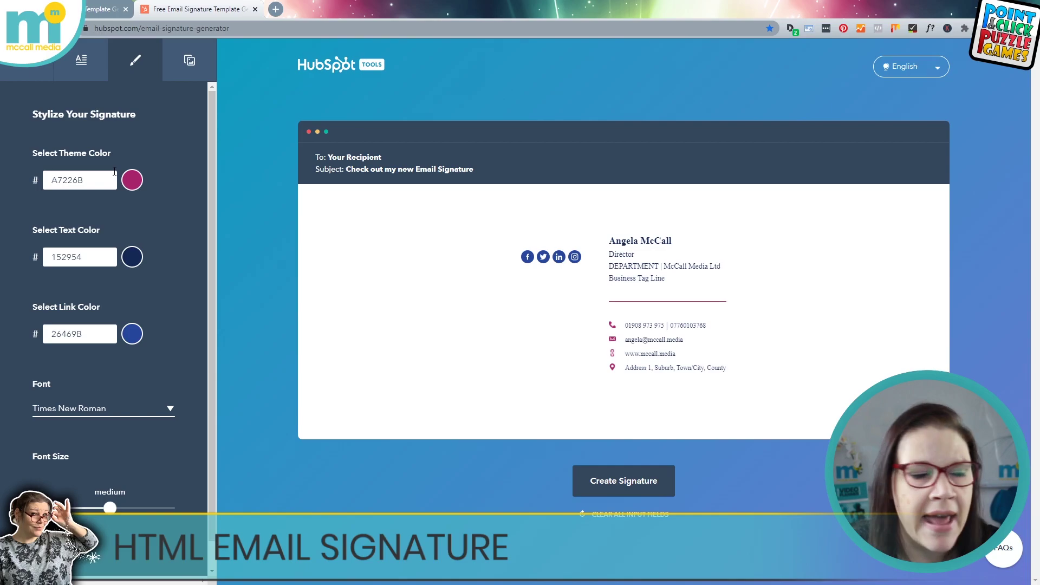
click(108, 406)
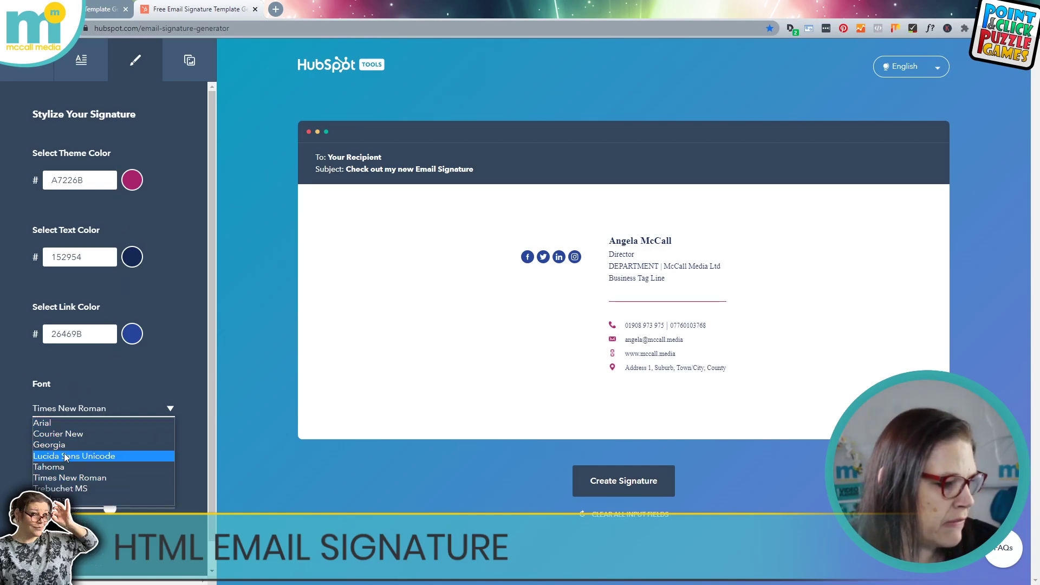
click(64, 466)
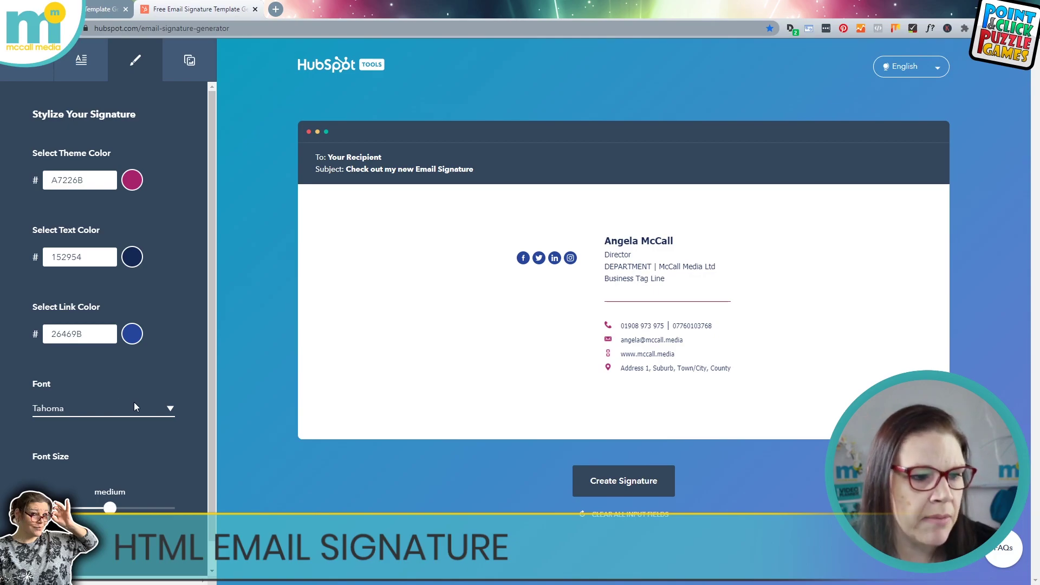
click(113, 408)
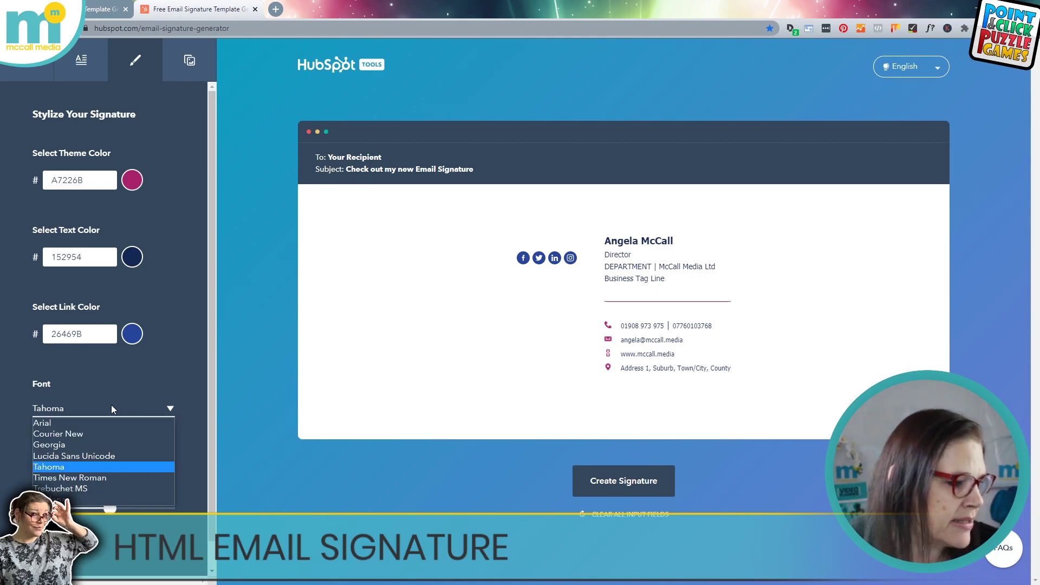
click(82, 408)
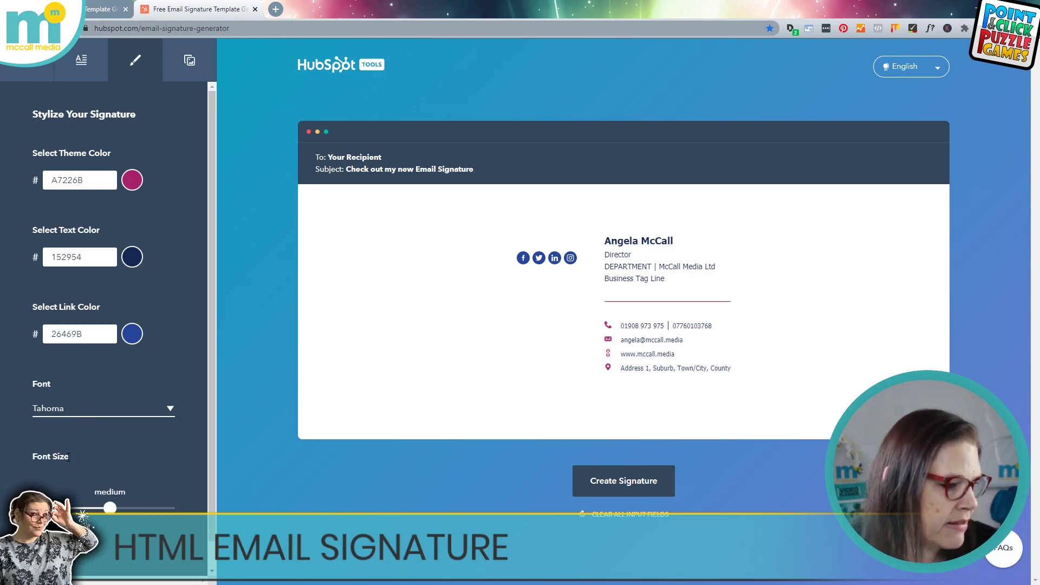
mouse_move(108, 512)
mouse_down()
mouse_move(154, 517)
mouse_move(63, 515)
mouse_up()
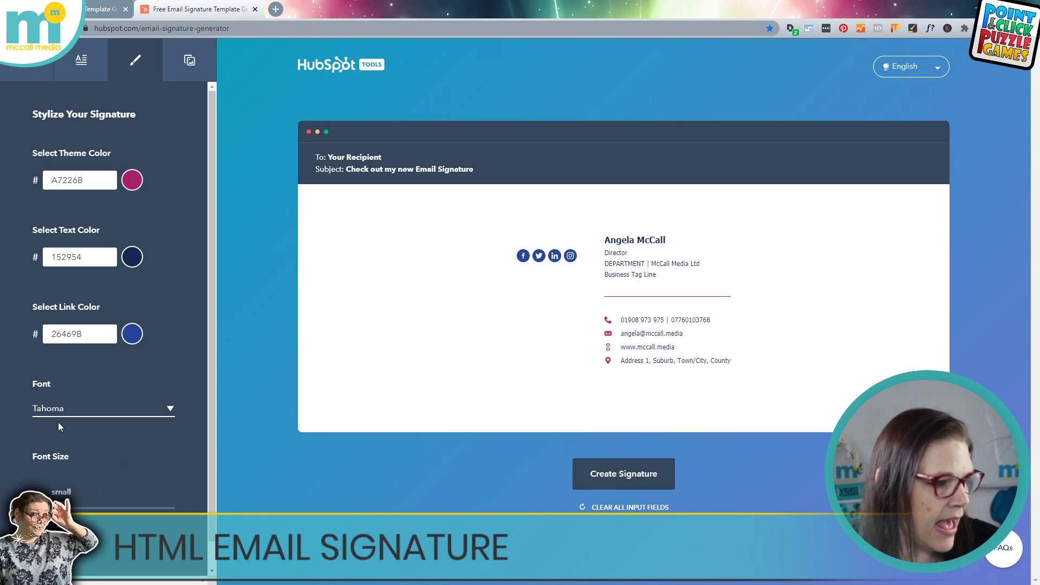
Go to the custom images and CTA settings and select the Profile Picture field
click(187, 62)
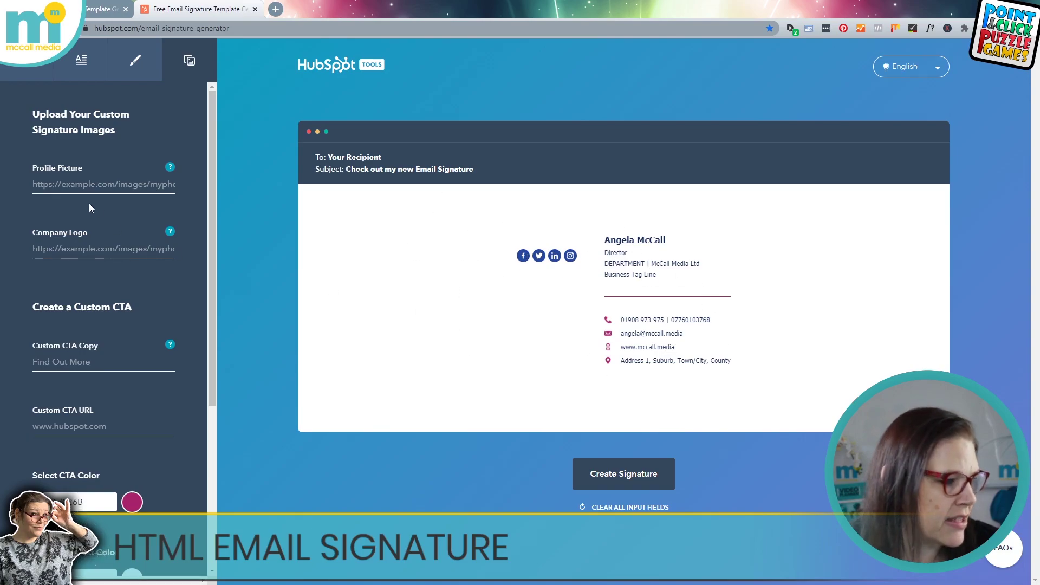
click(163, 187)
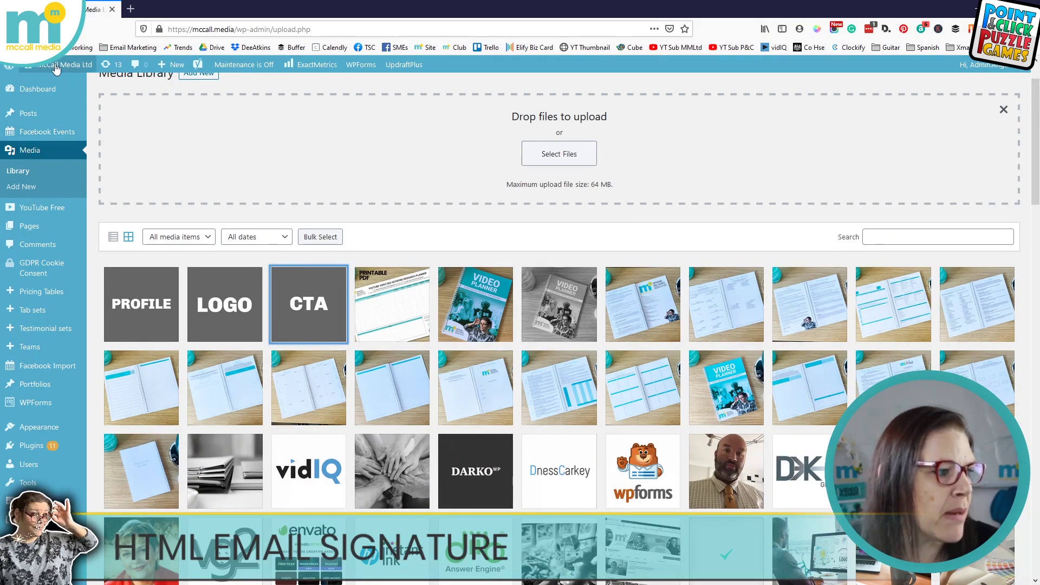
Copy the Profile.png link from WordPress and paste it as the Profile Picture
click(161, 307)
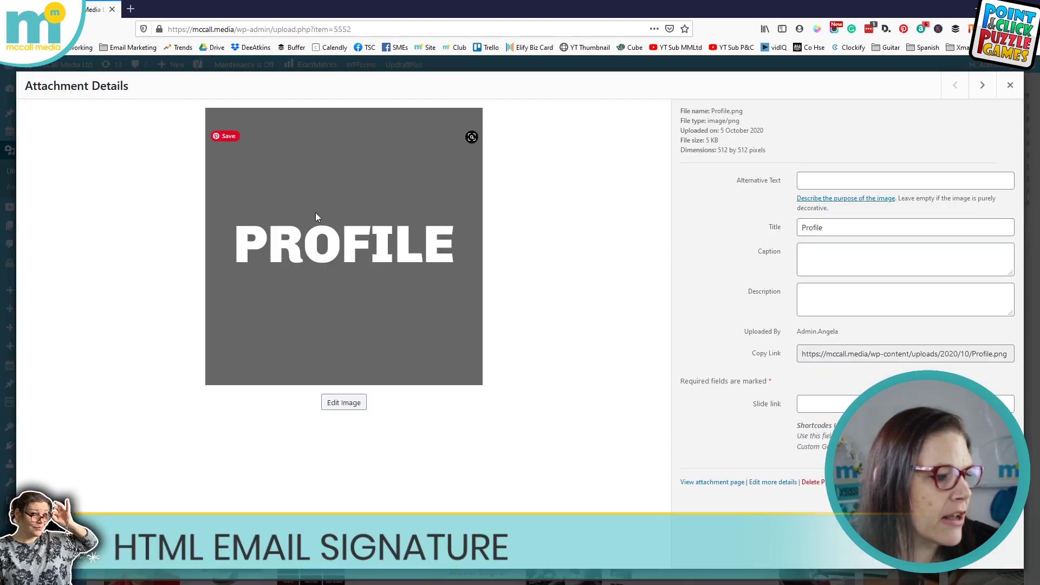
click(826, 354)
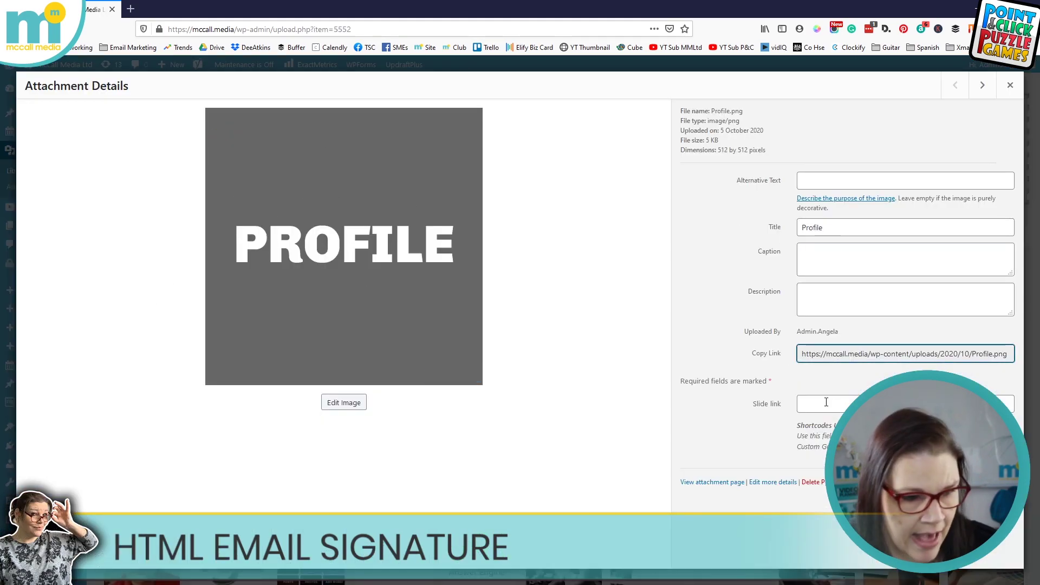
click(771, 355)
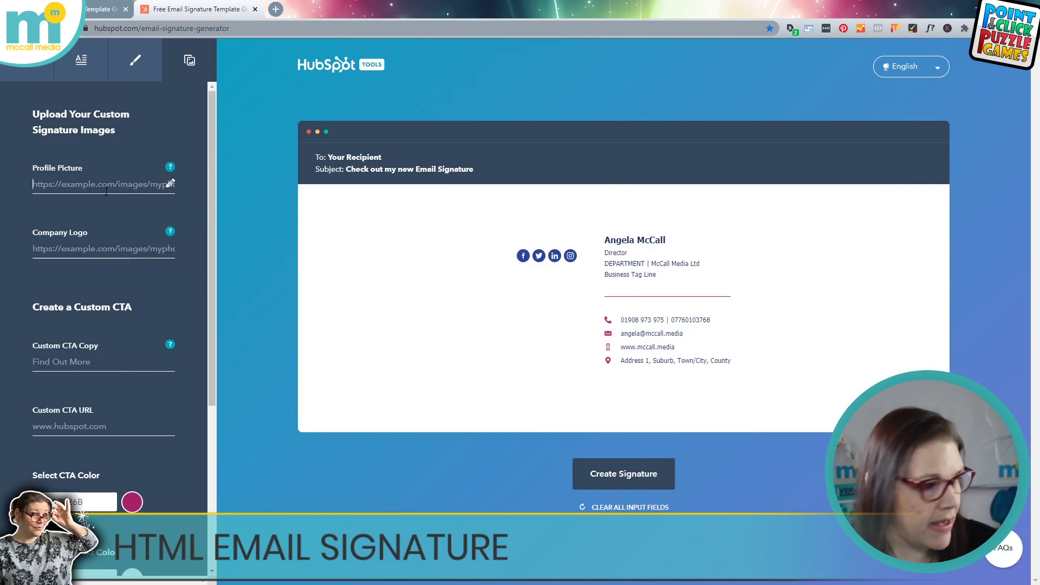
click(104, 185)
text(hubspot html signature)
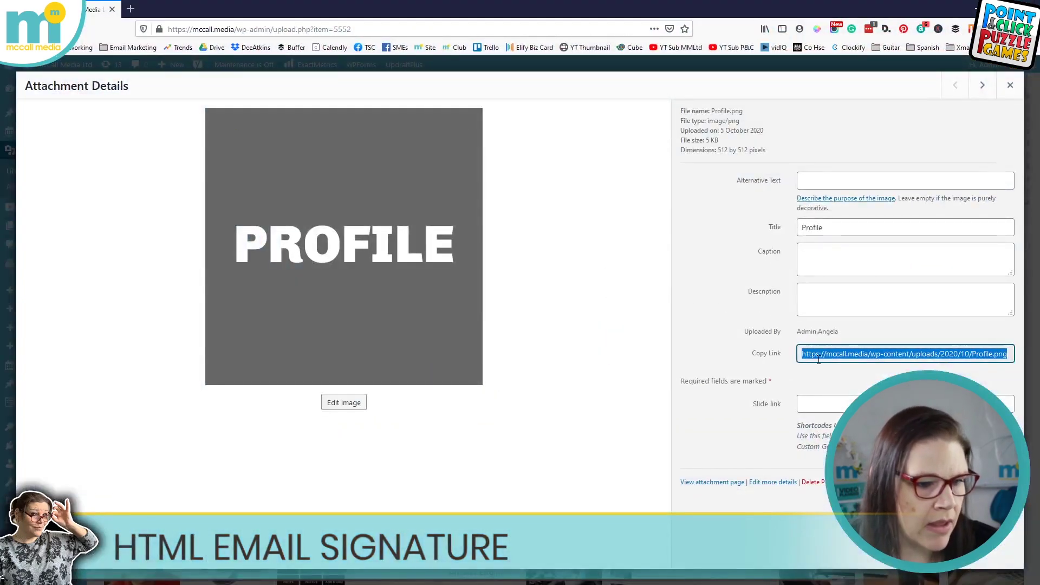
right_click(818, 358)
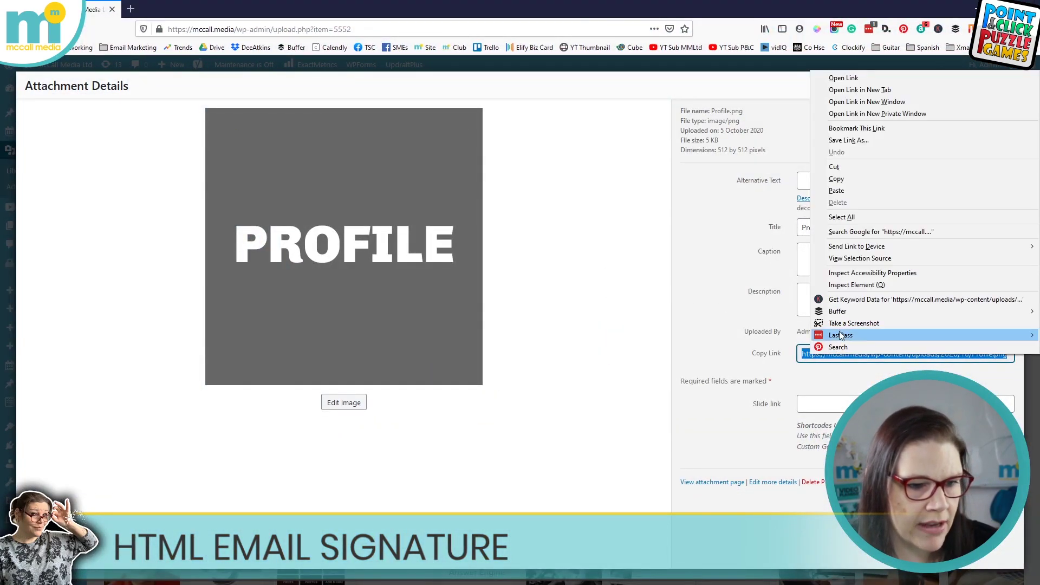
click(843, 178)
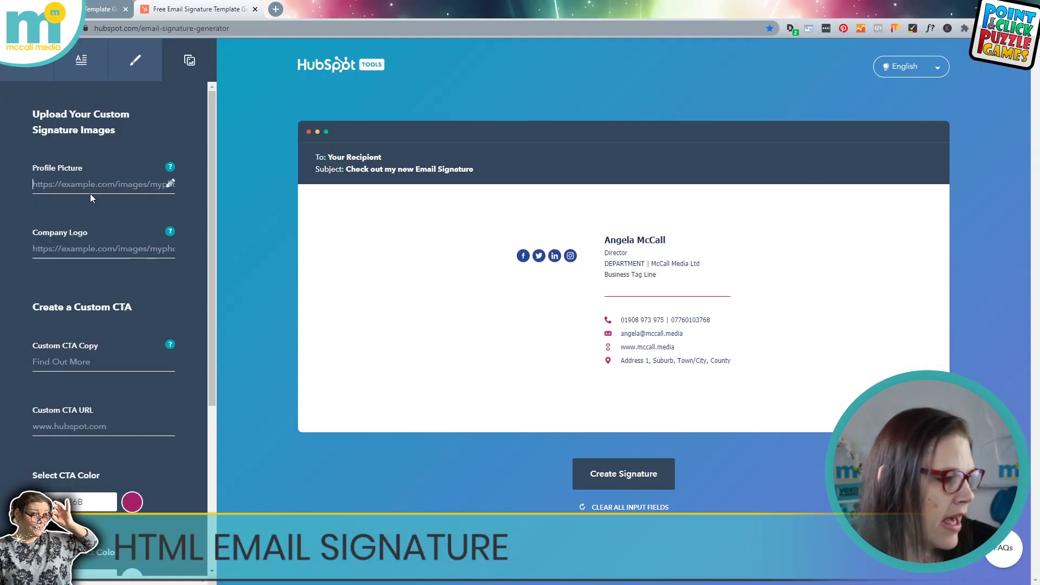
right_click(89, 184)
click(111, 265)
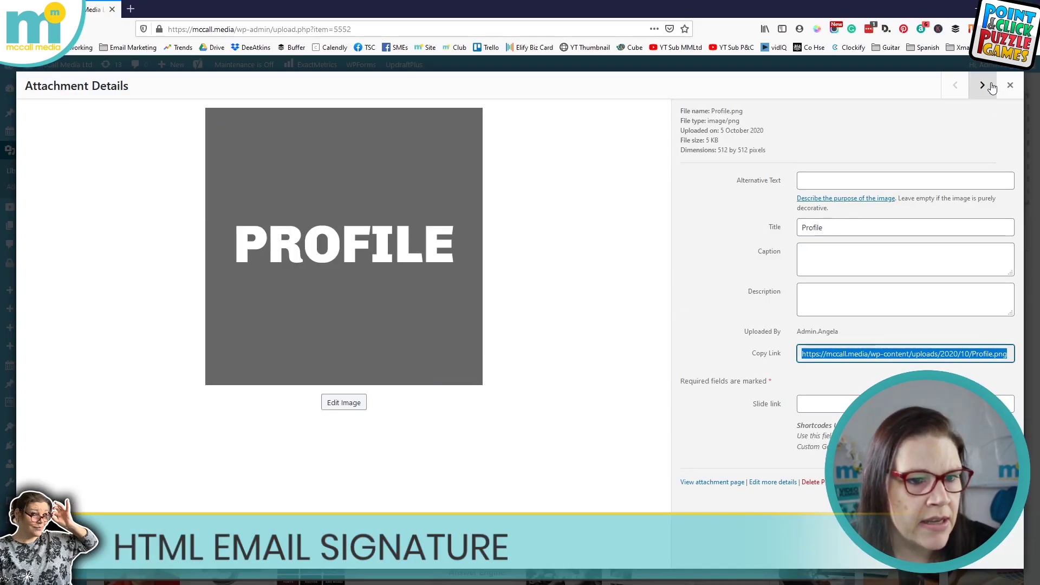
Copy the Logo.png link and paste it as the Company Logo
click(981, 85)
click(919, 357)
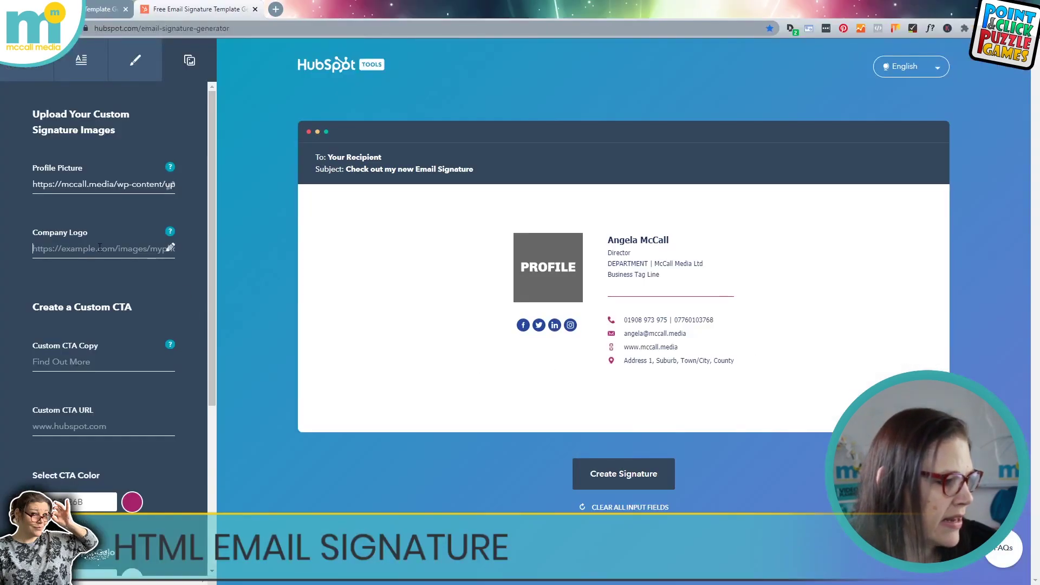
key(ctrl+v)
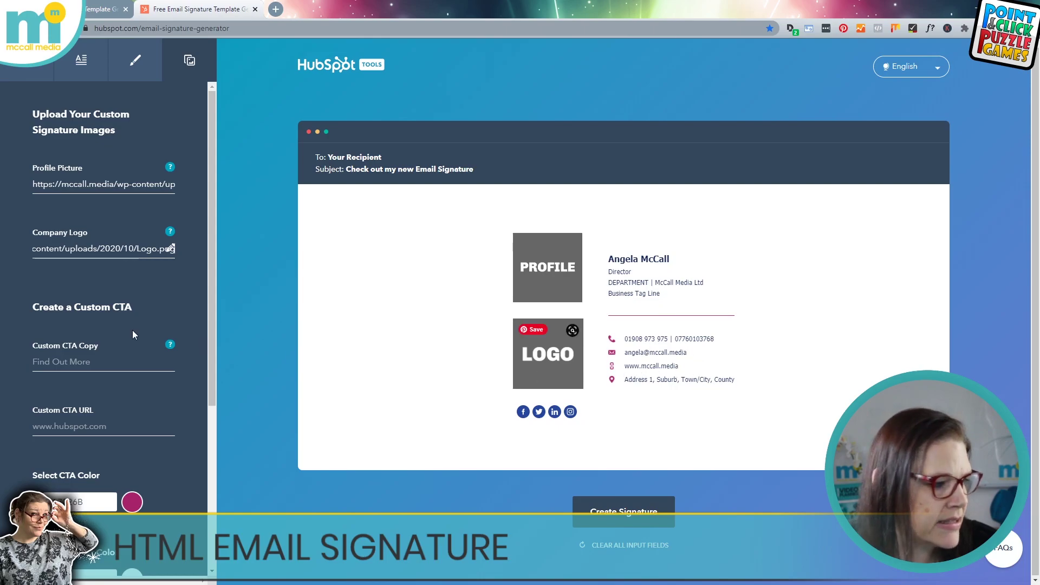
Set the CTA copy to 'Visit YouTube Channel' and the CTA URL to #
scroll(56, 286, down, 1)
click(97, 312)
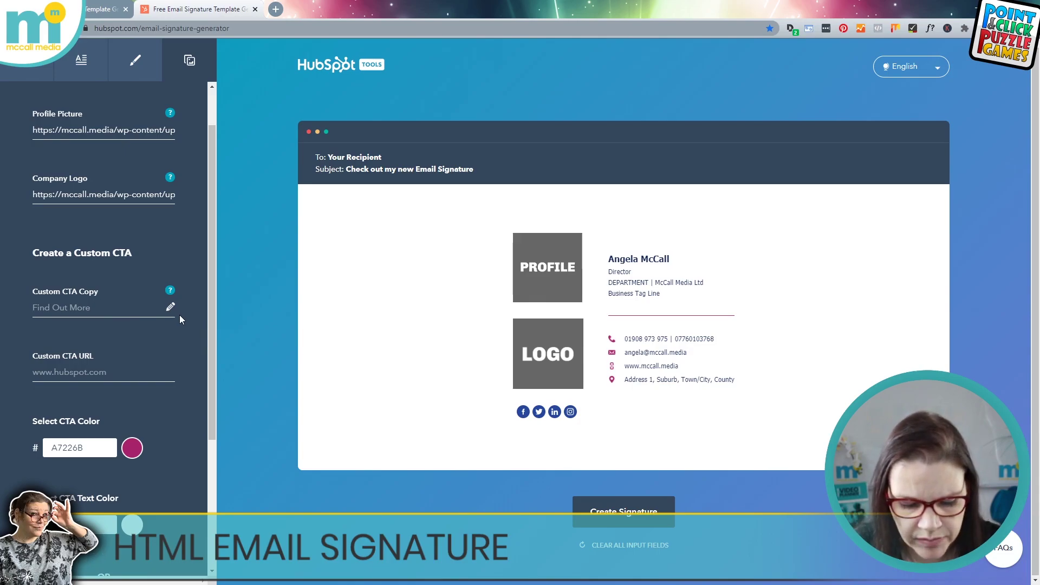
text(Vis)
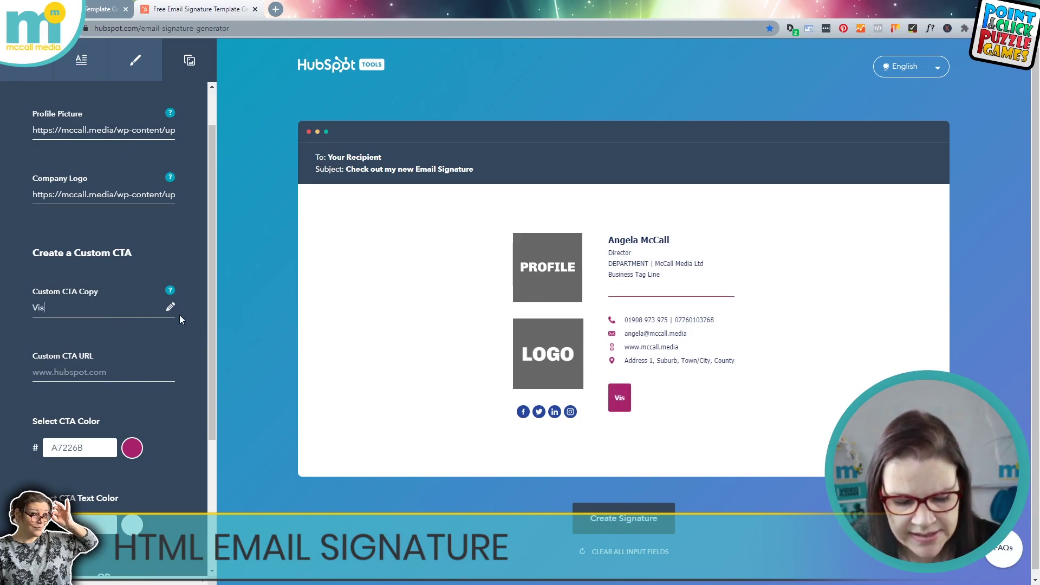
text(it YouTube Channel)
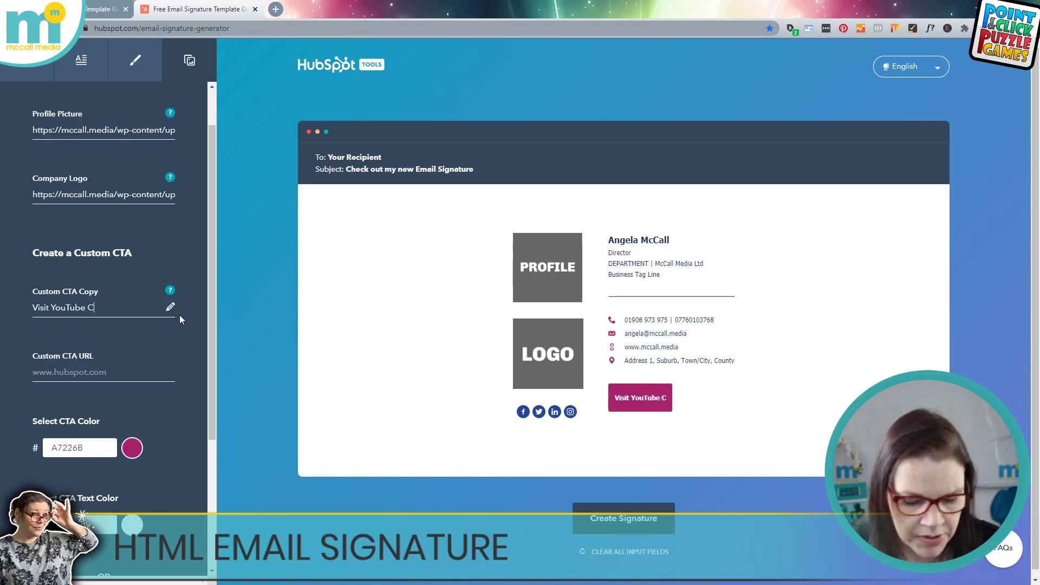
click(94, 373)
text(#)
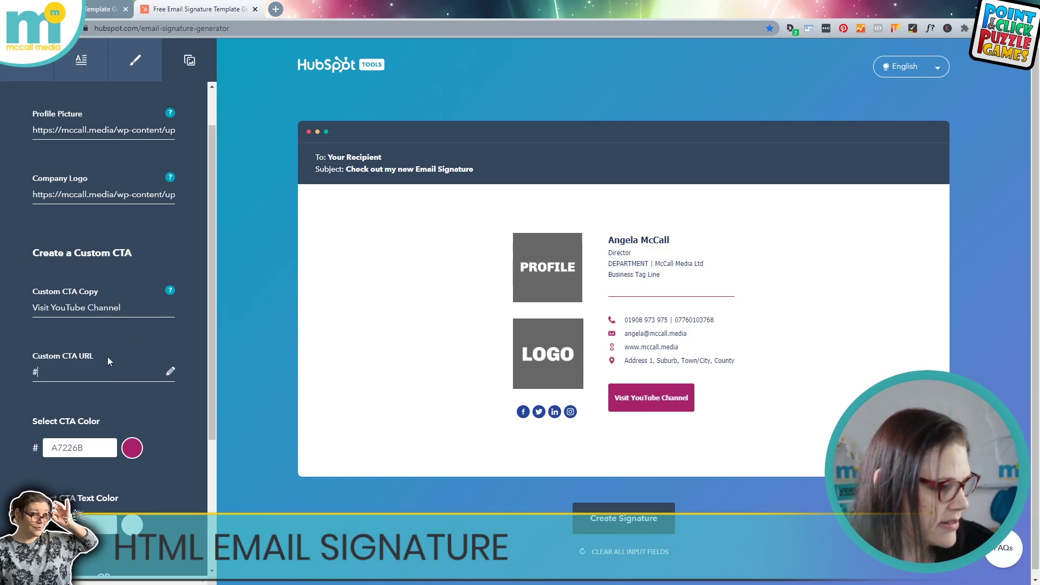
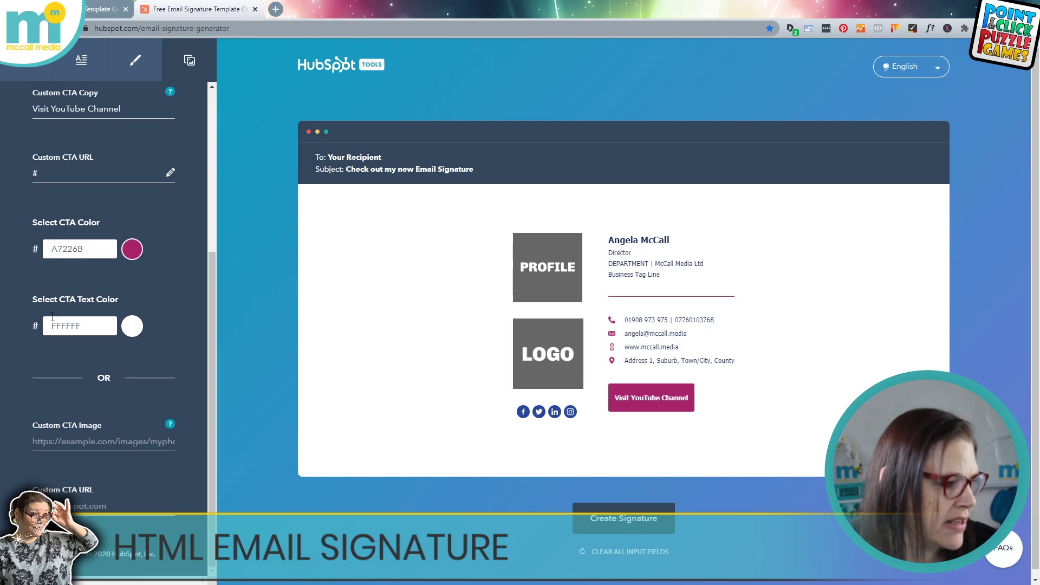
Copy CTA.png's media link from WordPress into HubSpot's Custom CTA Image field
drag(81, 325, 55, 326)
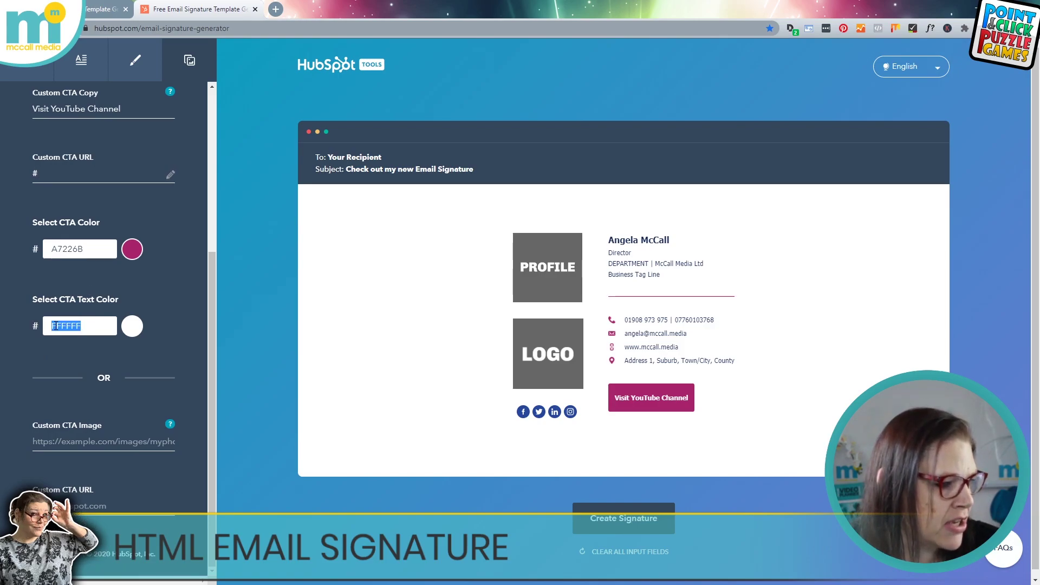
click(63, 450)
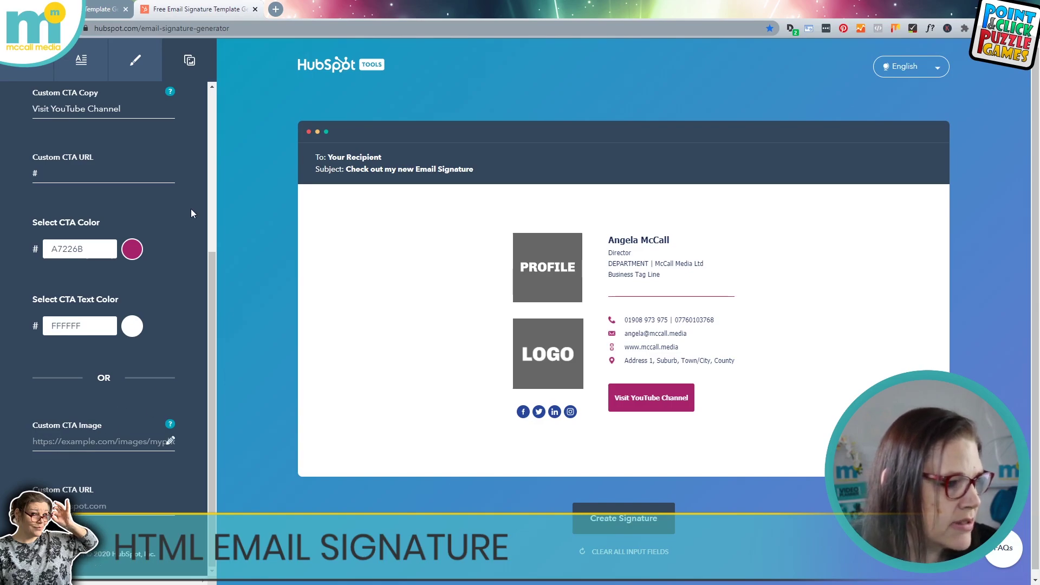
key(alt+Tab)
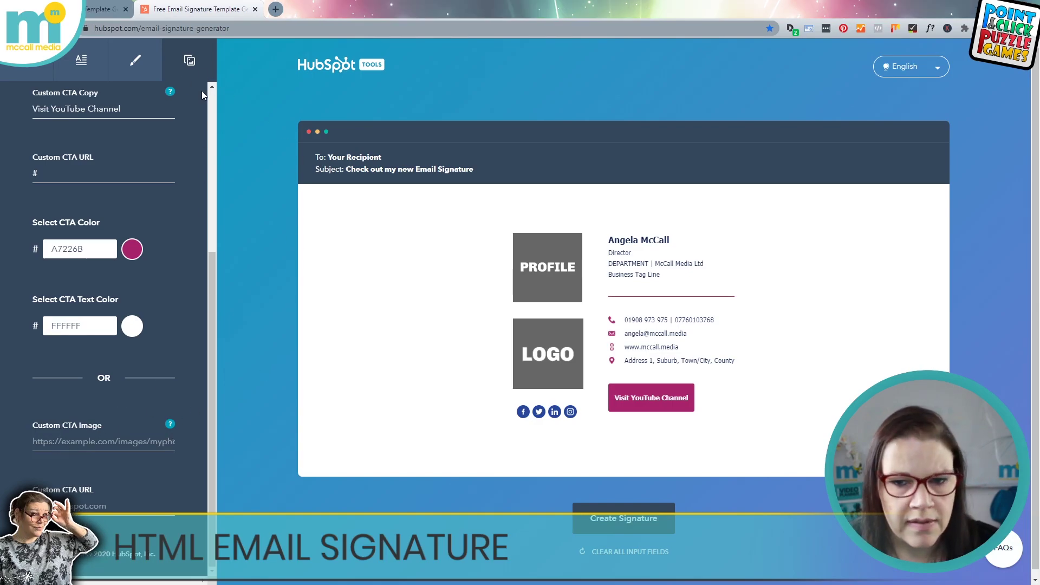
click(981, 86)
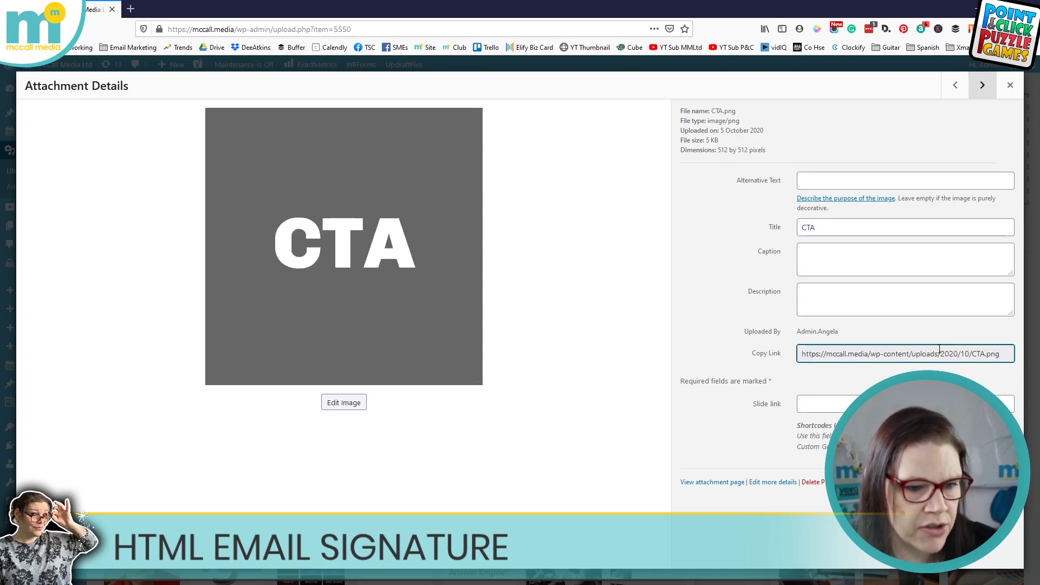
click(773, 359)
click(766, 359)
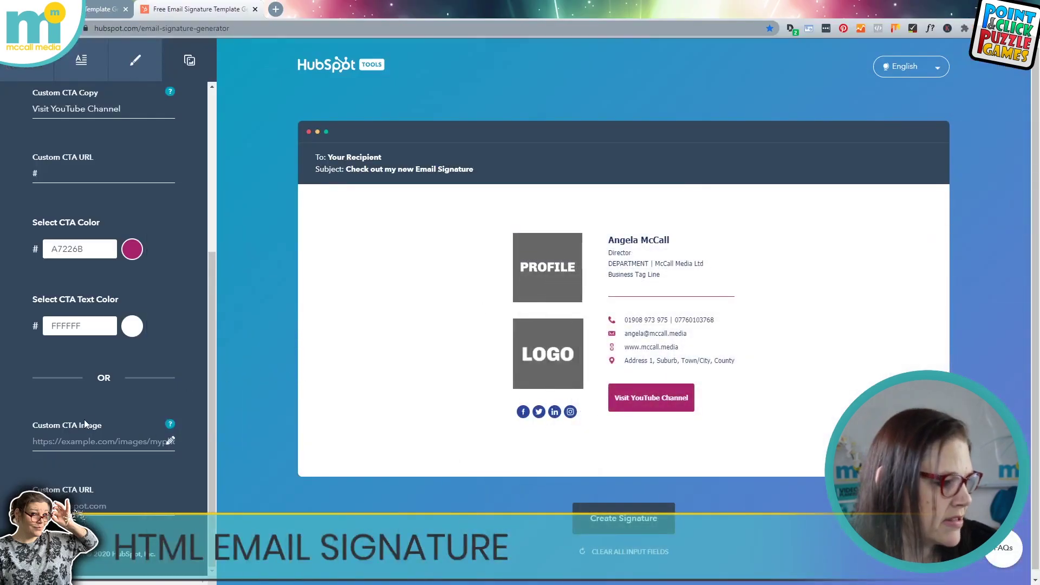
click(67, 441)
key(ctrl+v)
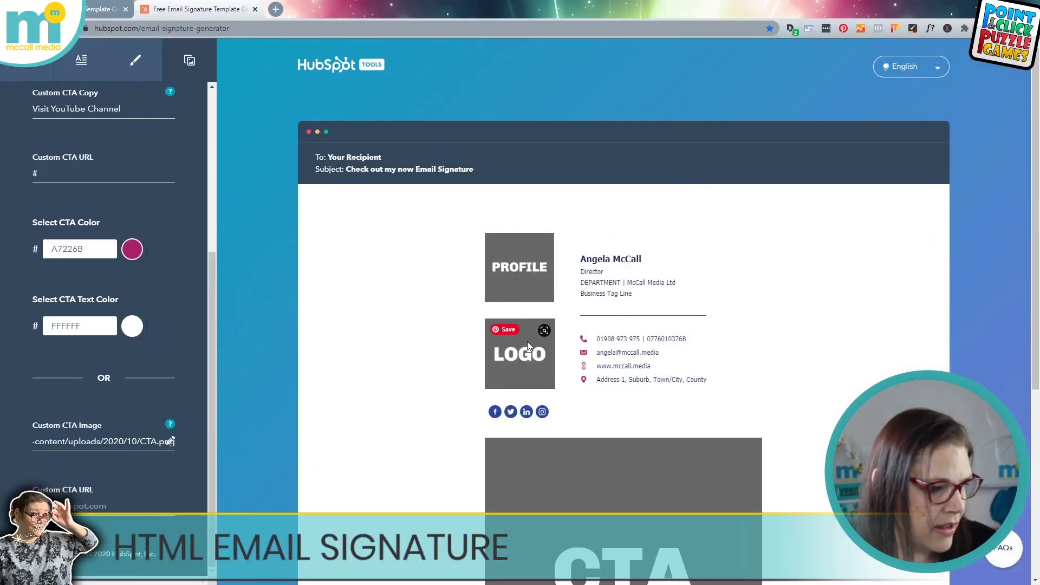
scroll(525, 342, down, 5)
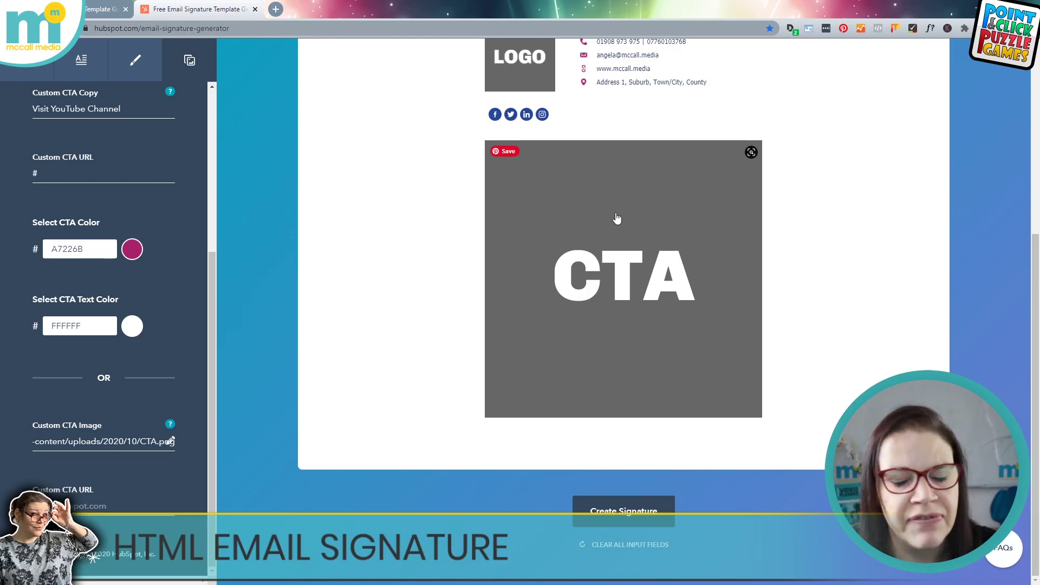
scroll(600, 248, up, 5)
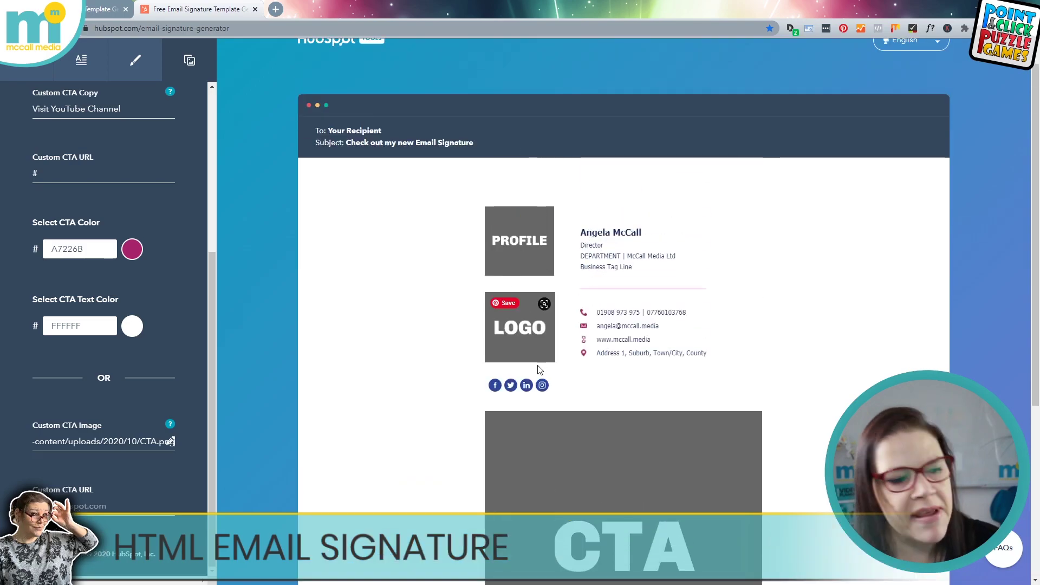
mouse_move(604, 455)
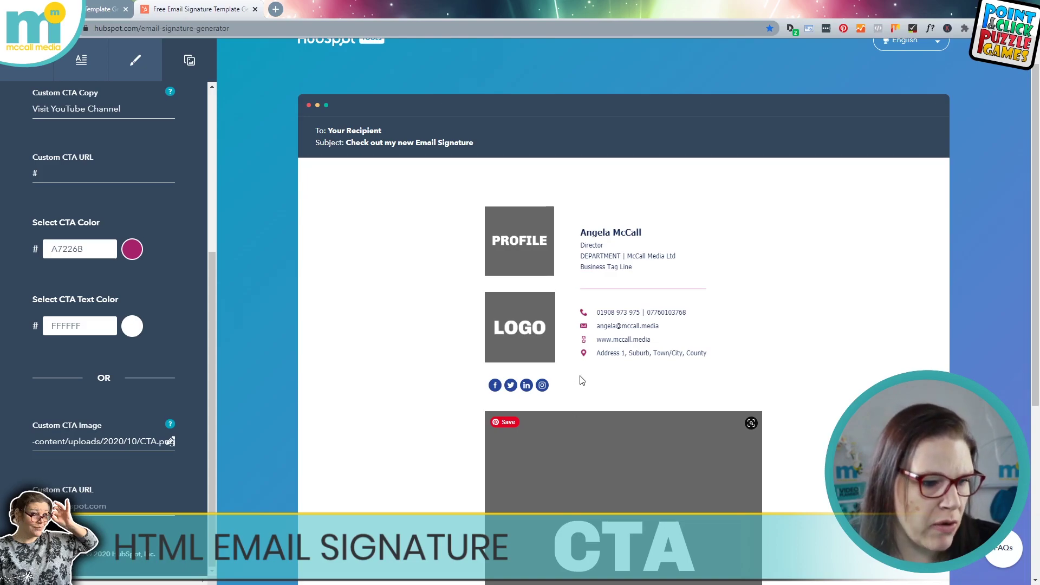
scroll(536, 237, down, 3)
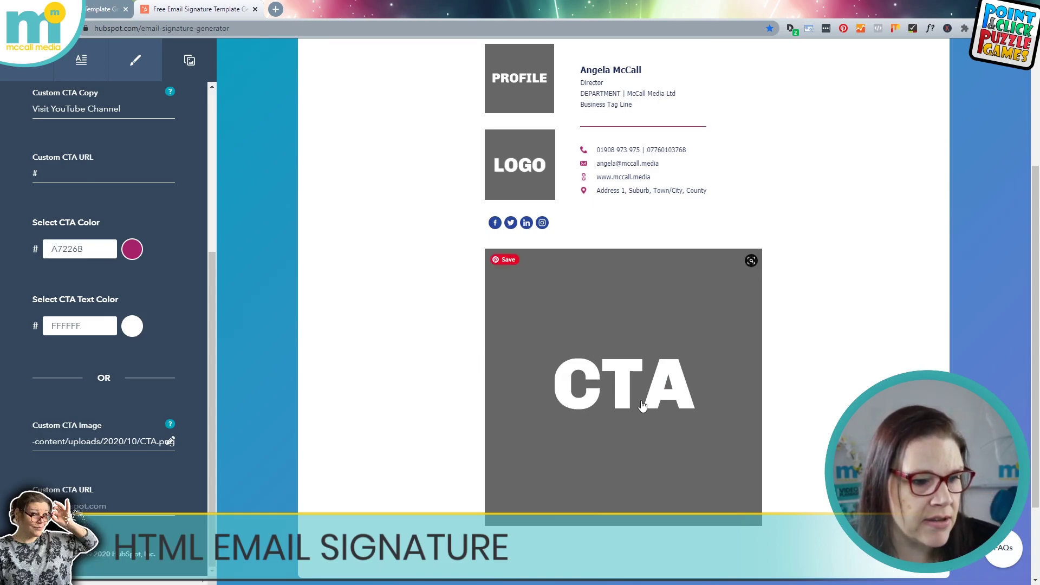
scroll(657, 449, up, 3)
scroll(655, 439, down, 2)
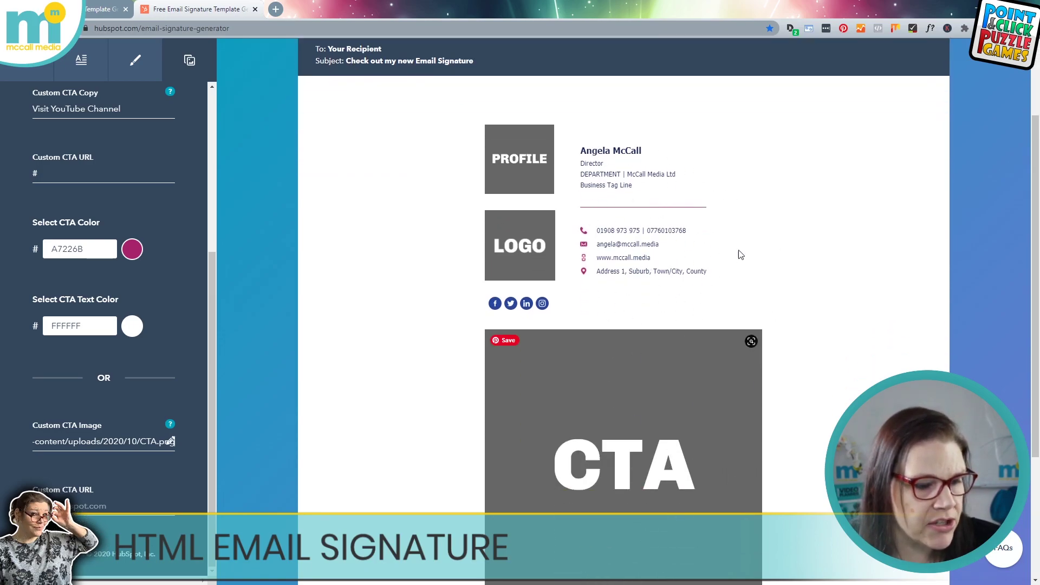
click(162, 508)
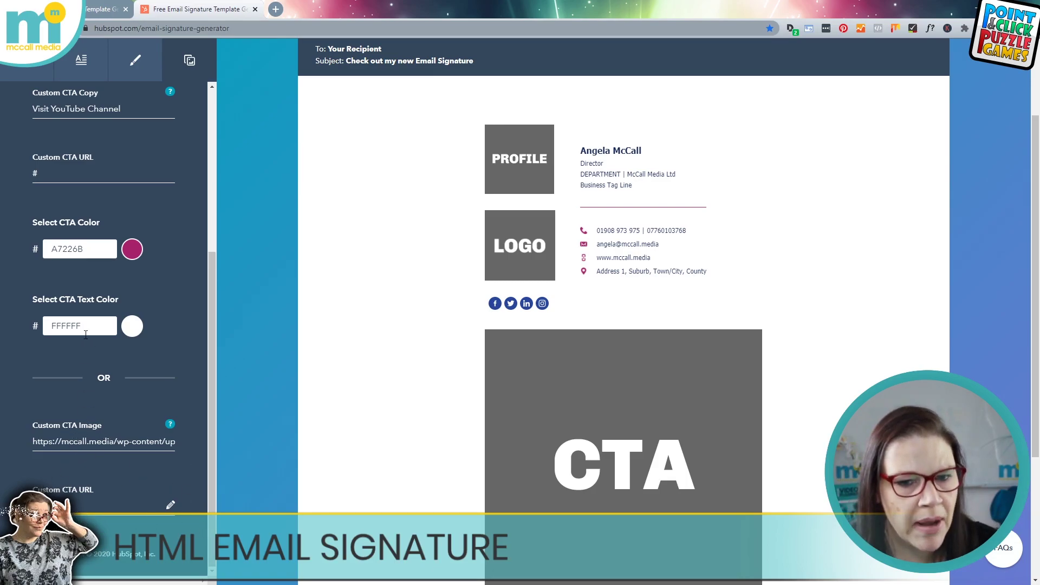
scroll(553, 434, down, 3)
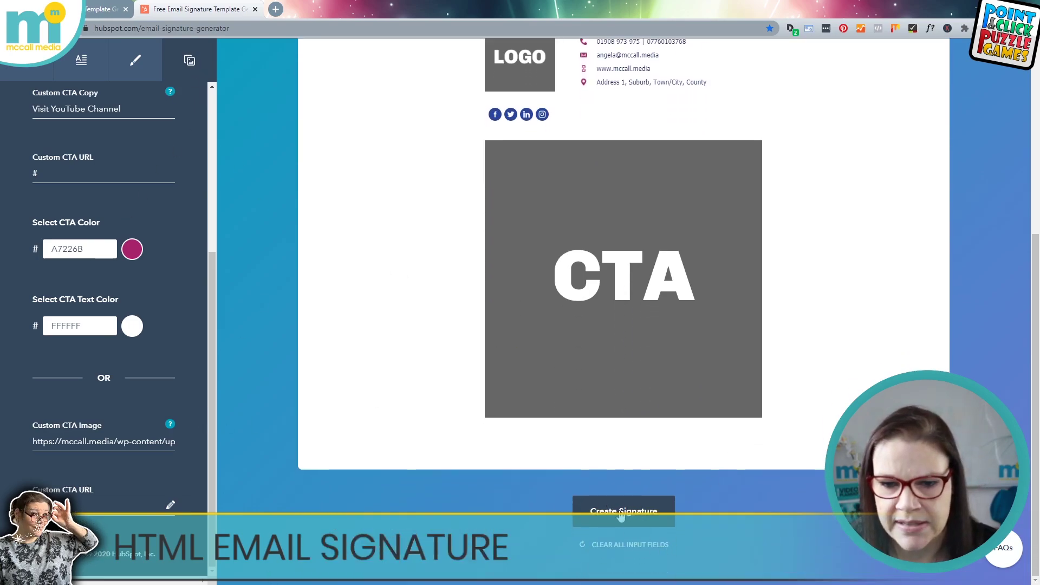
Generate the signature with Create Signature and copy its HTML source code
click(611, 512)
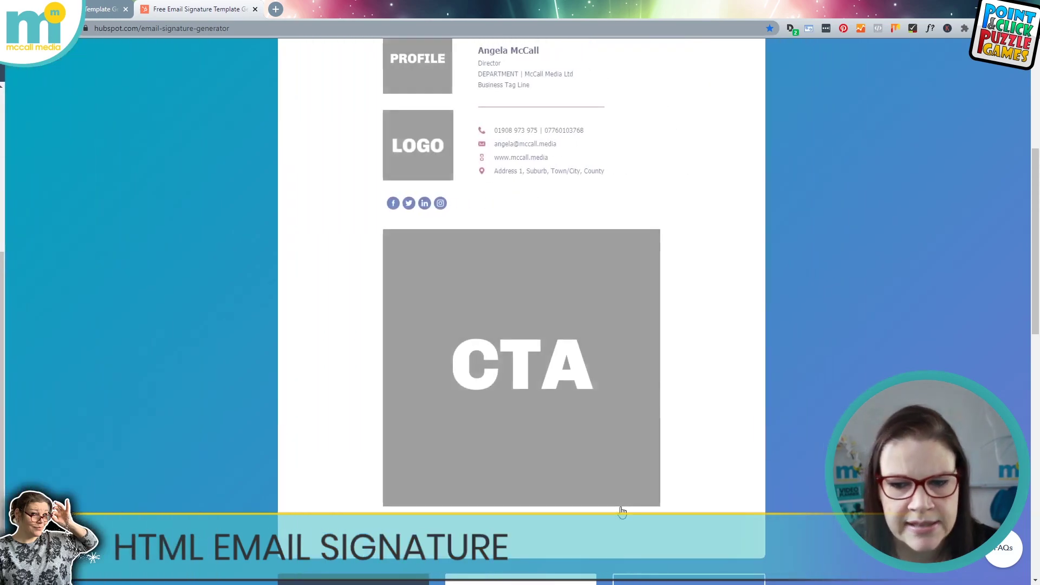
scroll(755, 302, down, 7)
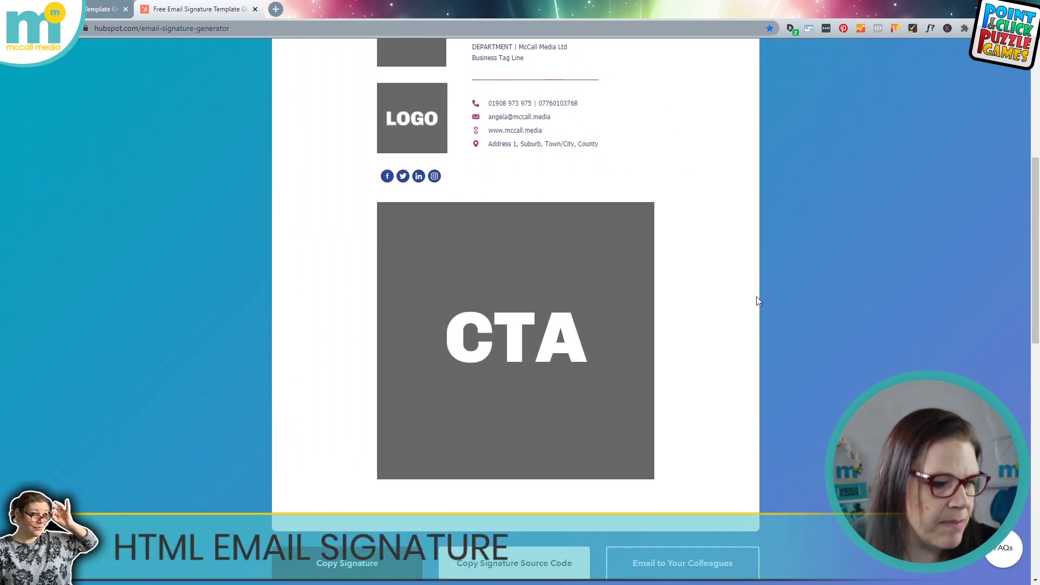
scroll(769, 302, up, 10)
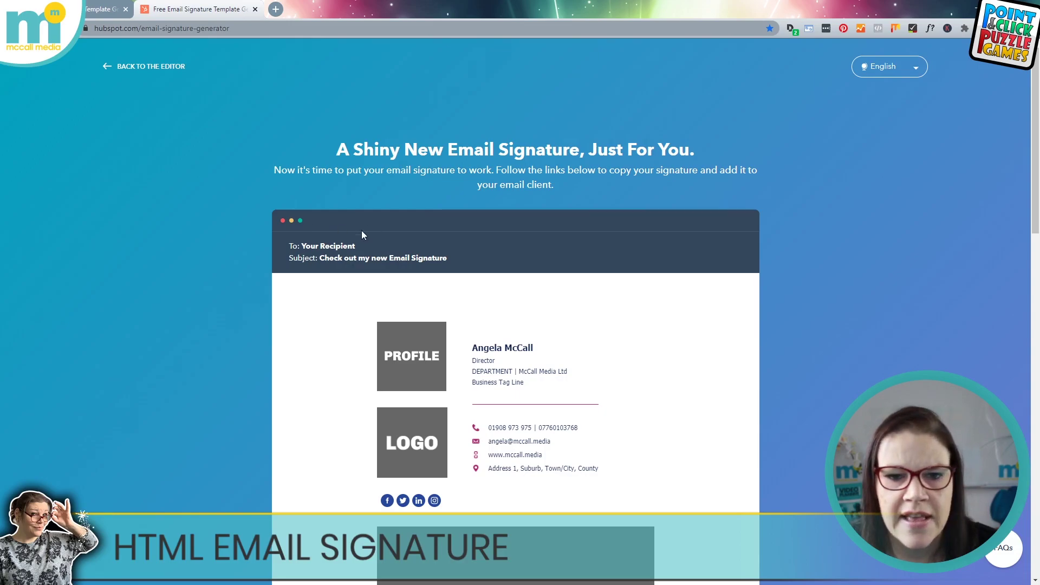
scroll(414, 247, down, 11)
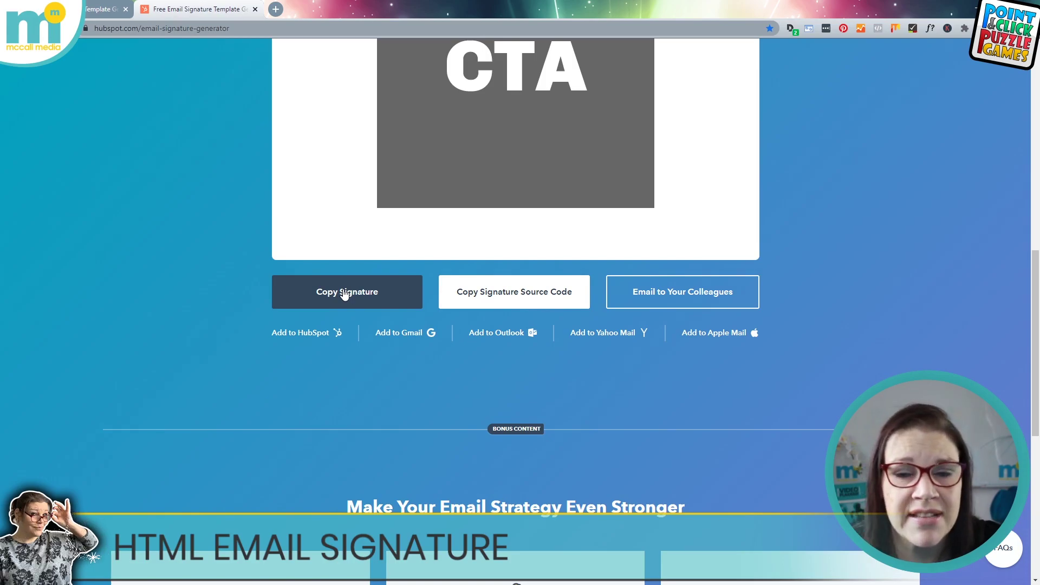
click(499, 297)
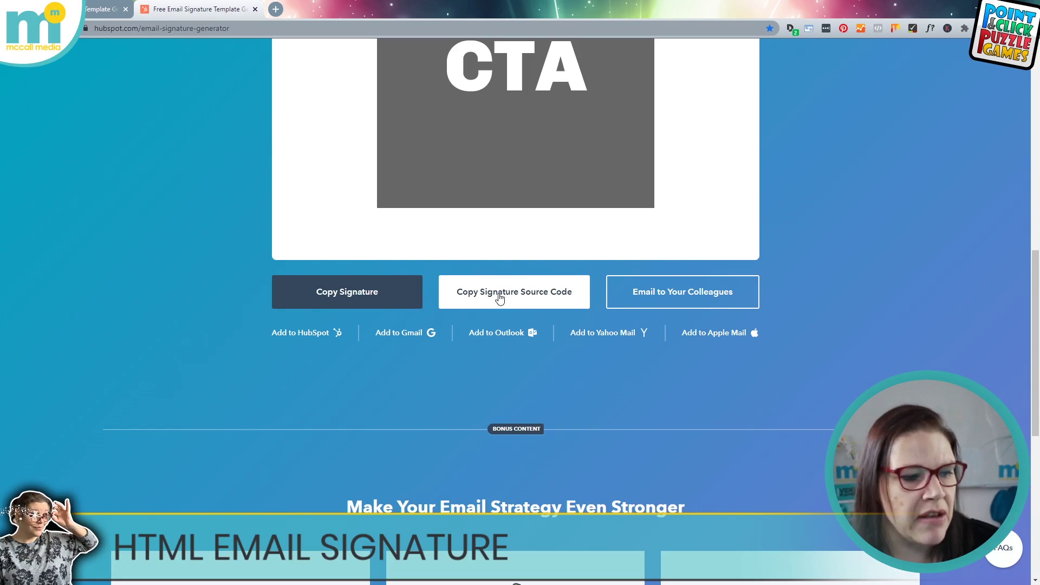
click(525, 292)
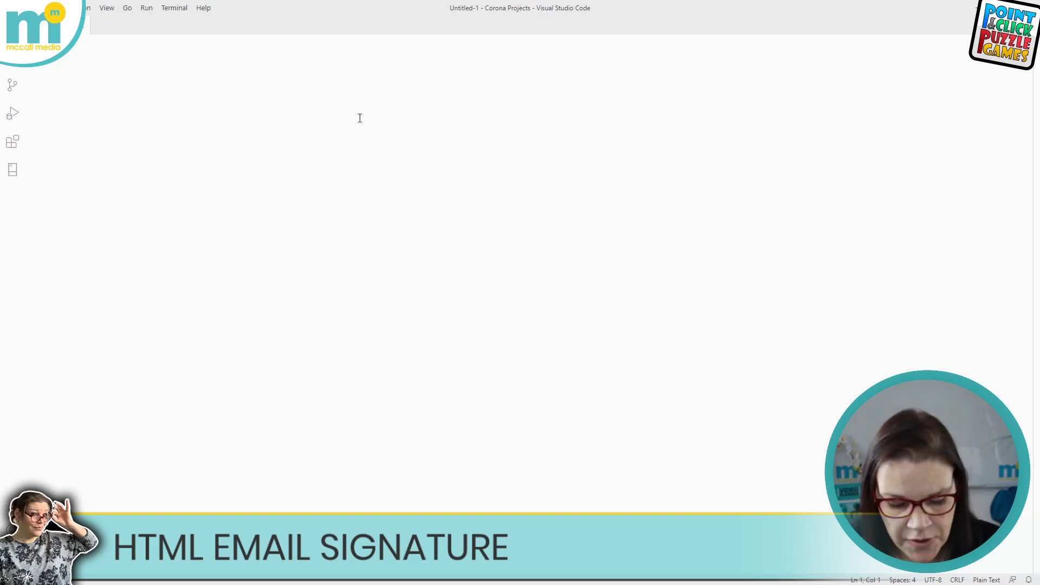
Paste the signature HTML into the blank Untitled-1 file as one long line
key(ctrl+v)
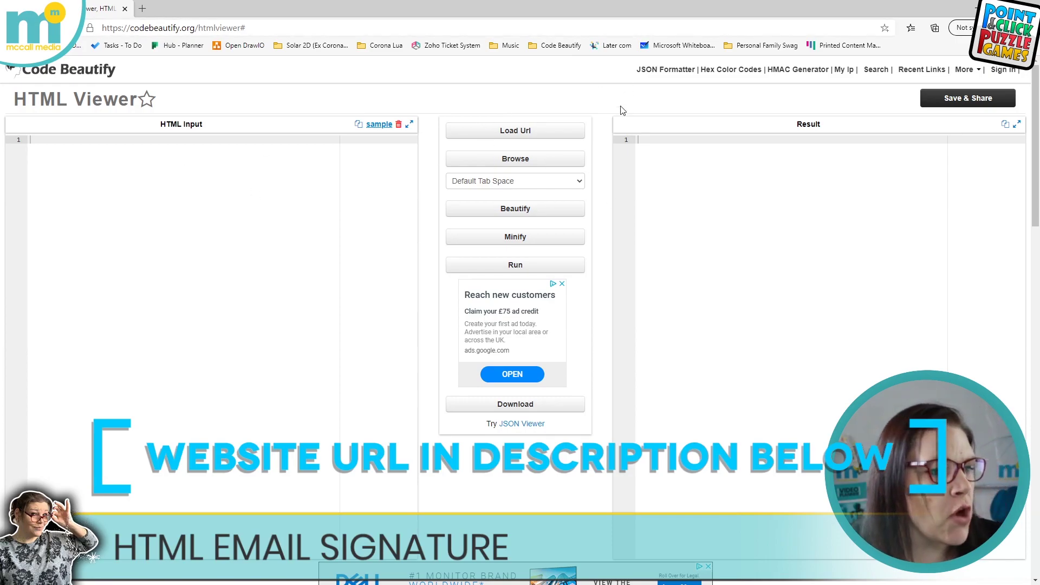
Paste the signature HTML into Code Beautify's HTML Viewer input
click(33, 70)
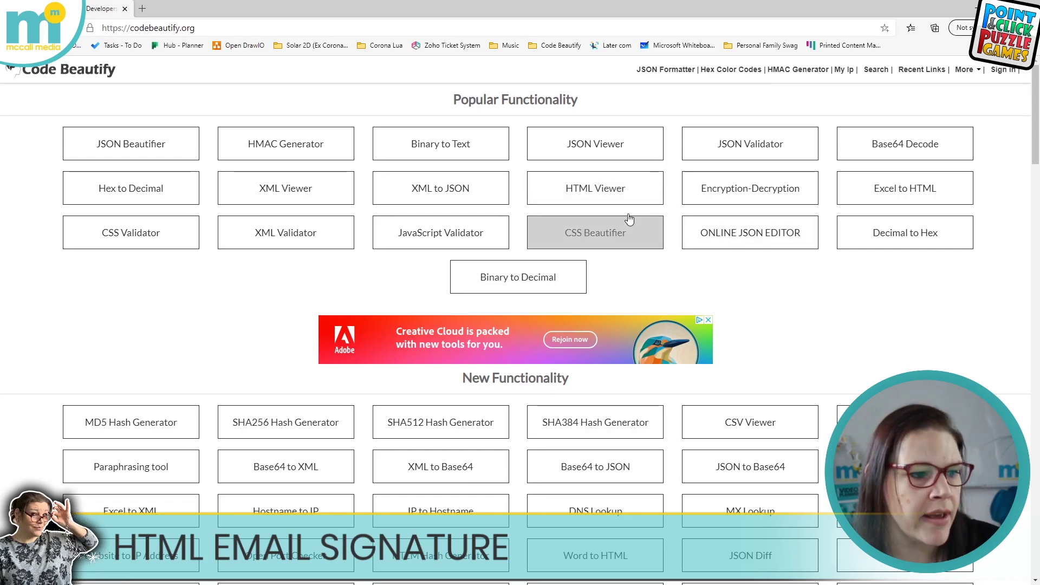
click(612, 188)
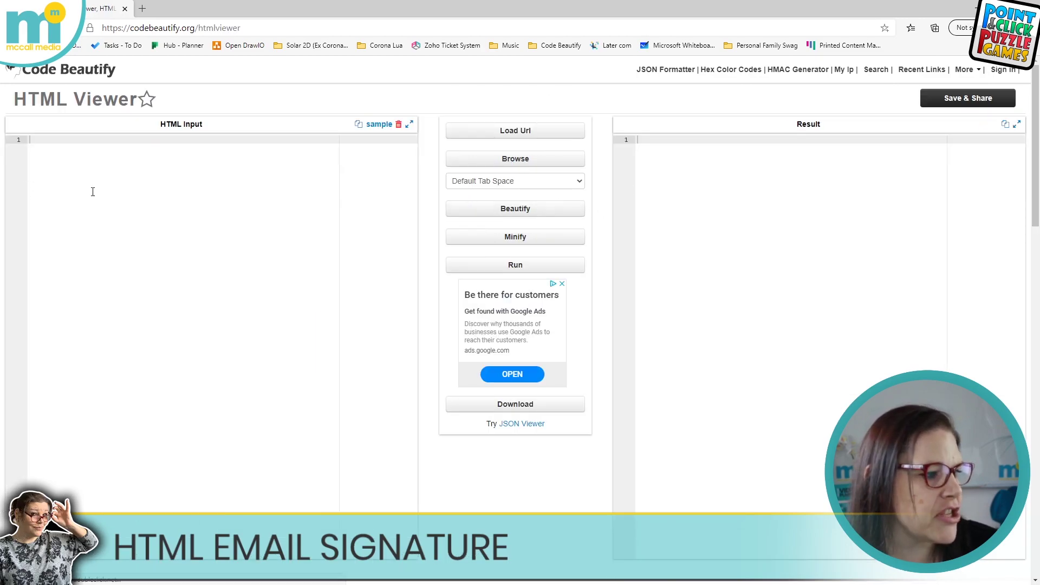
right_click(98, 171)
click(128, 276)
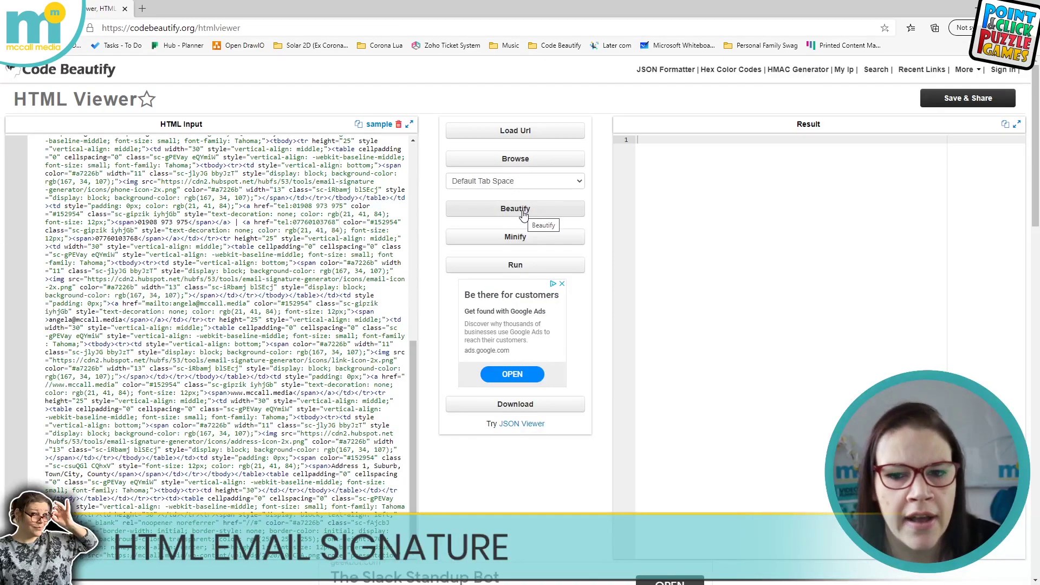
Beautify the HTML and copy the indented result
click(515, 209)
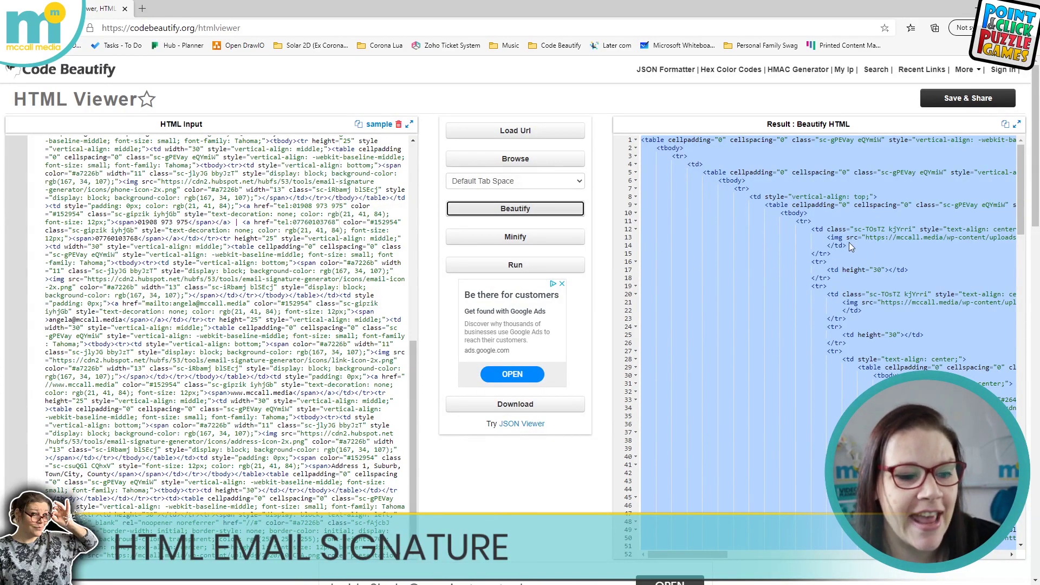
right_click(812, 245)
click(849, 292)
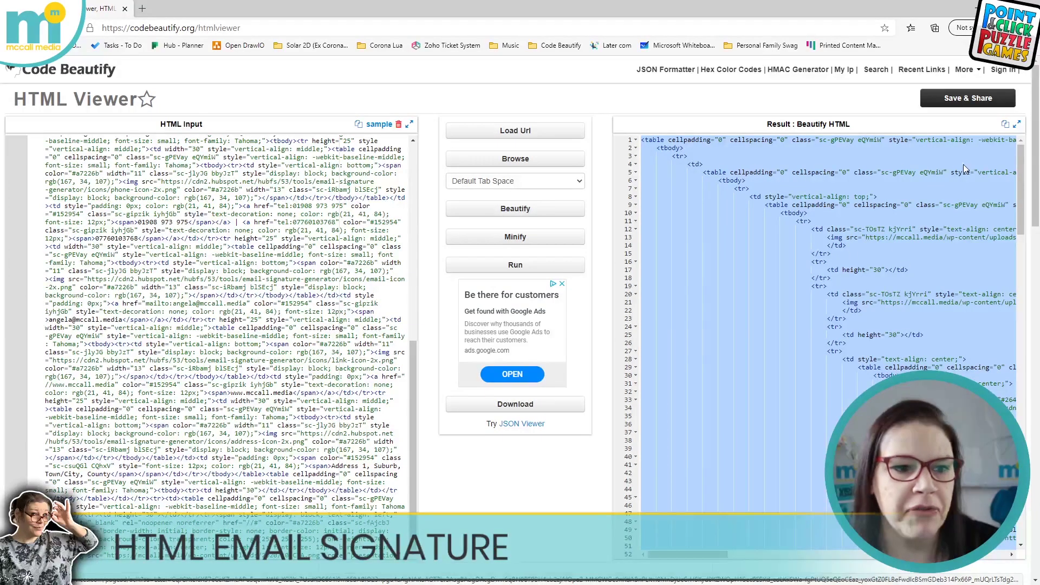
click(1006, 128)
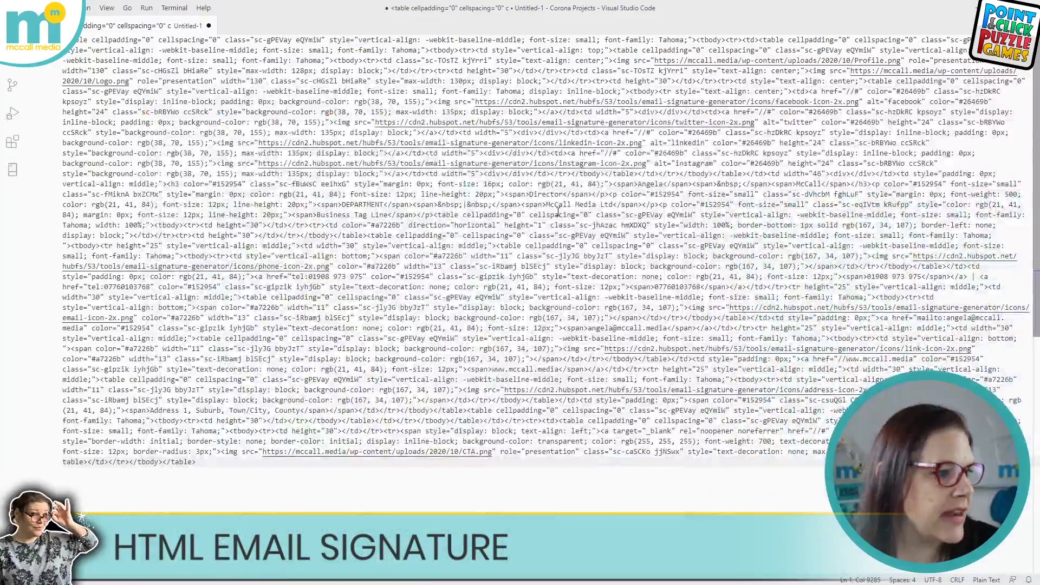
Discard the one-line file and paste the beautified HTML into a new file
click(209, 26)
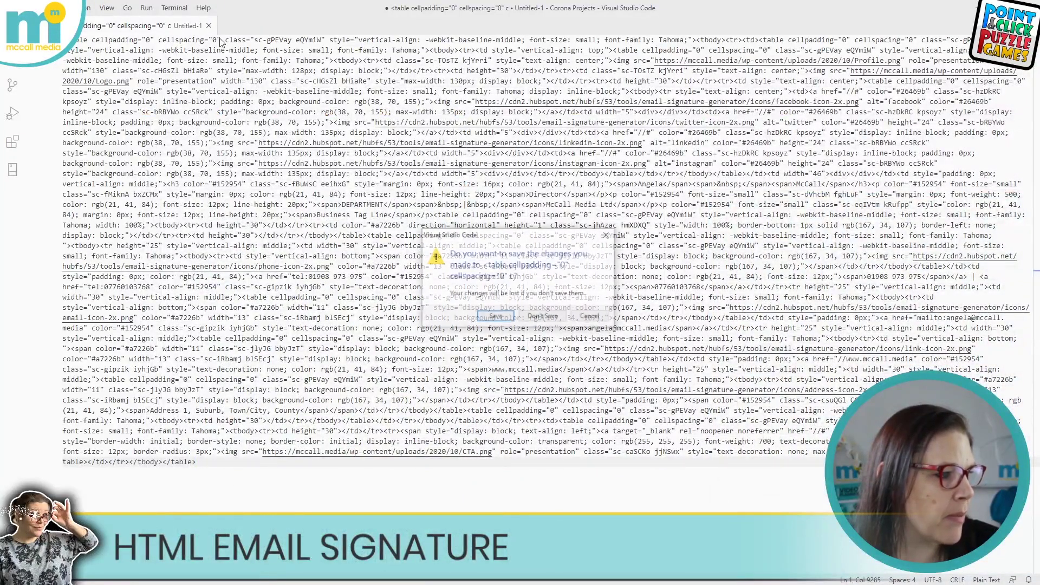
click(529, 316)
click(24, 8)
click(44, 23)
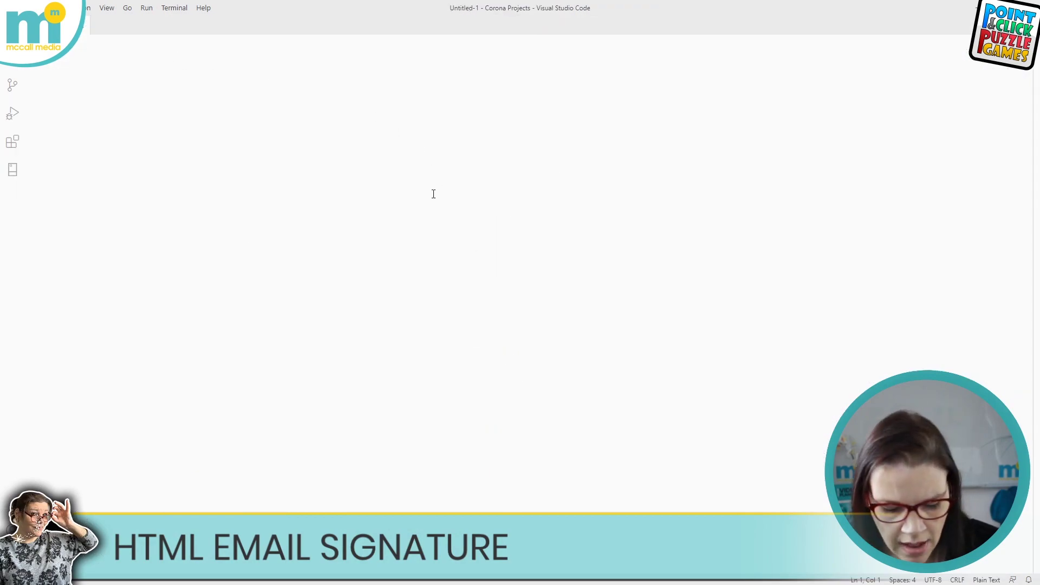
key(ctrl+v)
Highlight the outer table and the tr and td tags of the profile row
scroll(445, 258, up, 20)
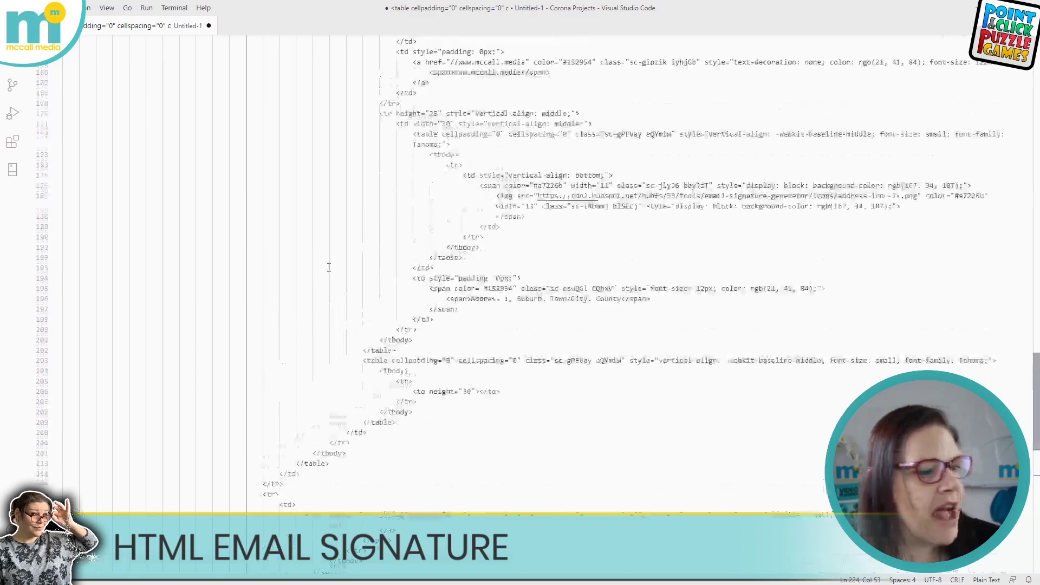
scroll(324, 262, up, 20)
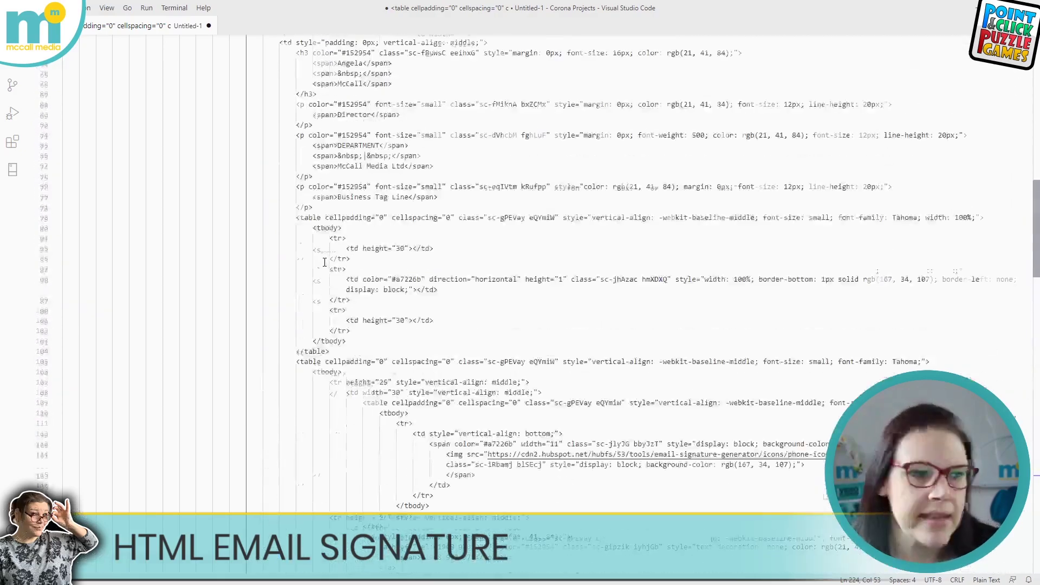
scroll(528, 212, up, 3)
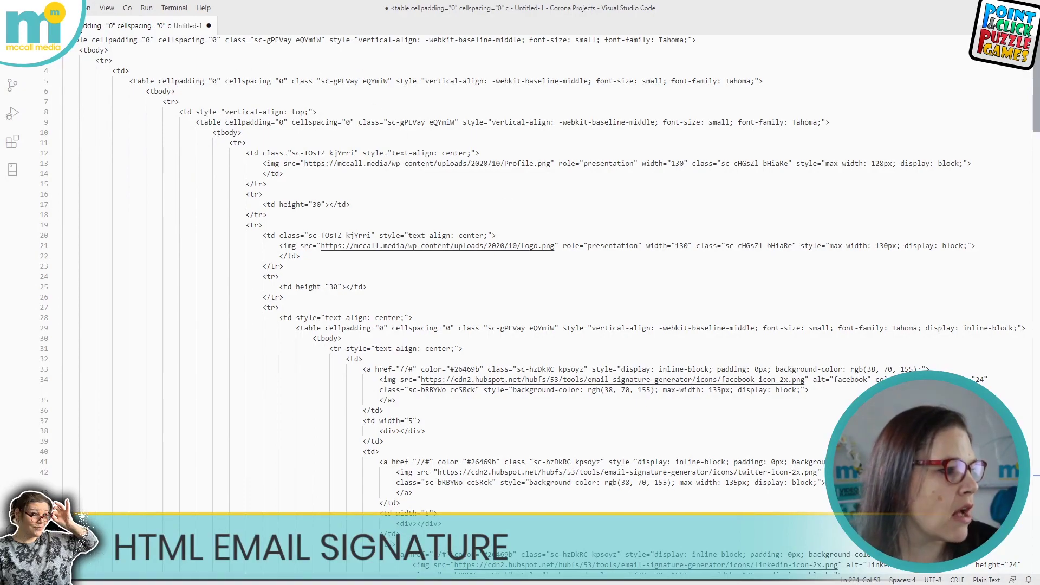
drag(62, 39, 203, 101)
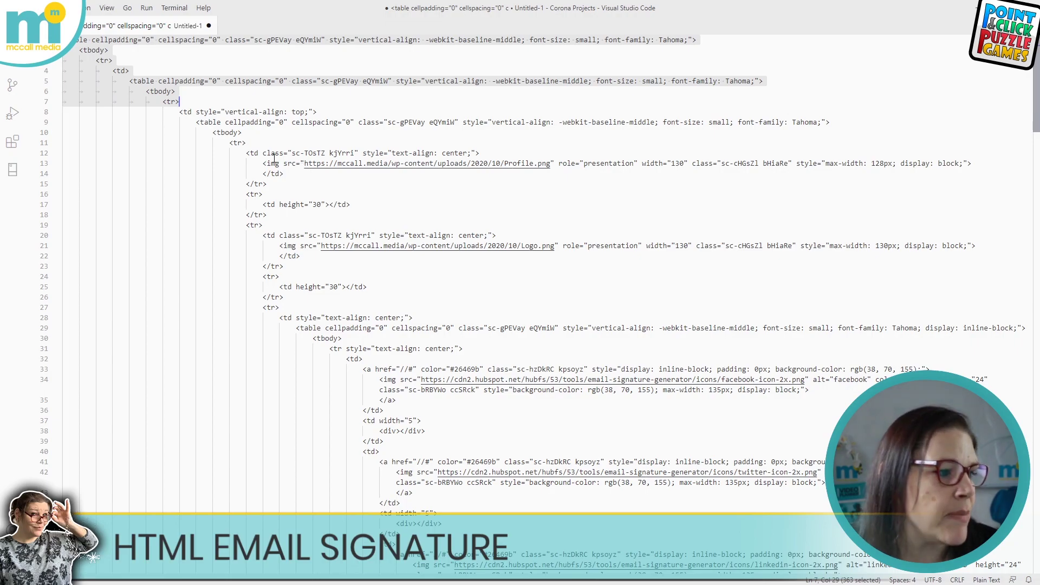
click(253, 152)
drag(252, 153, 249, 152)
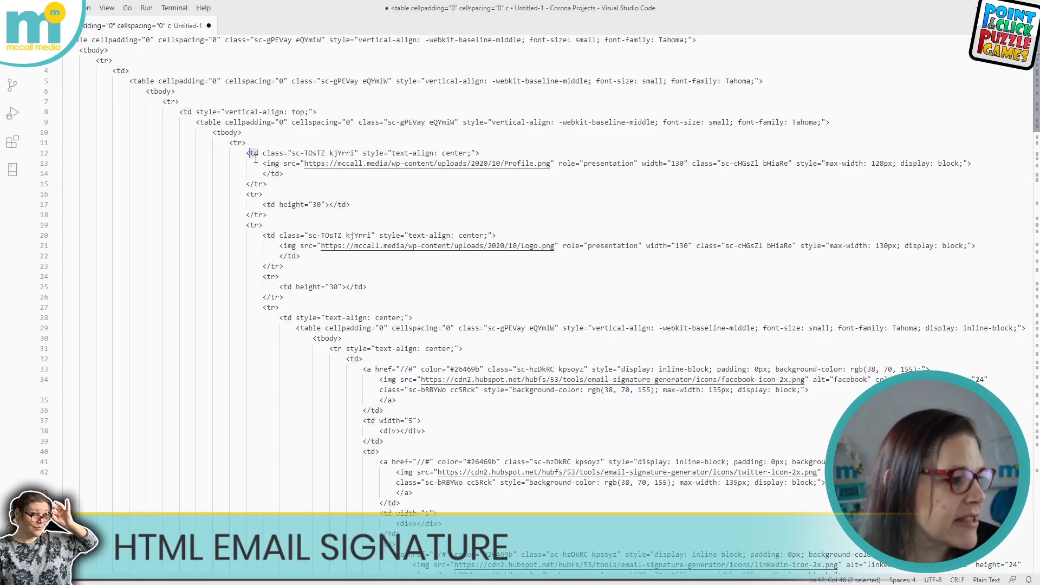
click(235, 143)
drag(235, 144, 240, 146)
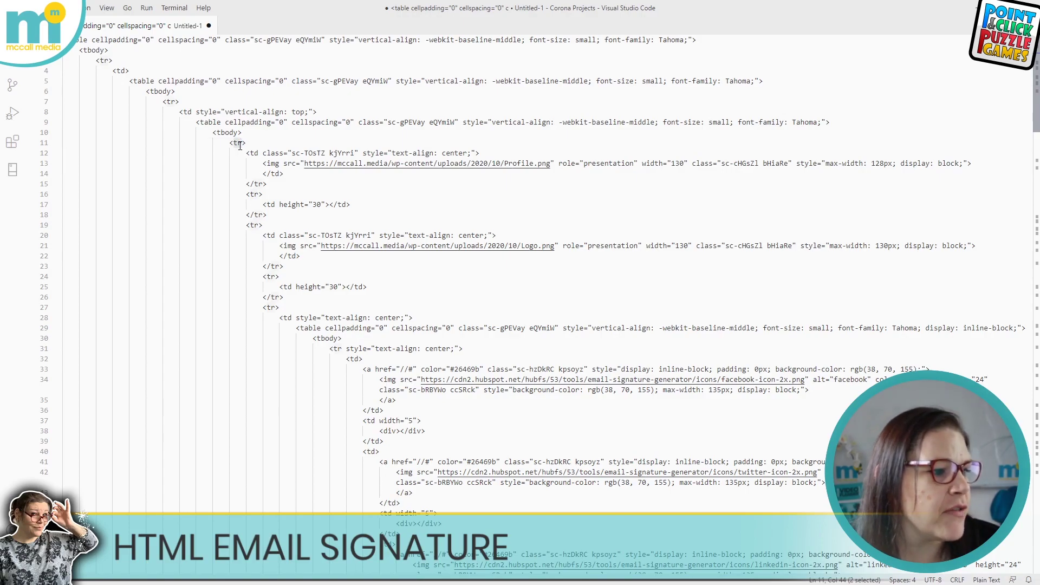
double_click(251, 155)
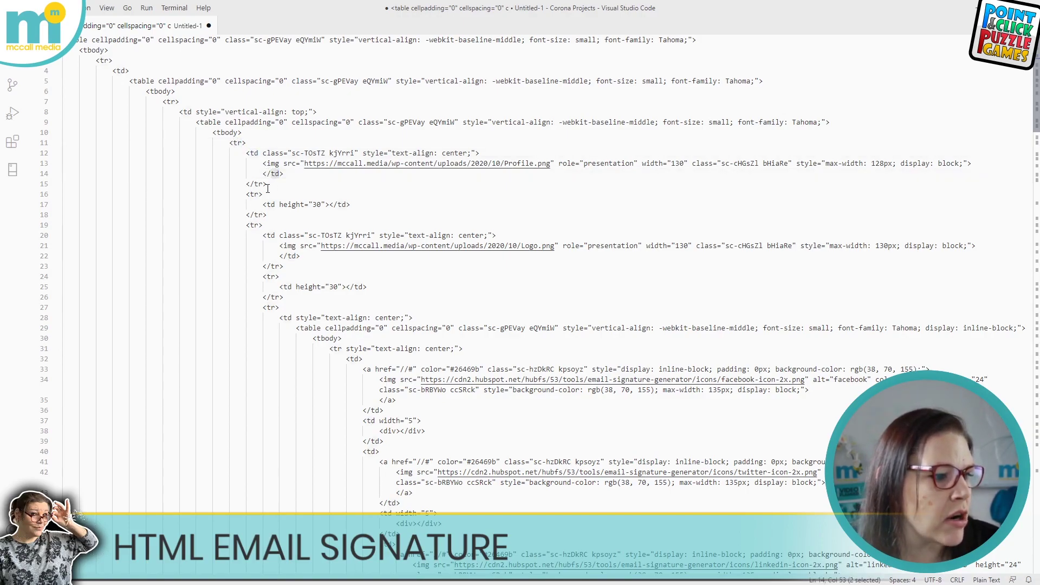
click(258, 185)
double_click(258, 184)
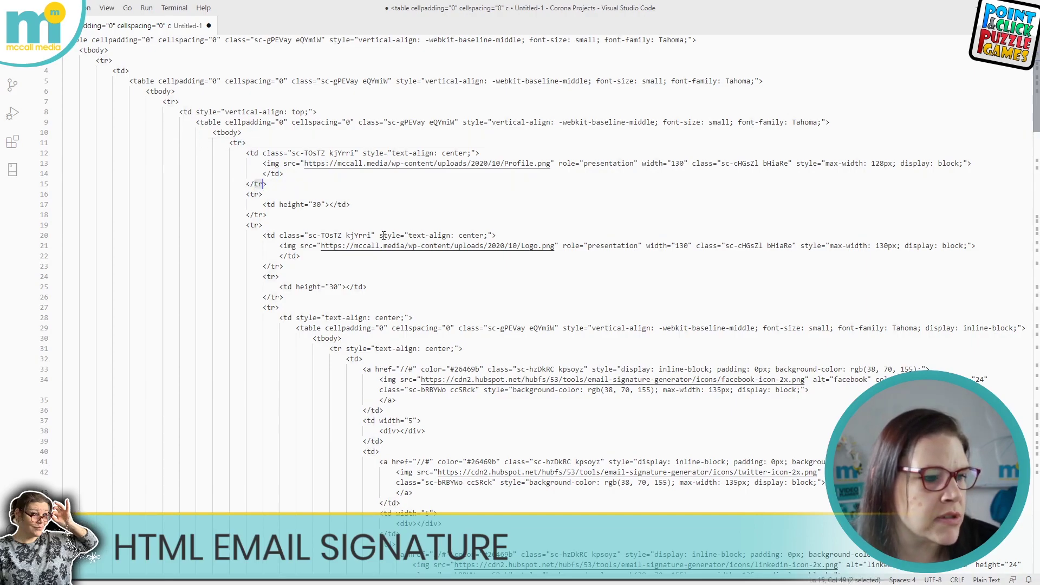
Review the rest of the table code and open an empty Find search
scroll(532, 377, down, 15)
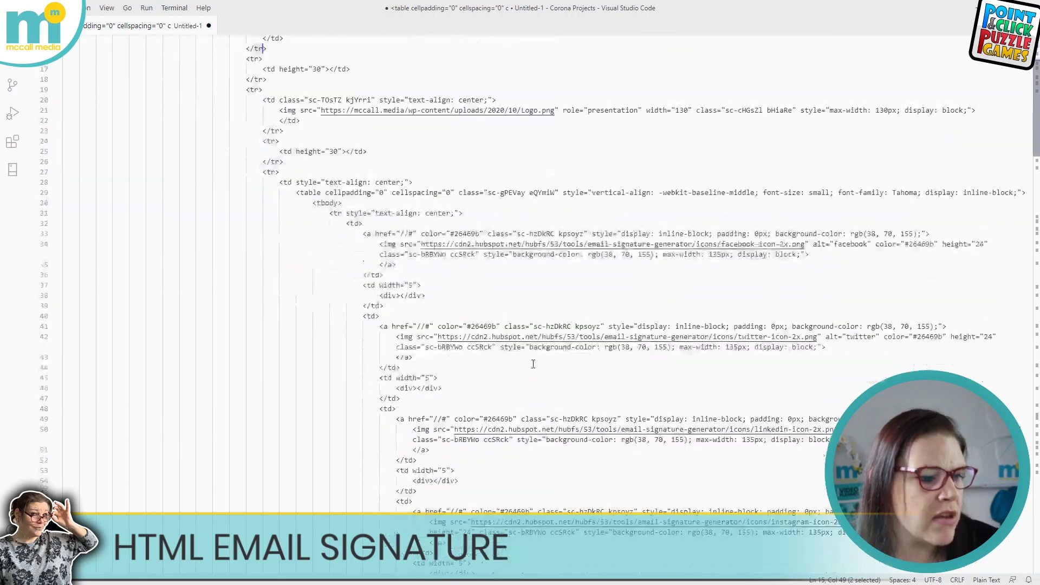
scroll(532, 361, down, 20)
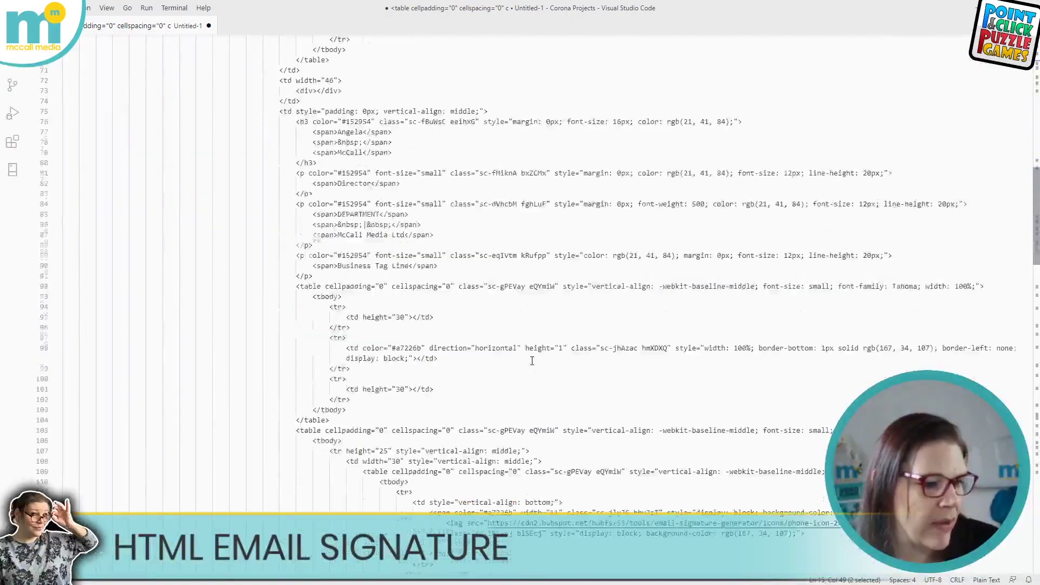
scroll(532, 358, down, 20)
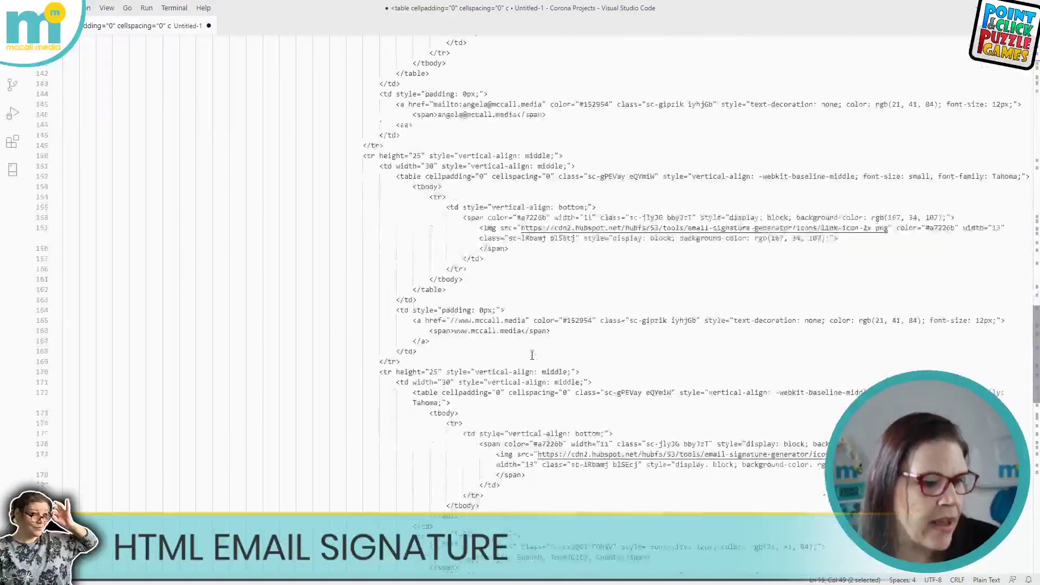
scroll(525, 355, up, 4)
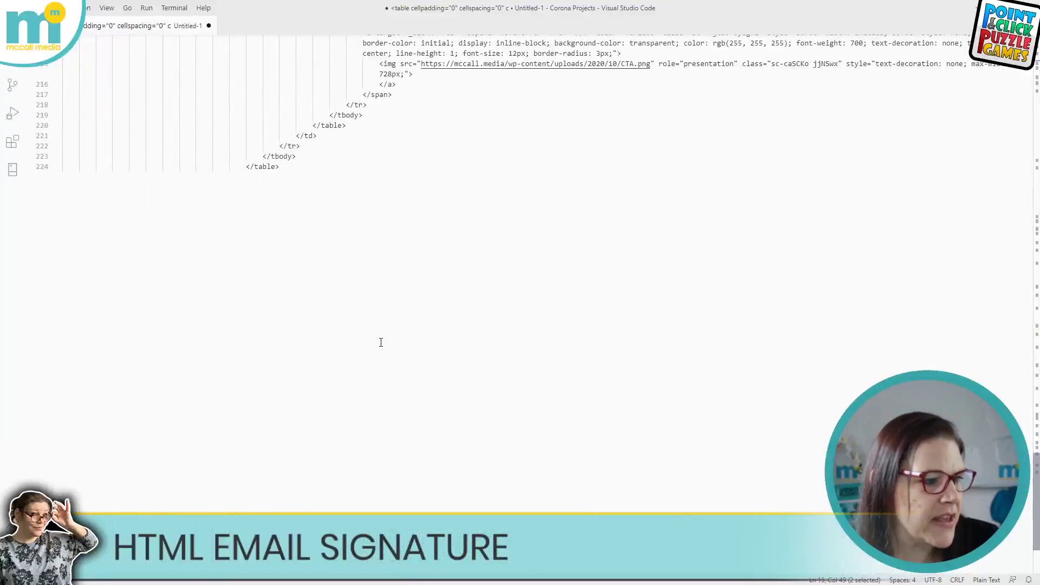
scroll(487, 303, up, 3)
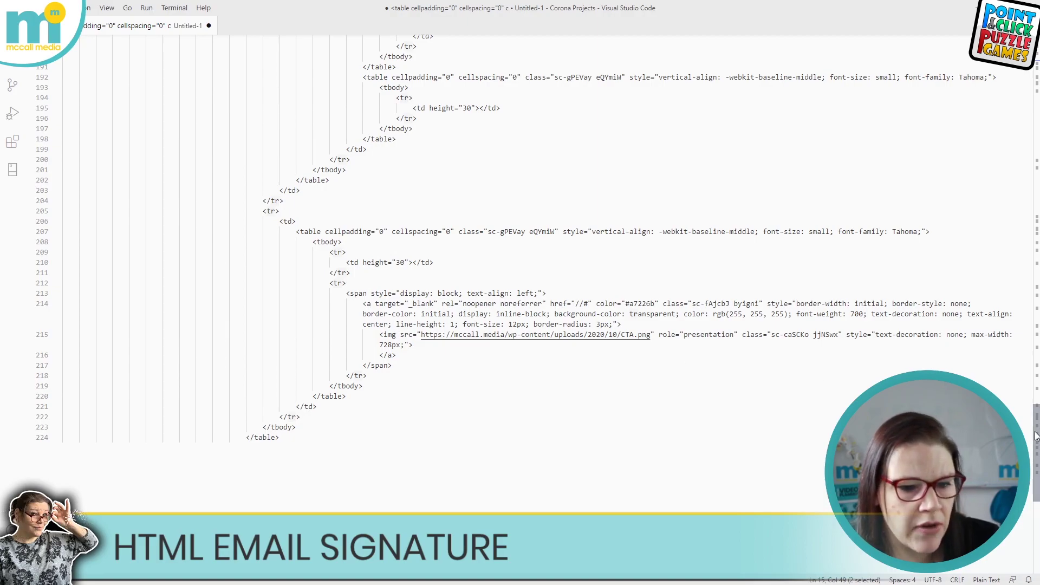
scroll(1017, 88, up, 15)
scroll(1017, 88, up, 20)
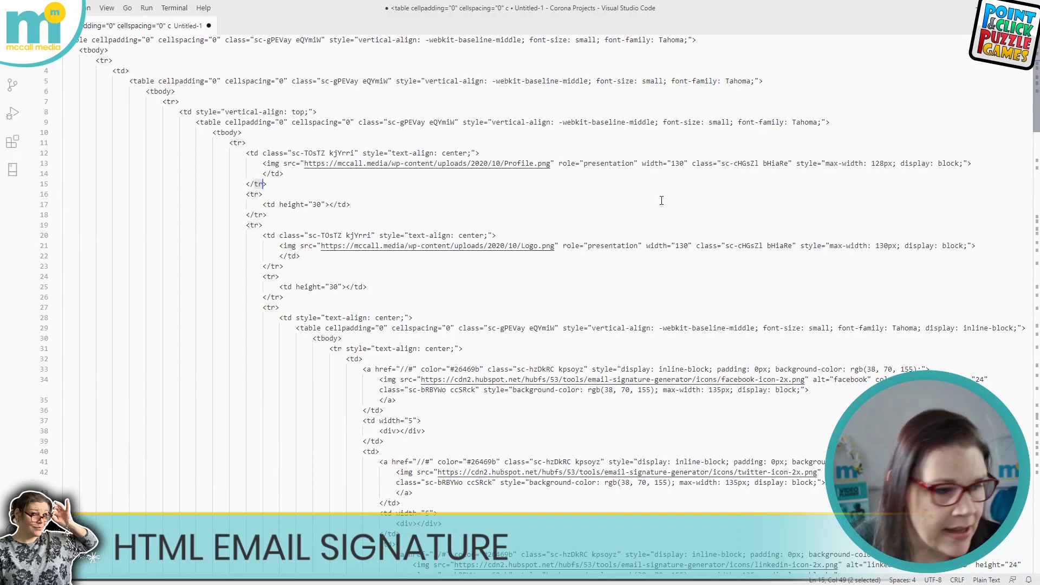
click(541, 277)
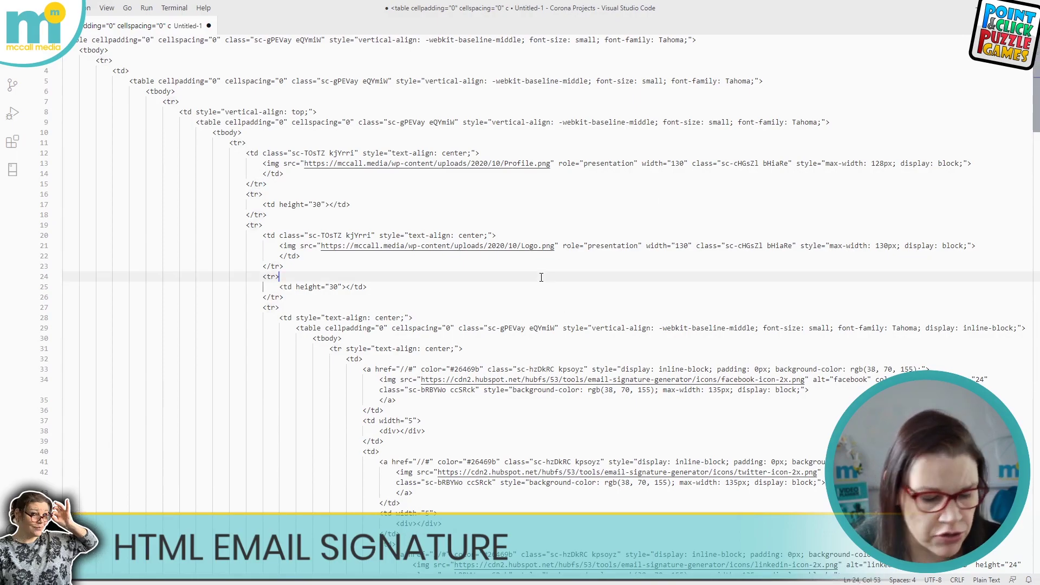
key(ctrl+f)
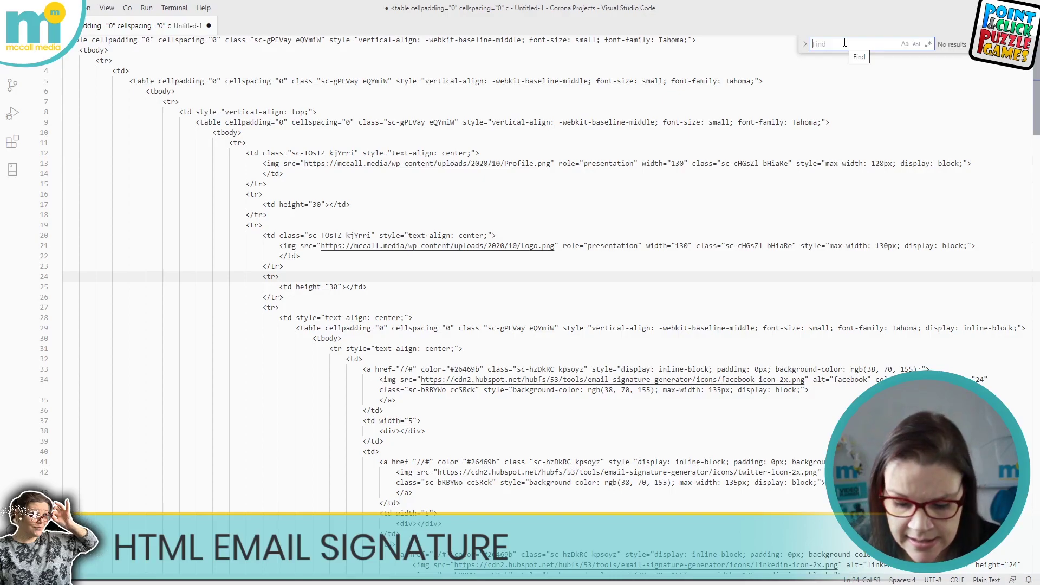
Find the # placeholders and mark the href on line 33 and its row and cell
text(#)
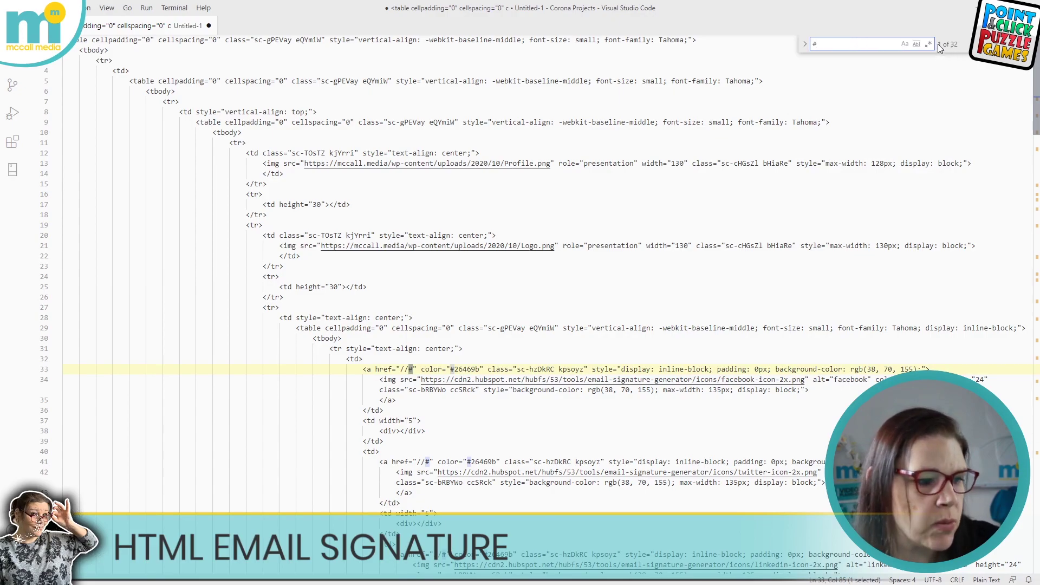
click(404, 369)
mouse_move(411, 369)
mouse_down()
mouse_move(366, 371)
mouse_move(413, 368)
mouse_up()
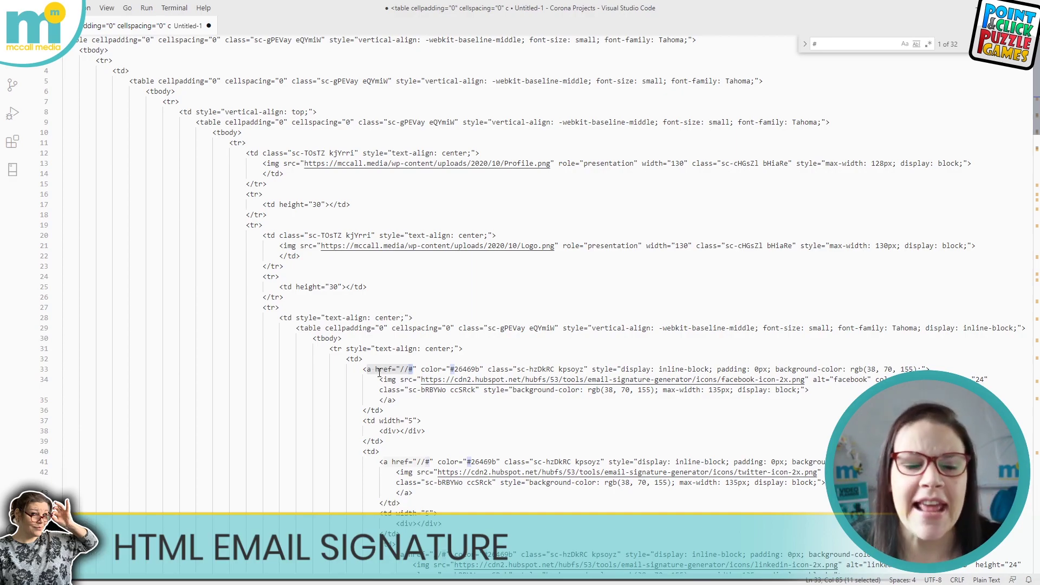
scroll(415, 361, down, 2)
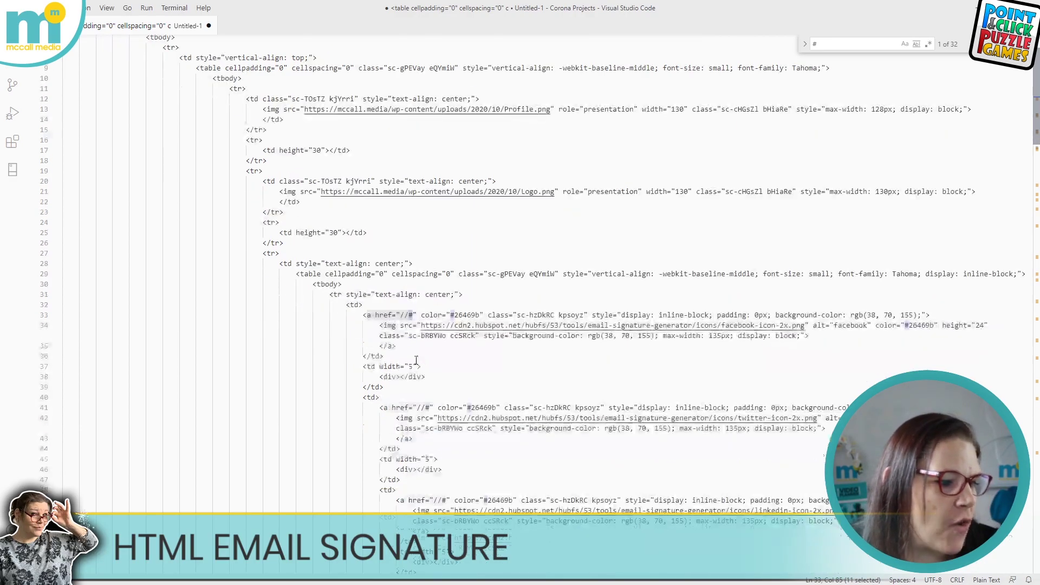
drag(332, 295, 455, 296)
double_click(355, 304)
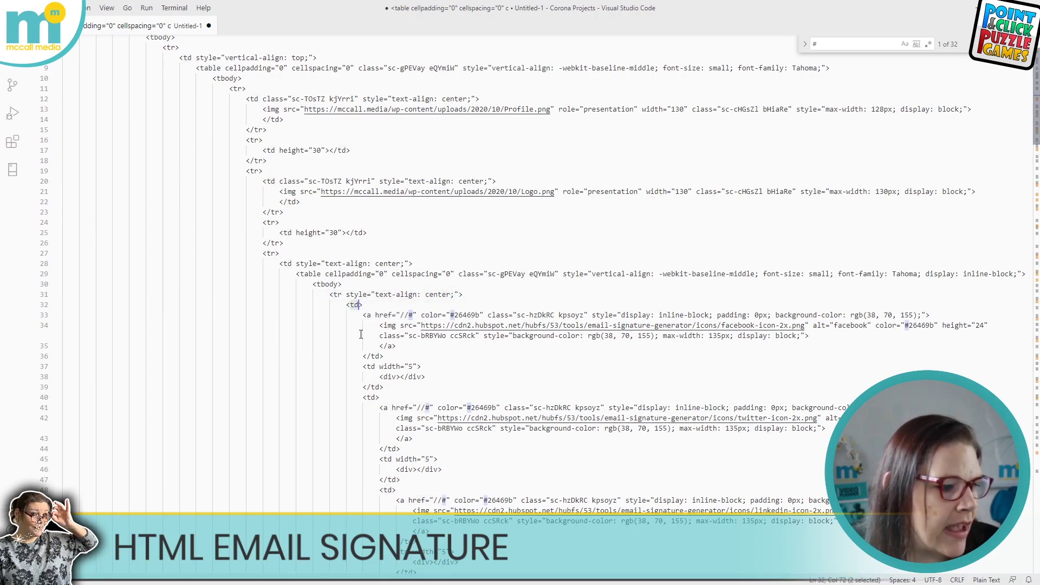
Highlight the Facebook link's inline style, # target and icon image URL
drag(363, 315, 395, 349)
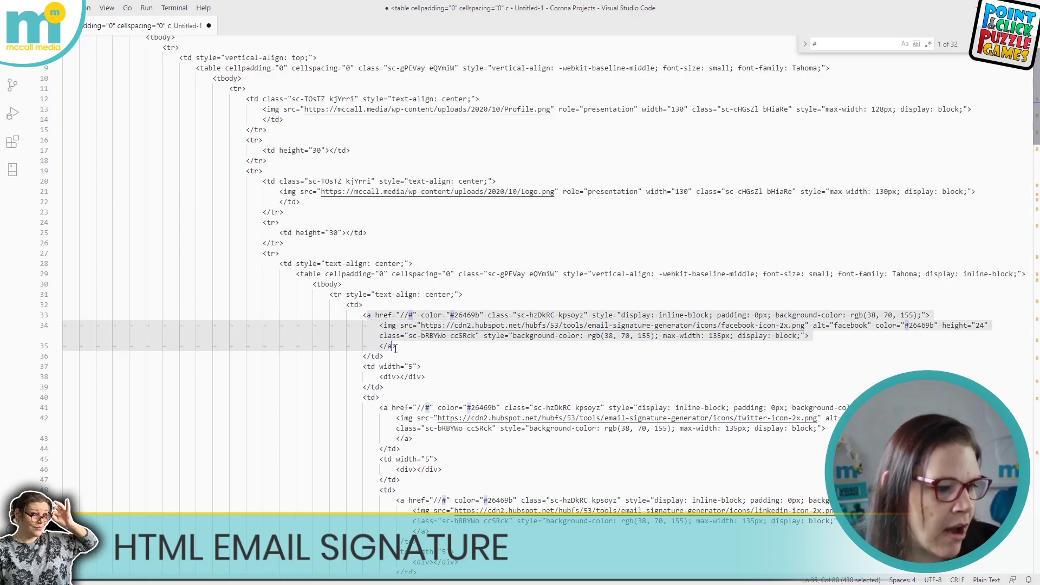
click(512, 314)
click(605, 315)
click(610, 315)
drag(678, 315, 923, 316)
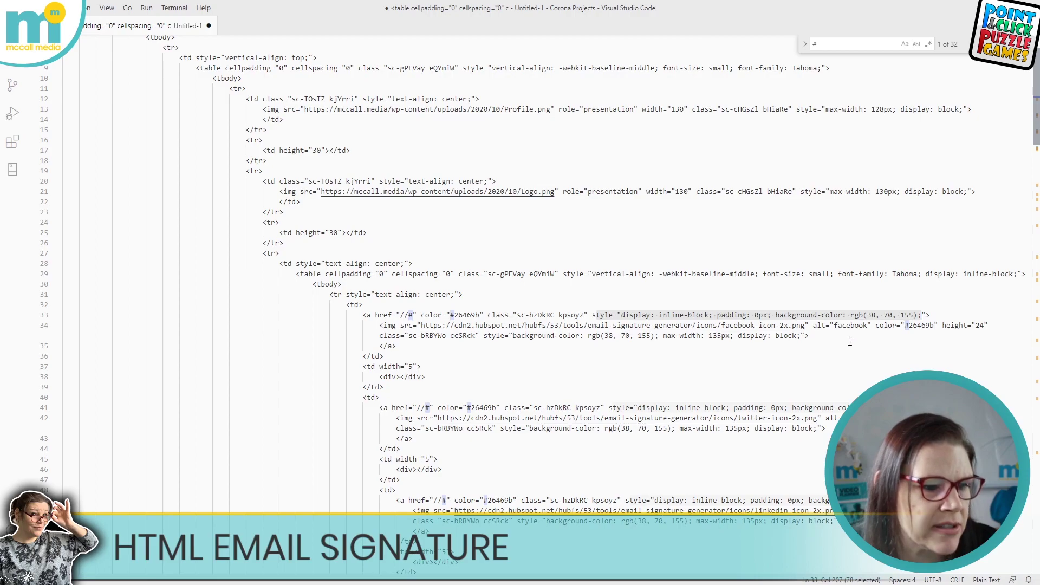
double_click(405, 315)
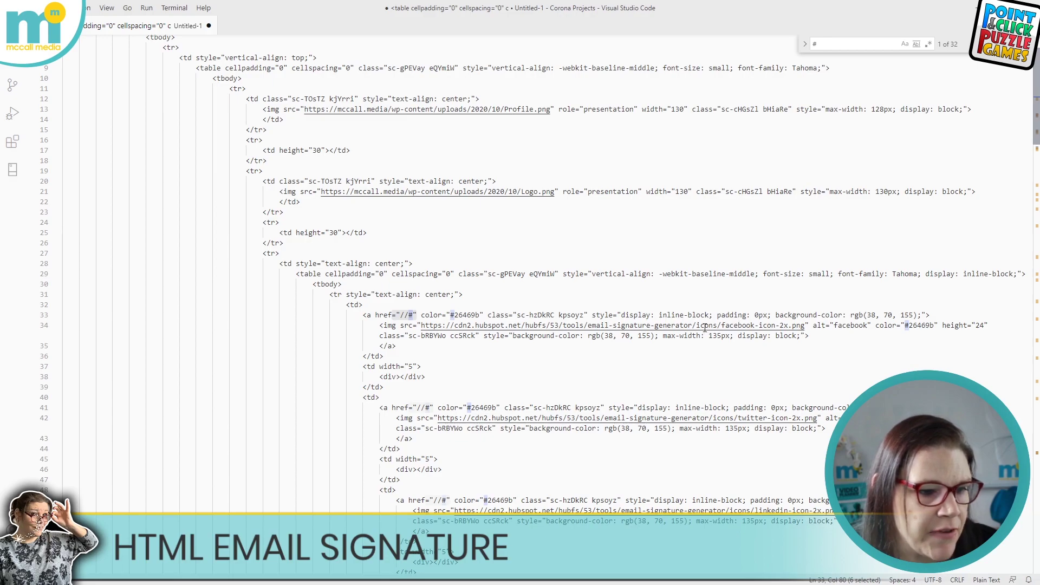
drag(422, 325, 805, 325)
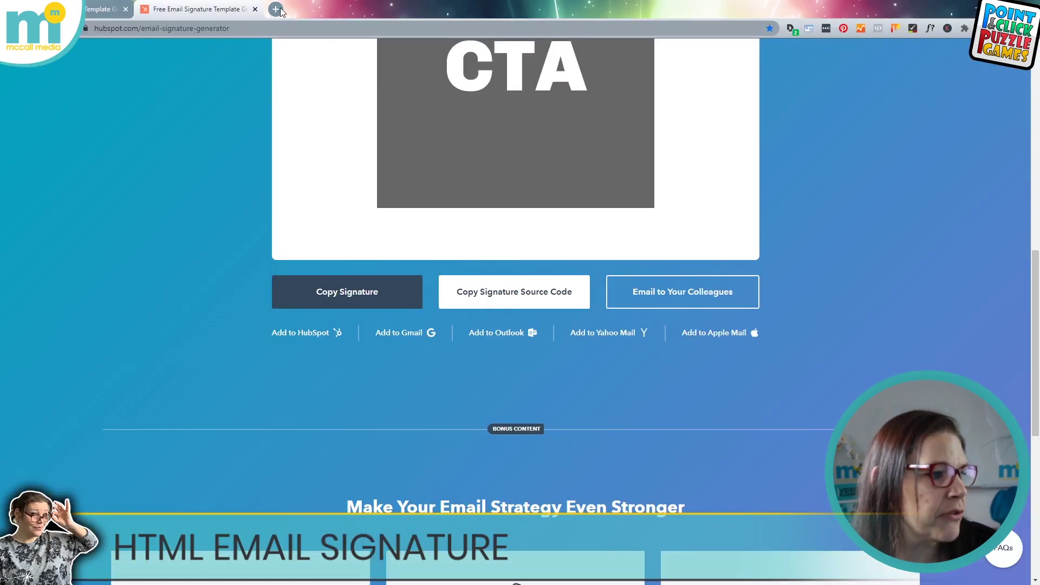
Search Google for icon monster in a new tab and open iconmonstr.com
click(277, 9)
text(icon)
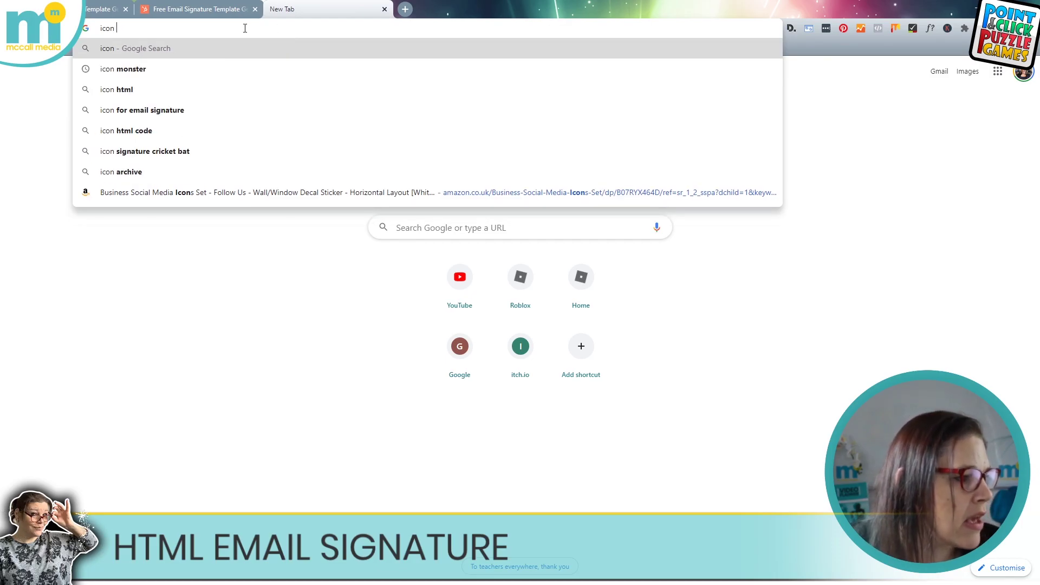
click(162, 68)
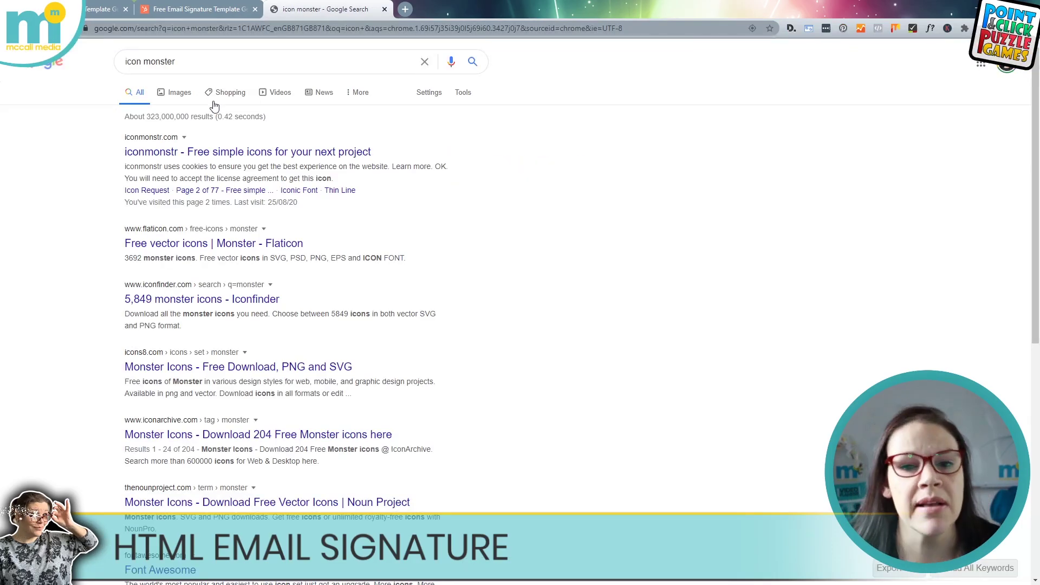
click(176, 157)
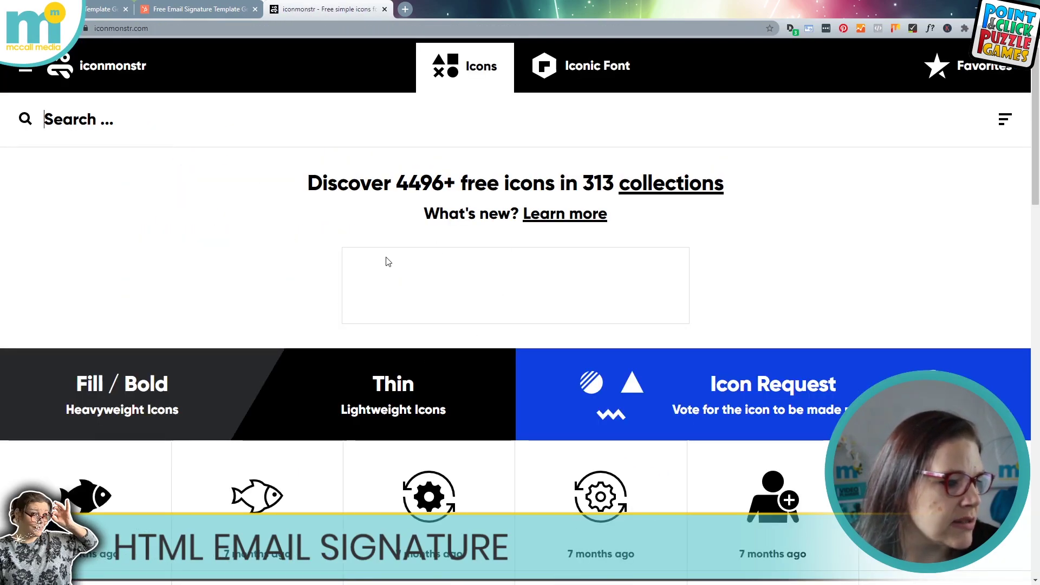
Search iconmonstr for 'facebook' to list its 16 matching icons
click(92, 124)
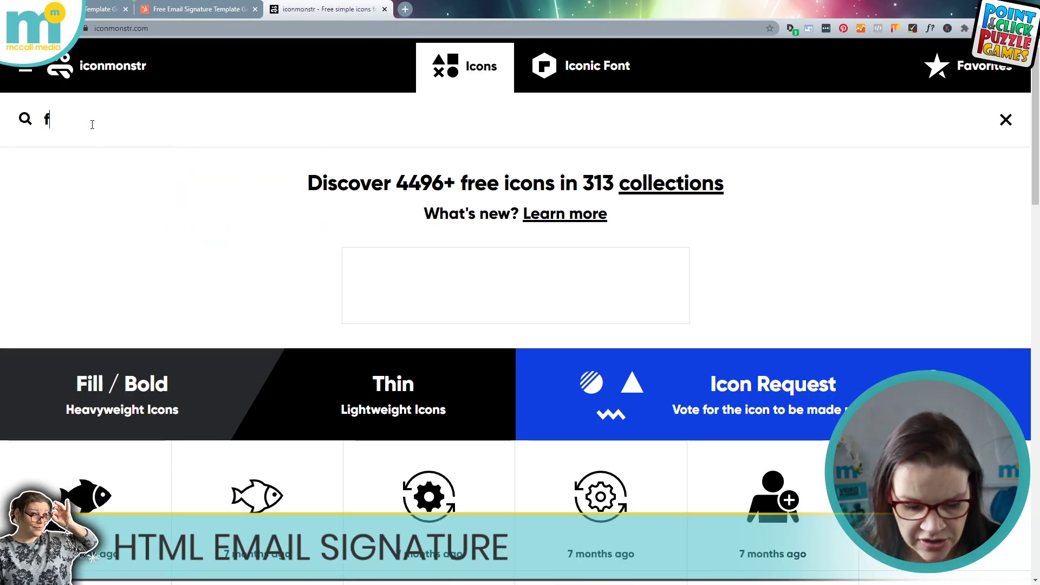
text(face)
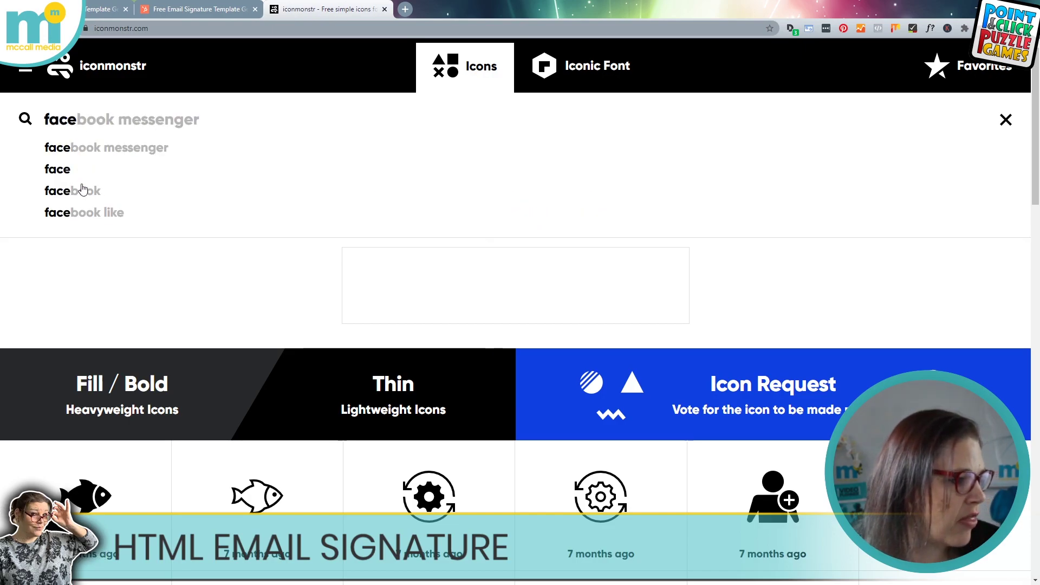
click(83, 190)
key(ctrl+shift+Tab)
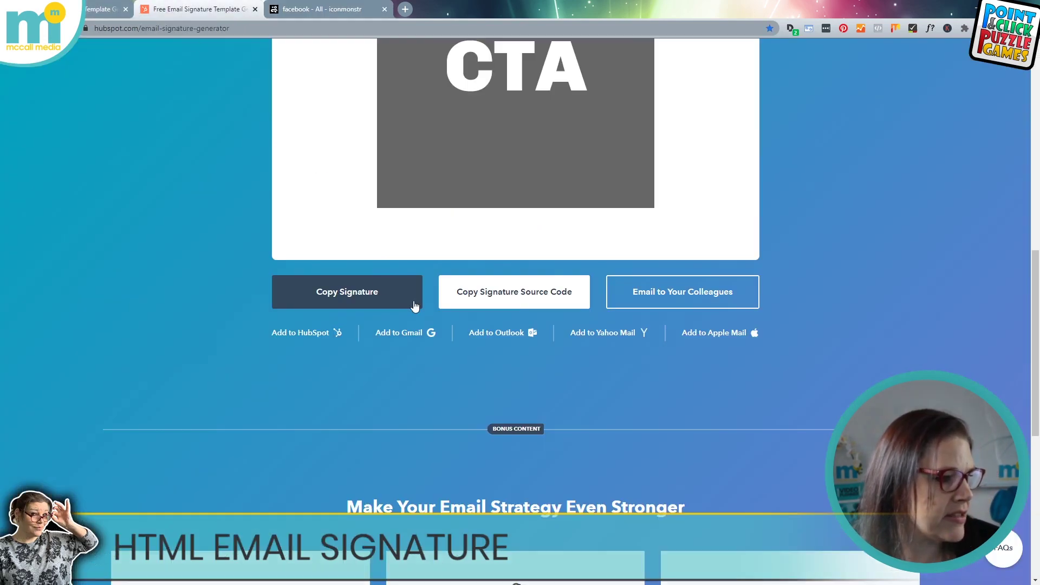
scroll(411, 297, up, 5)
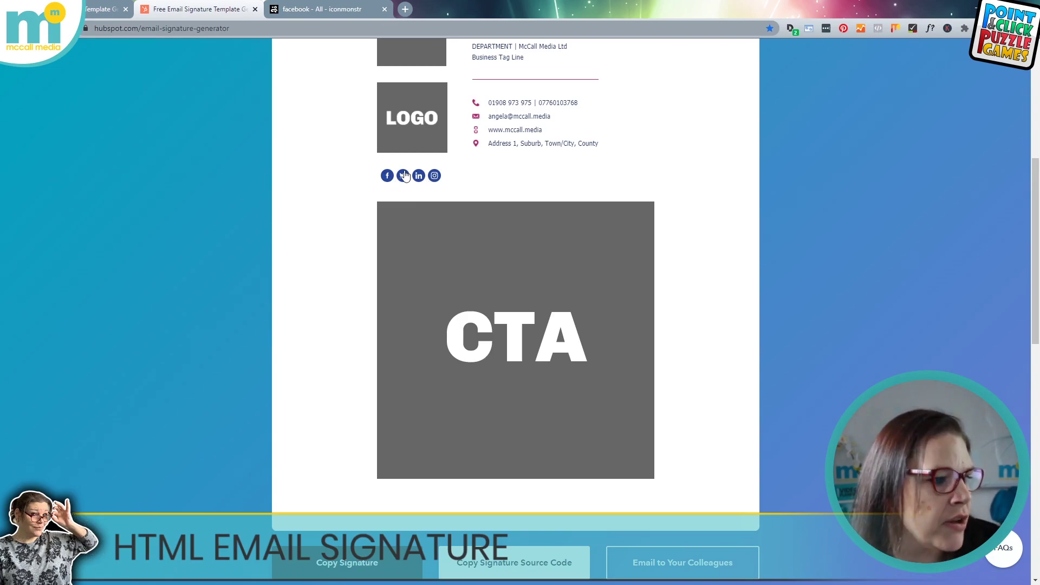
click(324, 4)
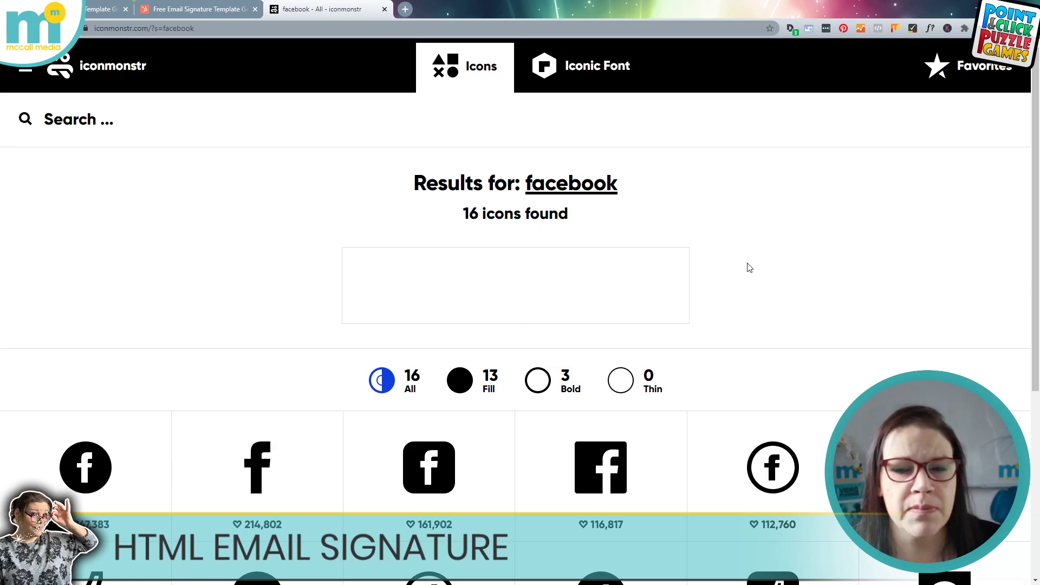
Open the Facebook 6 icon and choose its 240 px PNG download options
scroll(810, 286, down, 2)
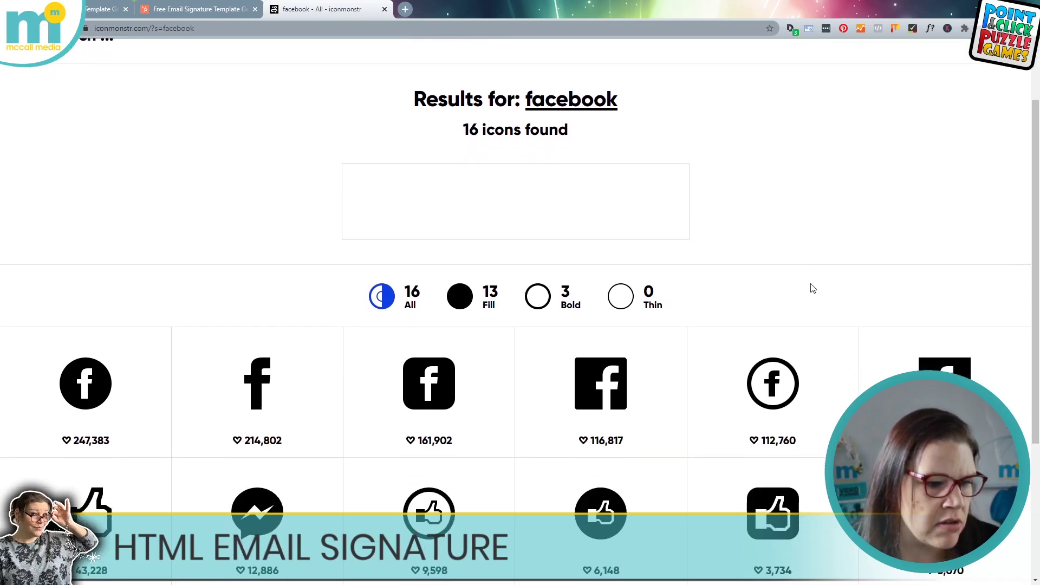
scroll(812, 297, down, 2)
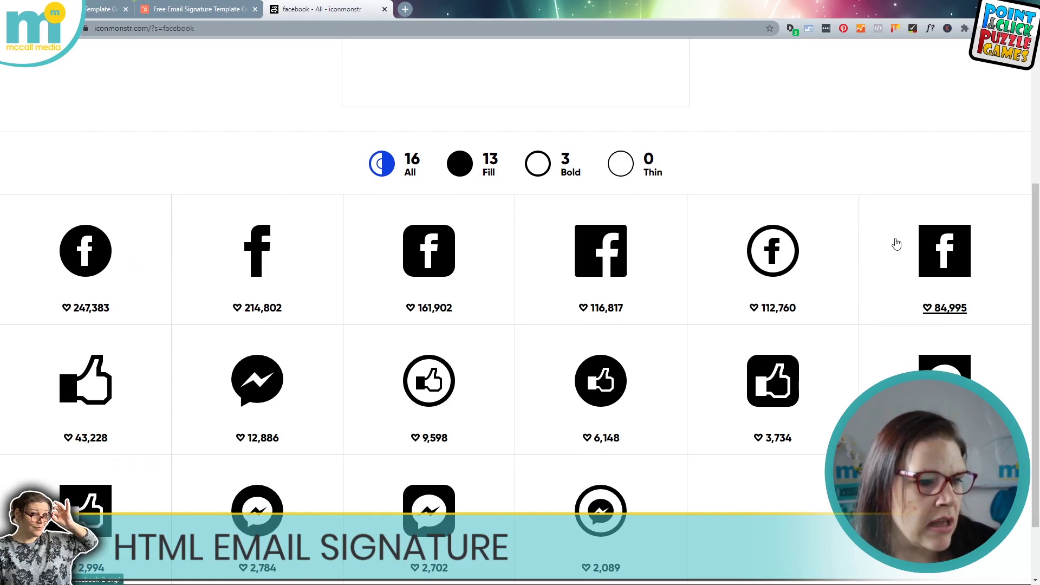
scroll(682, 455, down, 2)
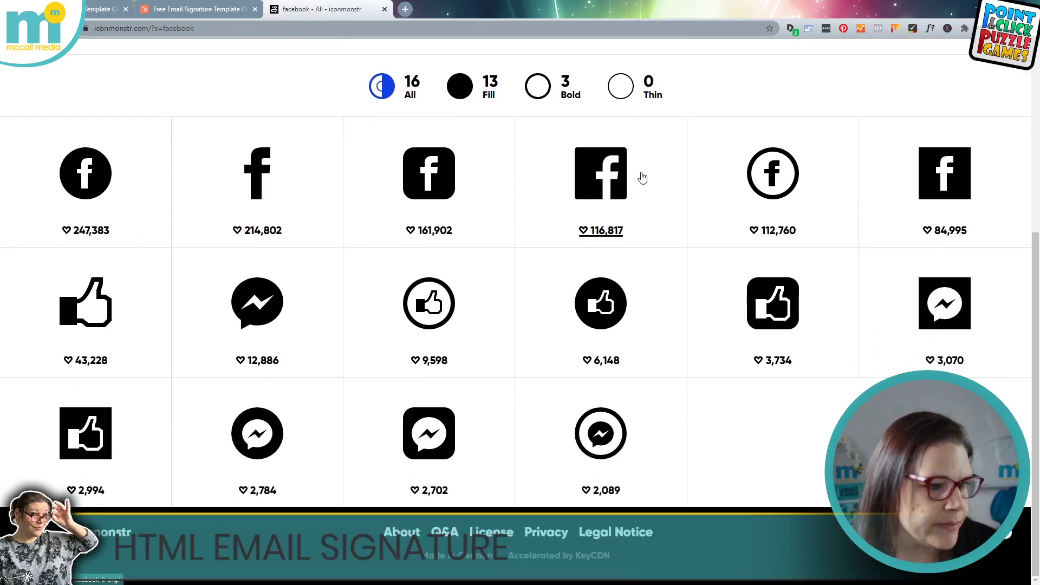
click(618, 159)
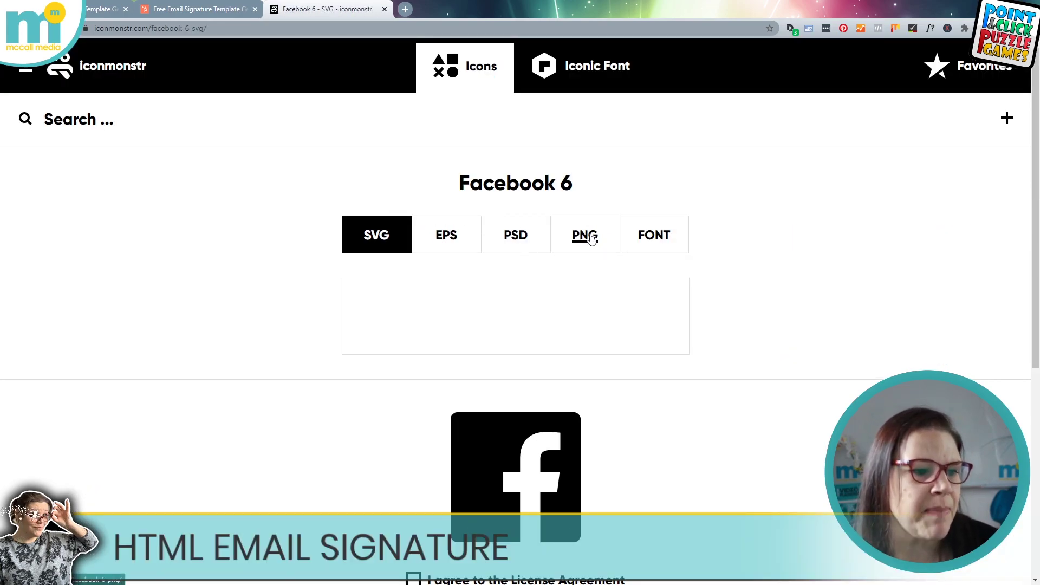
click(591, 238)
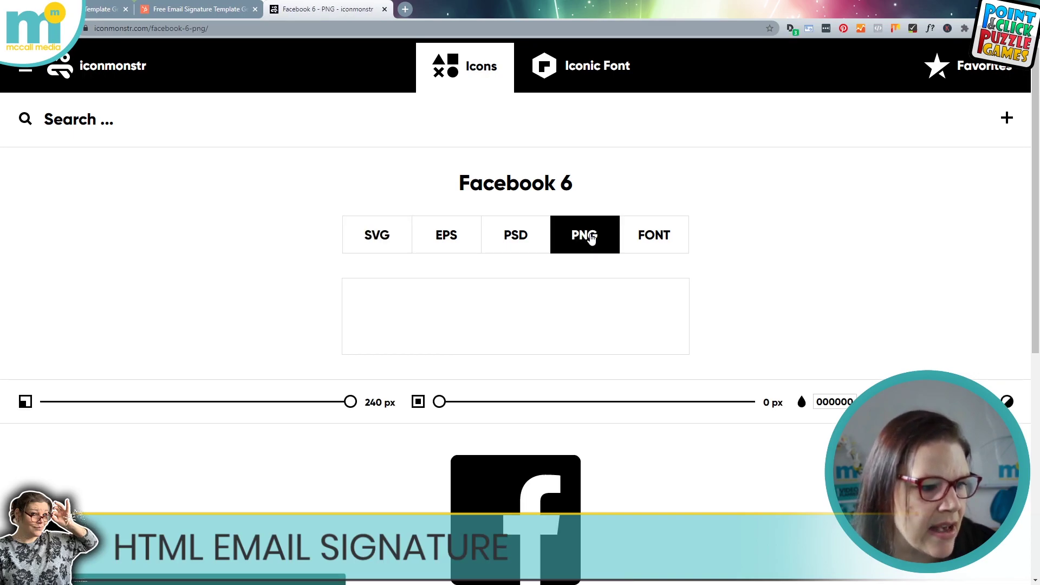
scroll(534, 342, down, 3)
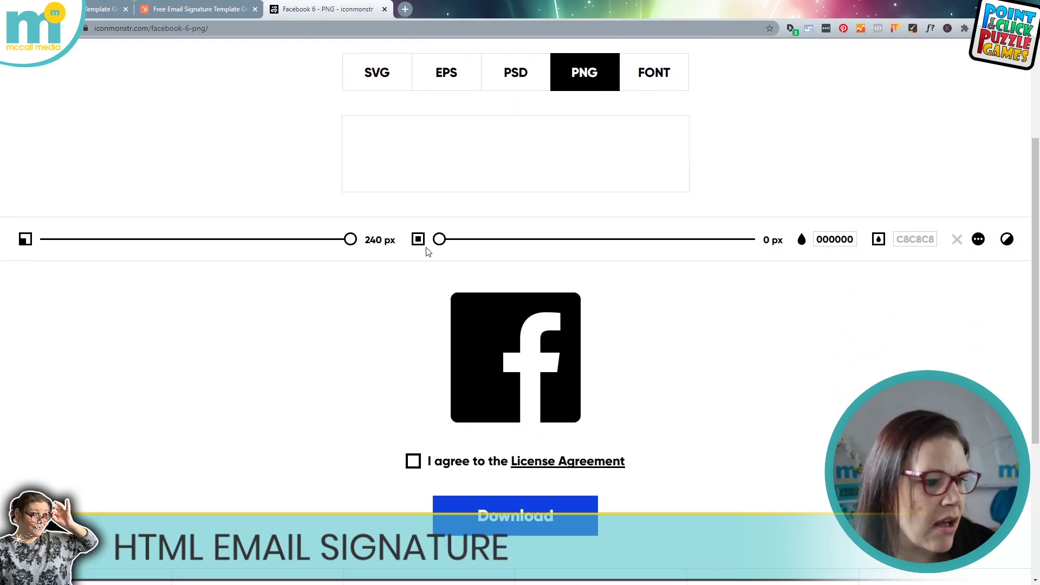
drag(350, 239, 527, 238)
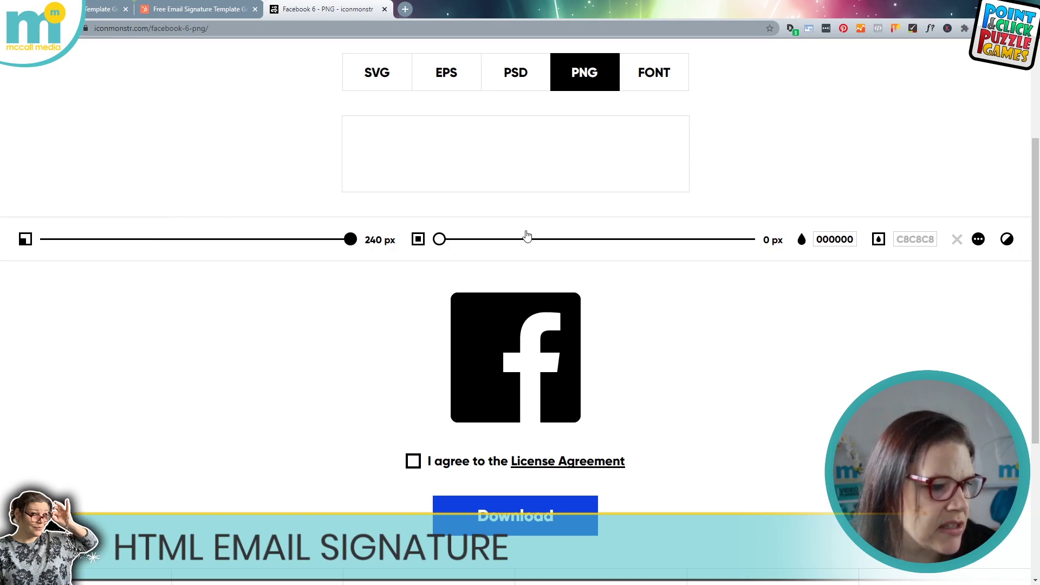
Colour the icon light cyan 8CFBFF, accept the licence and download it
click(860, 241)
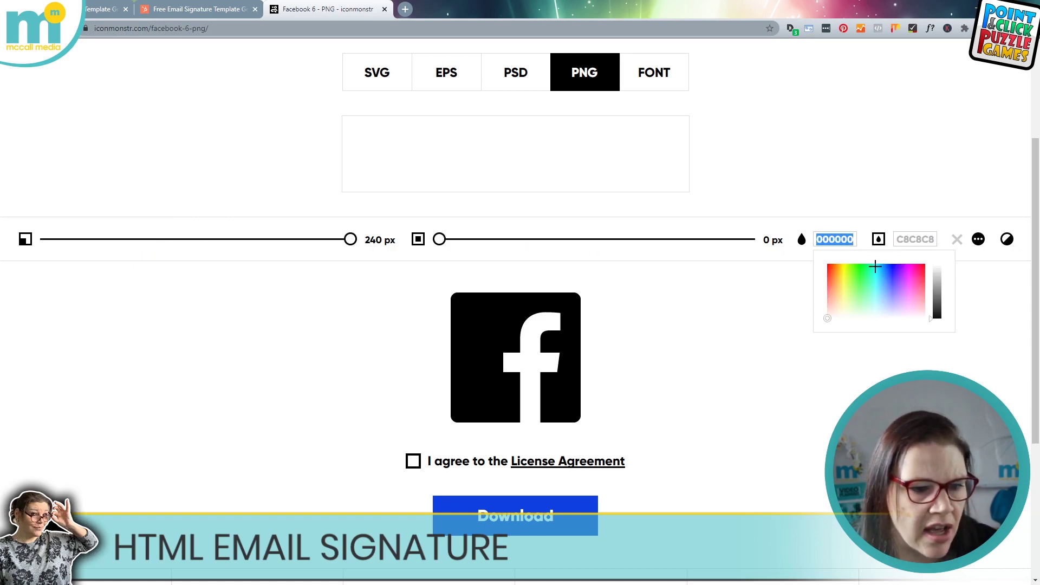
click(891, 279)
click(846, 280)
click(876, 293)
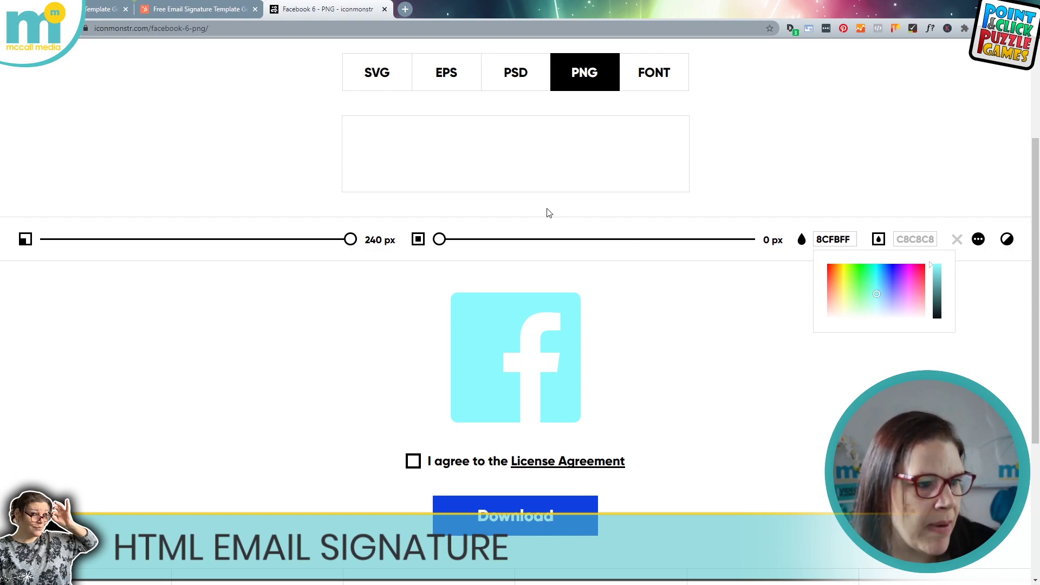
click(412, 461)
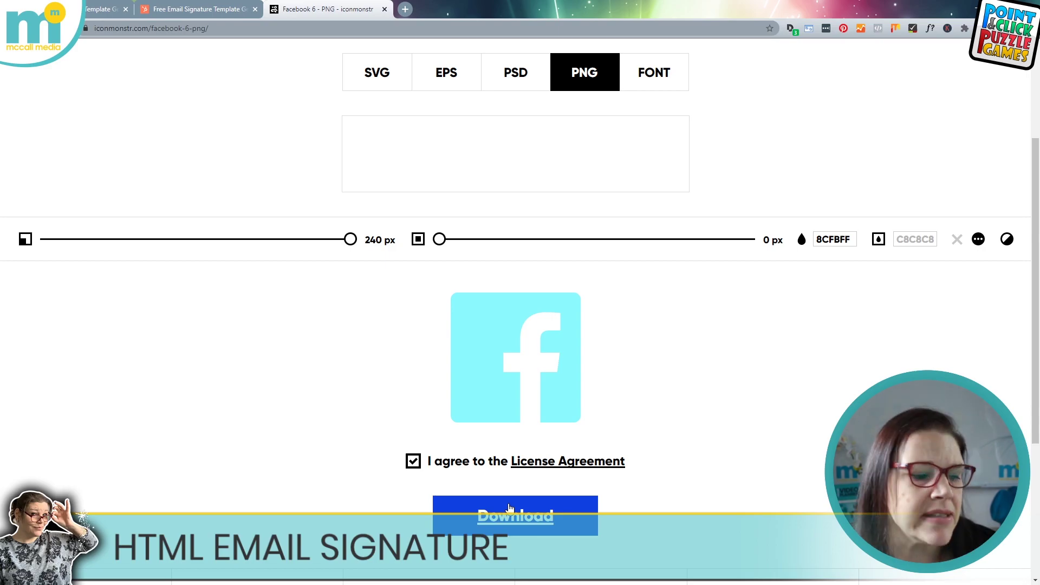
click(515, 515)
key(alt+Tab)
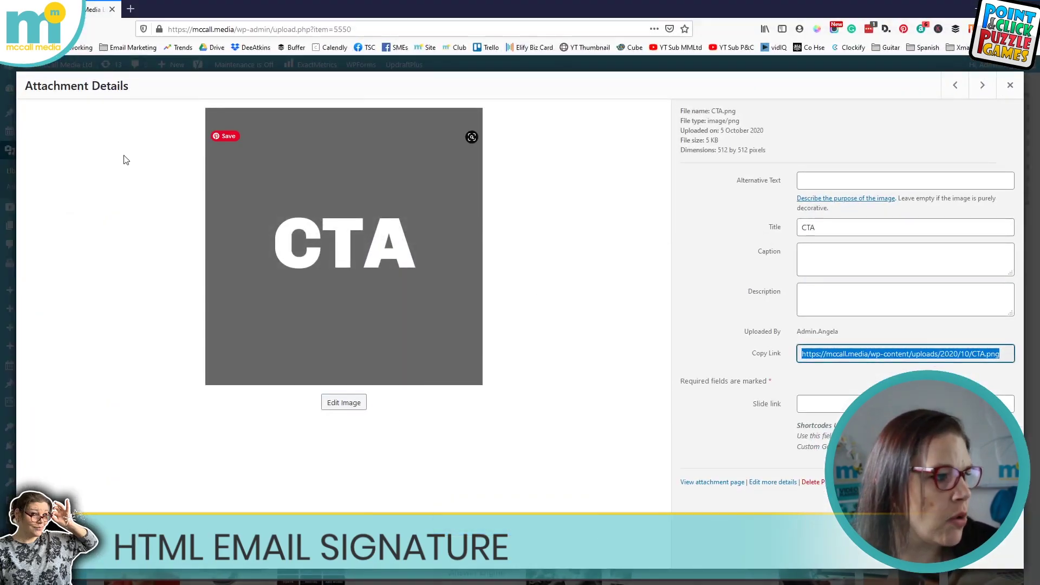
Close CTA.png's attachment details to return to the Media Library grid
key(Escape)
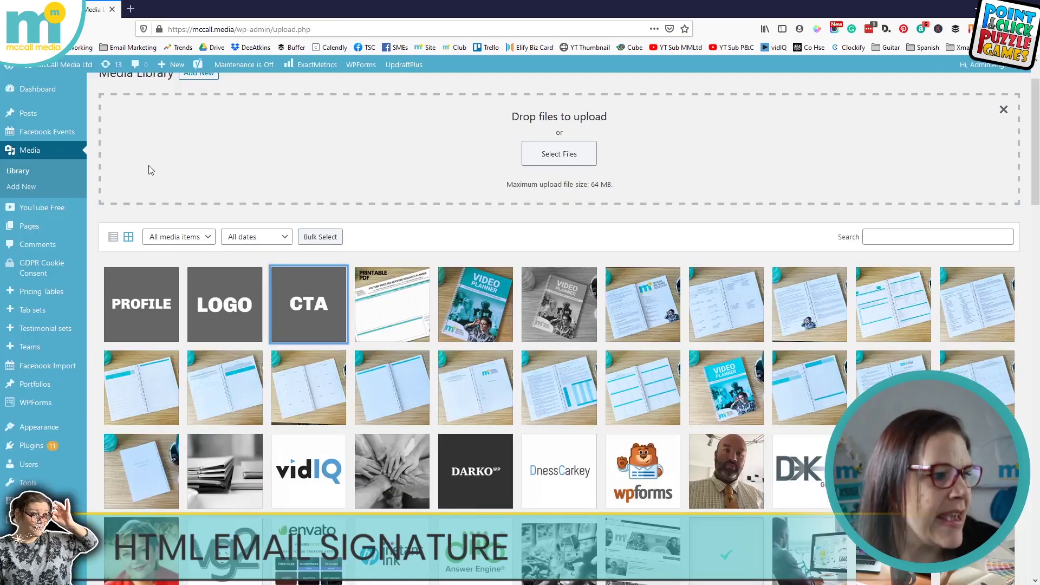
scroll(174, 168, up, 1)
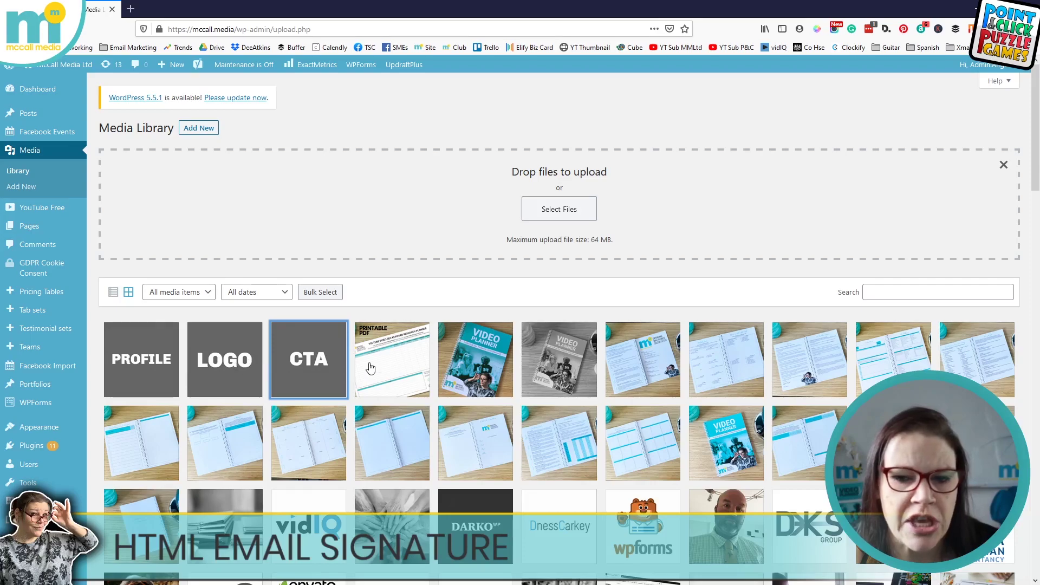
scroll(452, 361, down, 6)
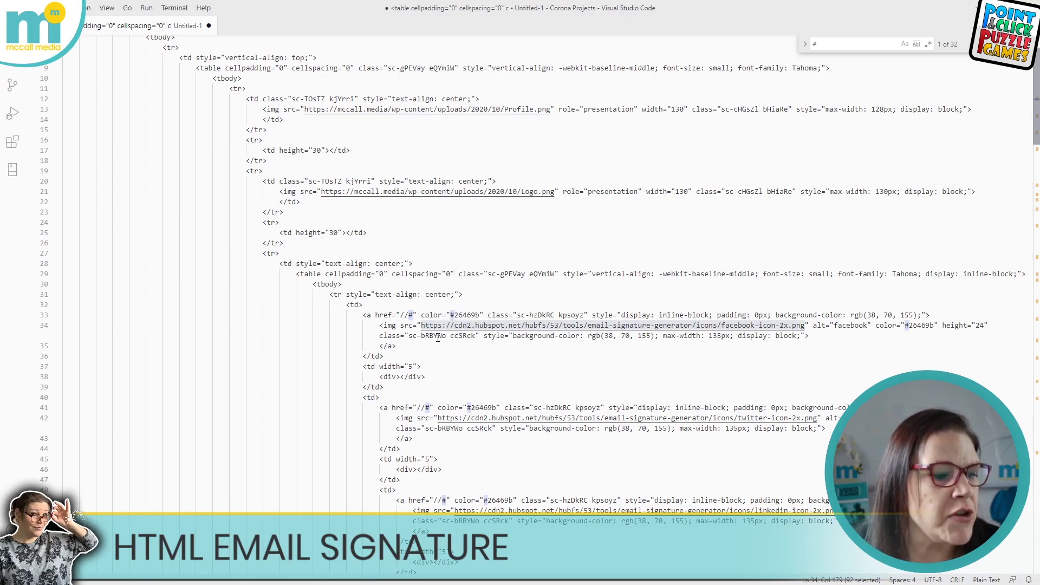
click(734, 326)
double_click(724, 325)
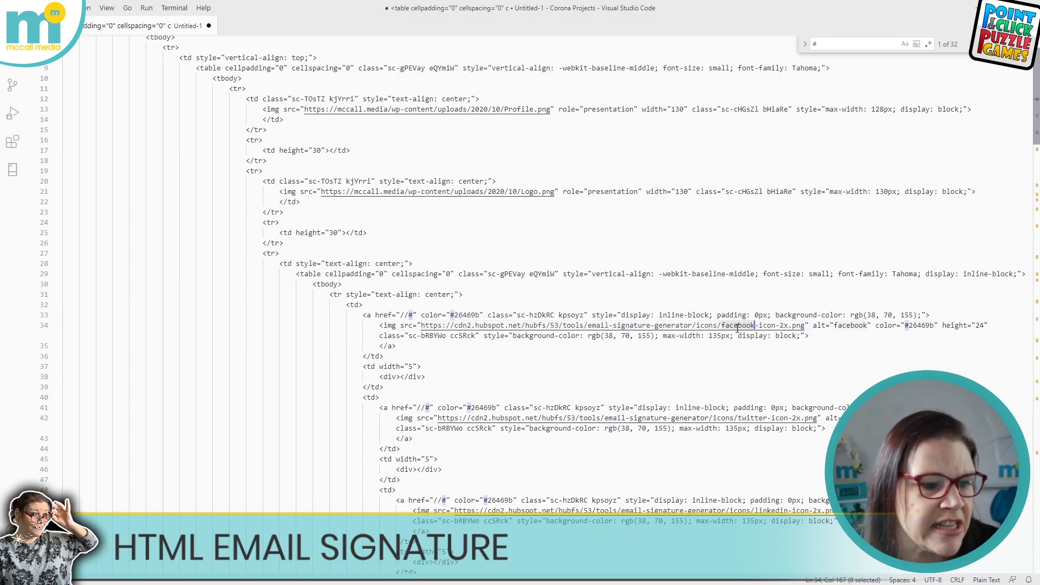
drag(807, 324, 422, 328)
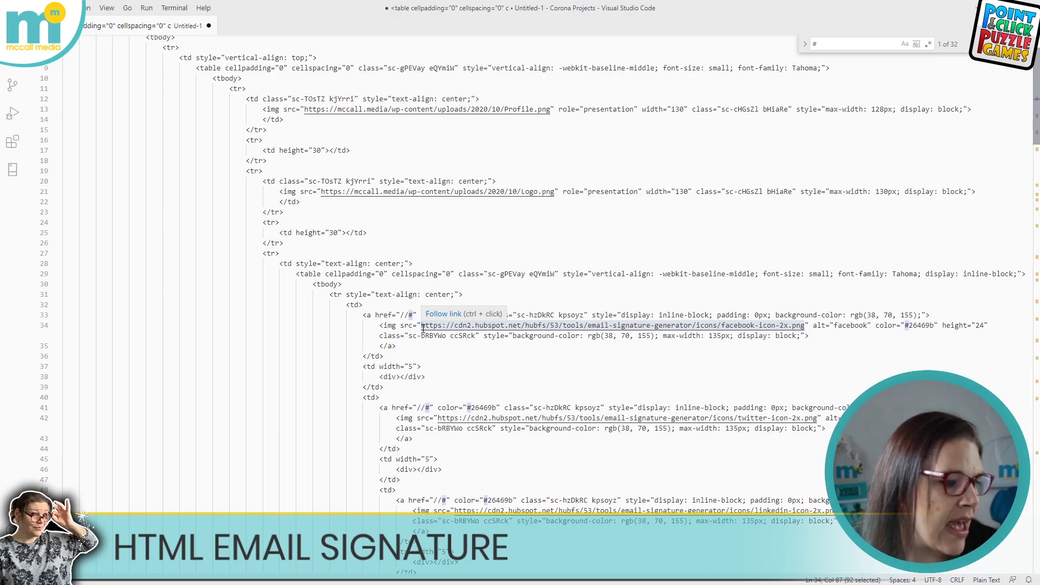
scroll(423, 329, down, 5)
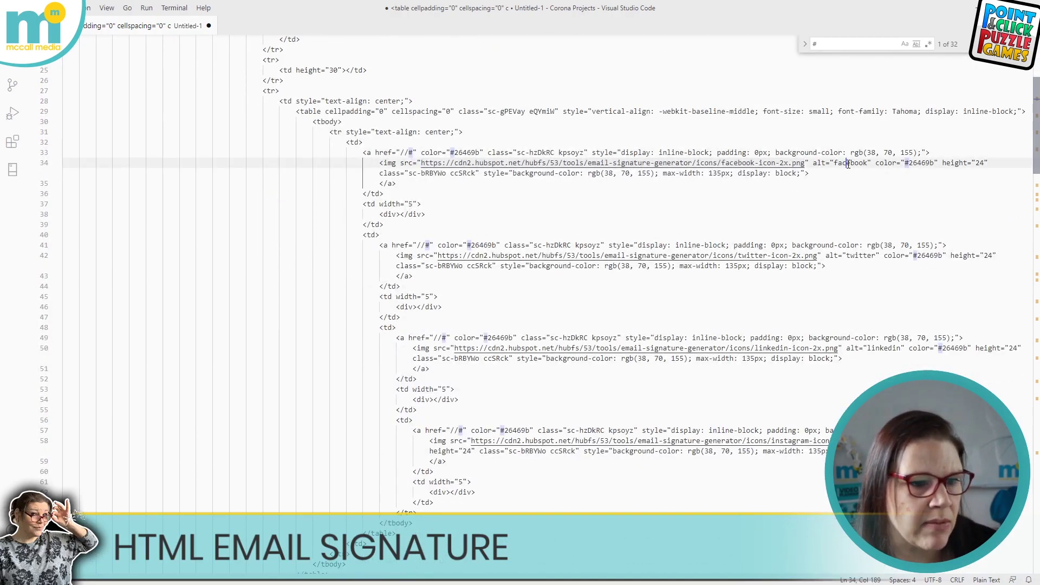
double_click(860, 255)
double_click(886, 349)
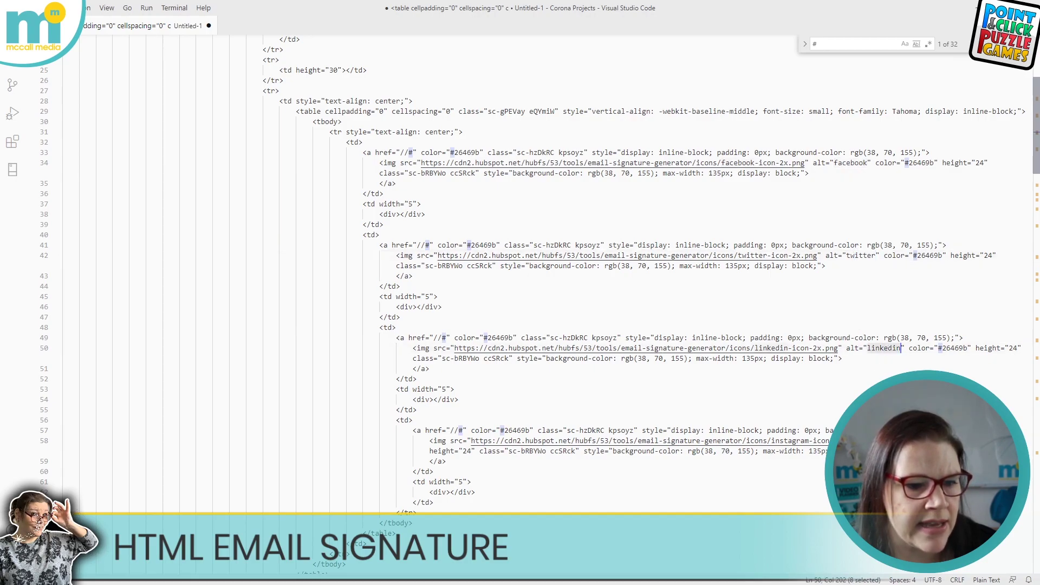
double_click(908, 441)
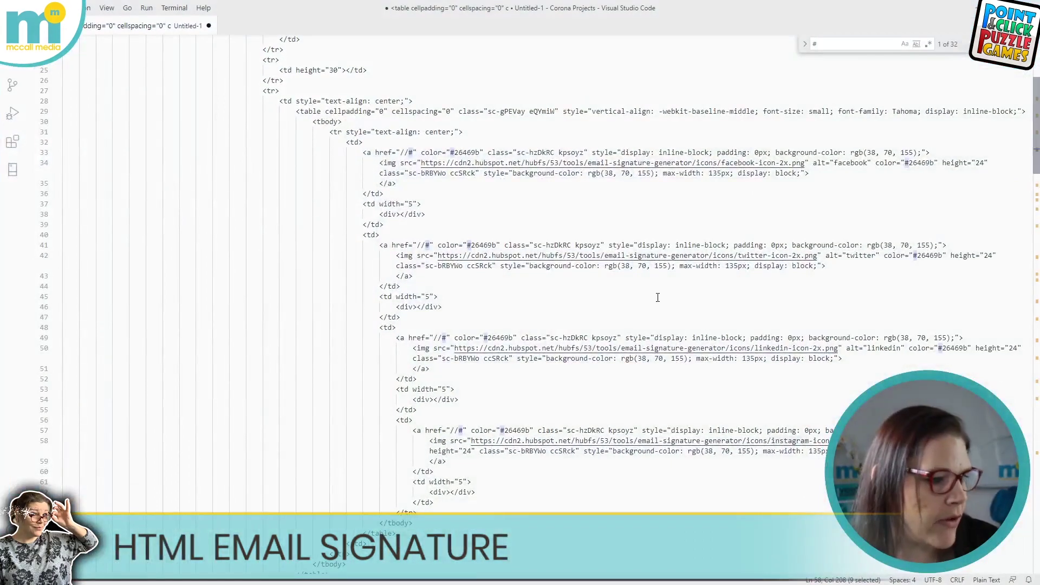
double_click(880, 347)
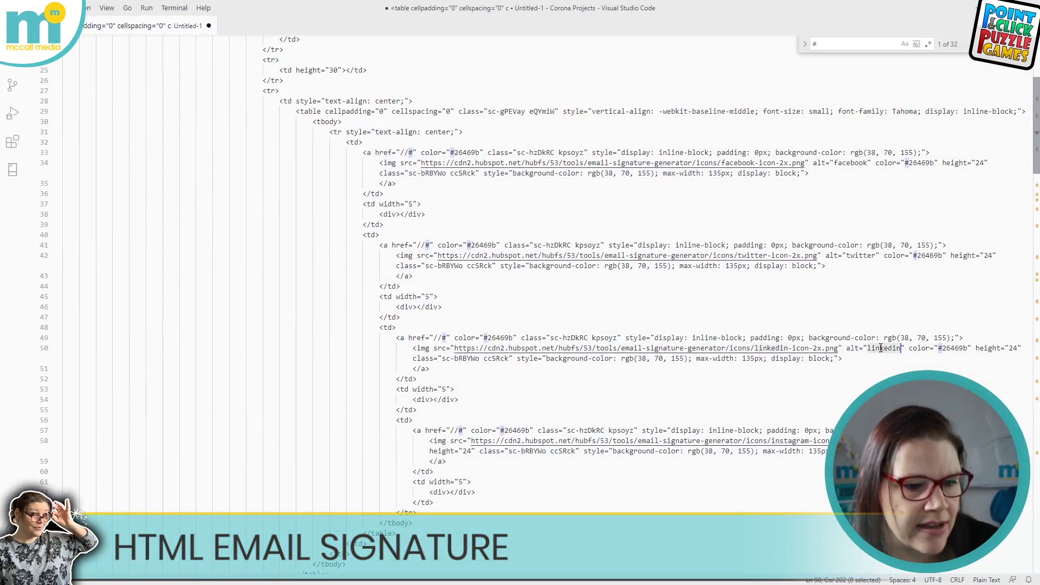
double_click(907, 440)
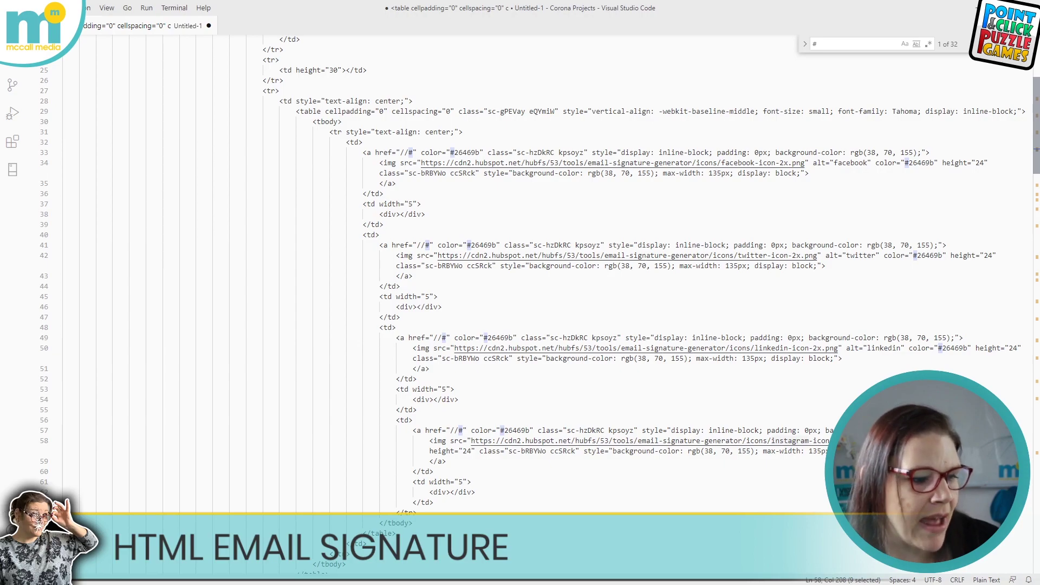
mouse_move(412, 430)
mouse_down()
mouse_move(455, 459)
mouse_move(412, 430)
mouse_up()
scroll(478, 407, down, 4)
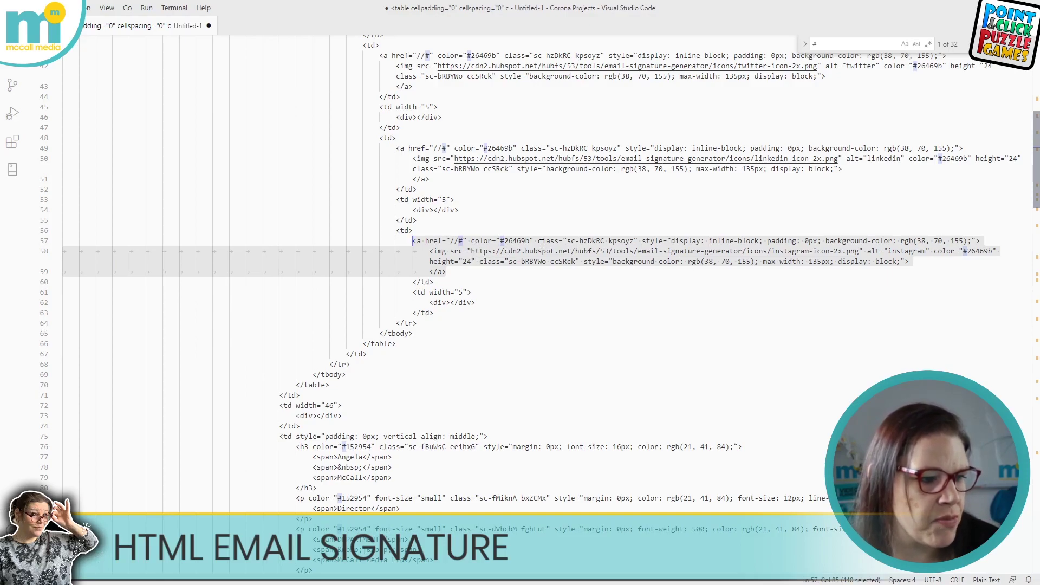
click(440, 253)
drag(471, 251, 861, 249)
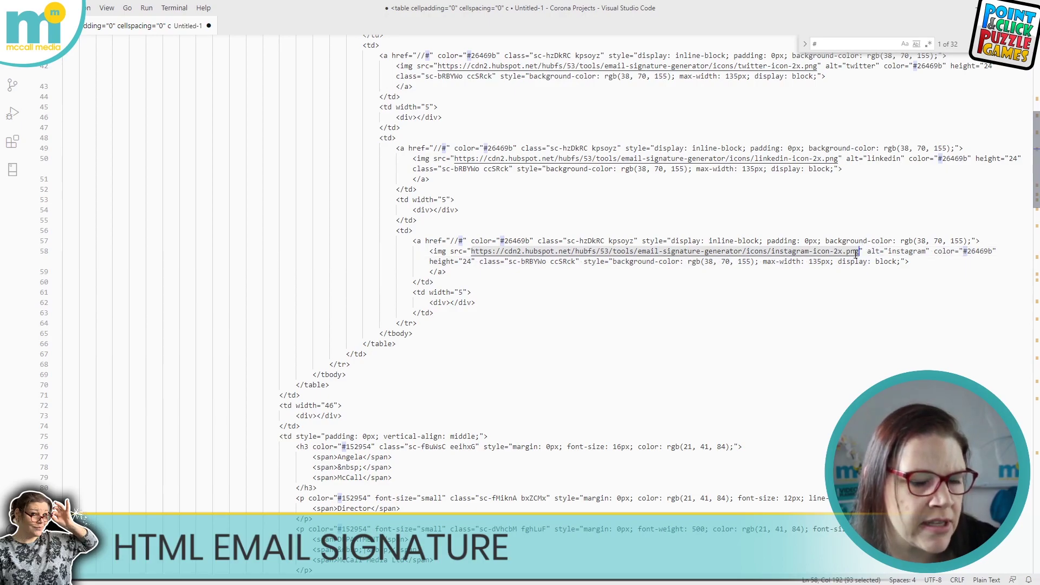
double_click(907, 251)
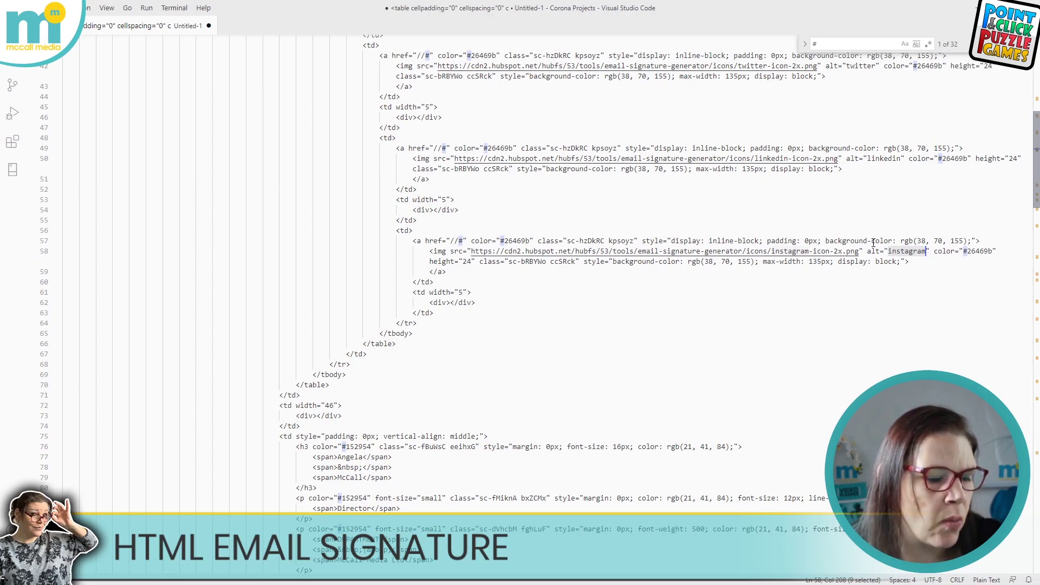
drag(466, 241, 443, 241)
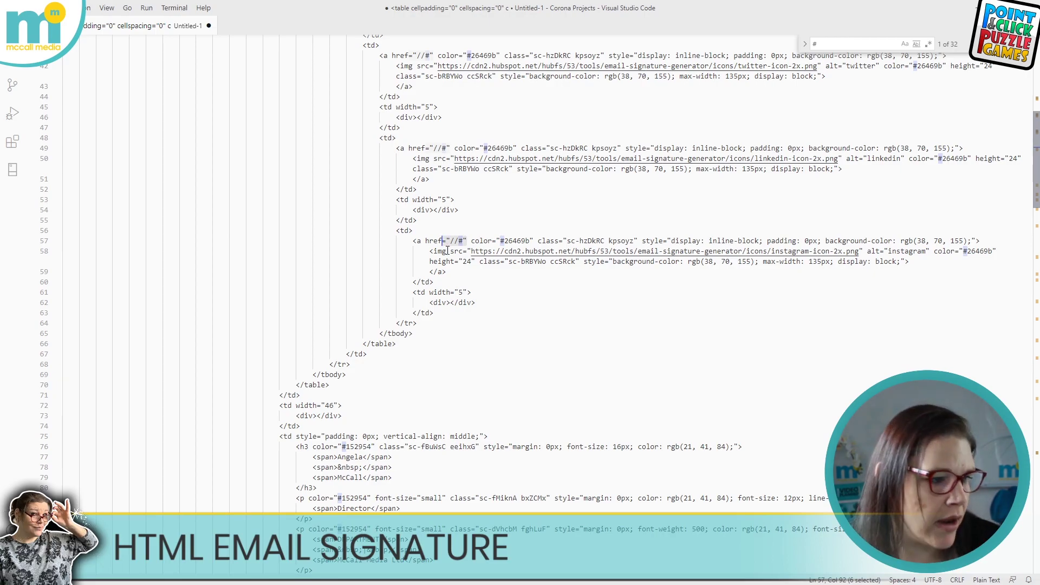
scroll(448, 251, down, 3)
scroll(455, 248, up, 1)
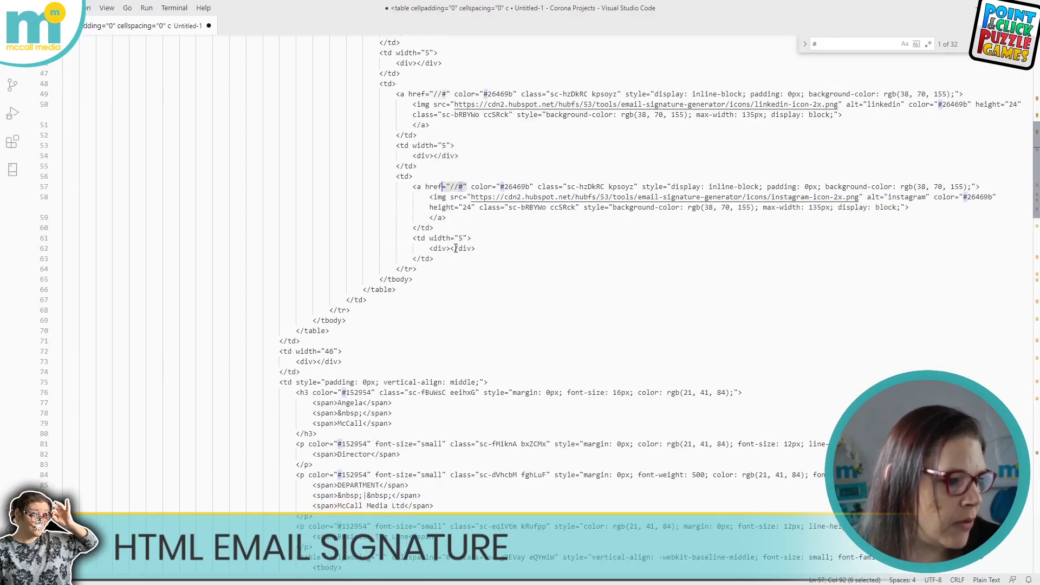
scroll(455, 248, up, 2)
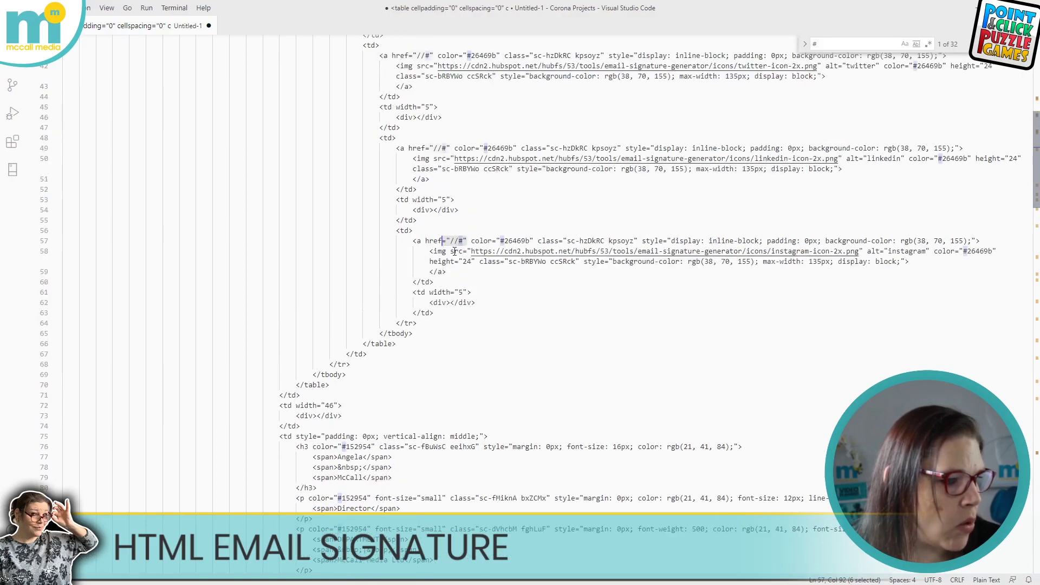
click(398, 230)
shift+click(439, 282)
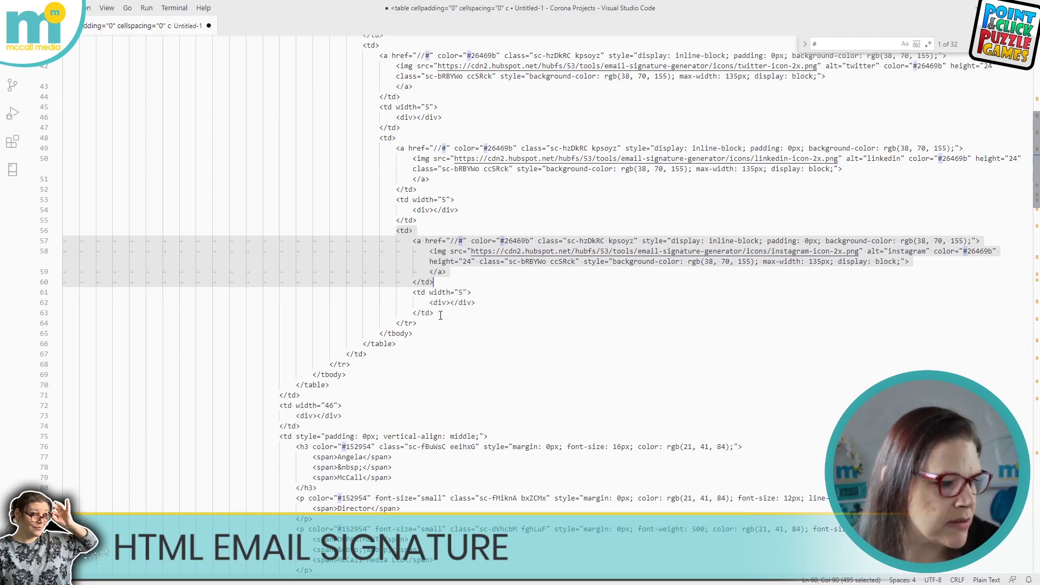
Insert a duplicate Instagram icon cell on a new line after line 63
shift+click(434, 313)
key(ctrl+c)
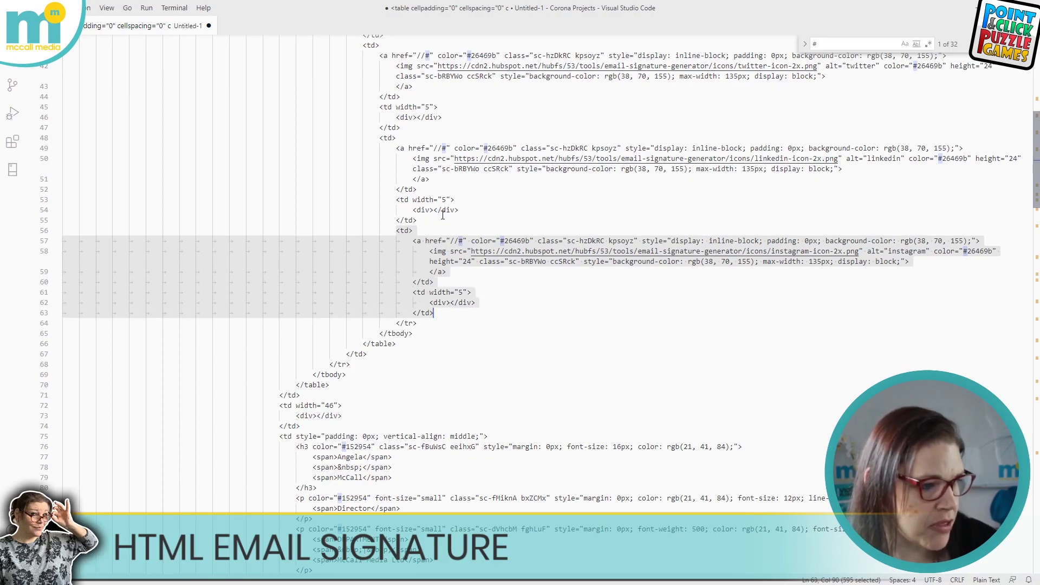
click(438, 313)
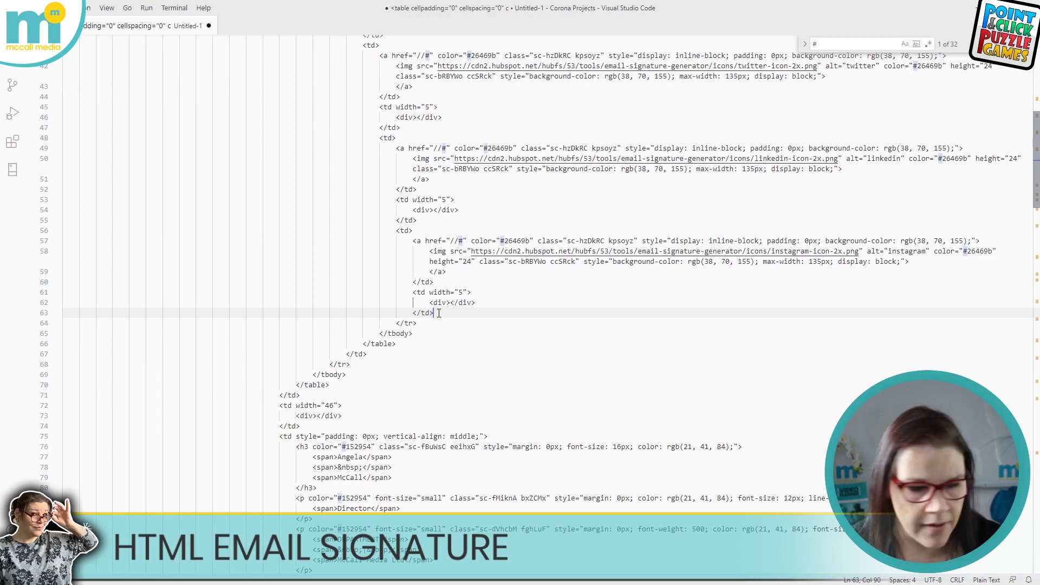
key(Return)
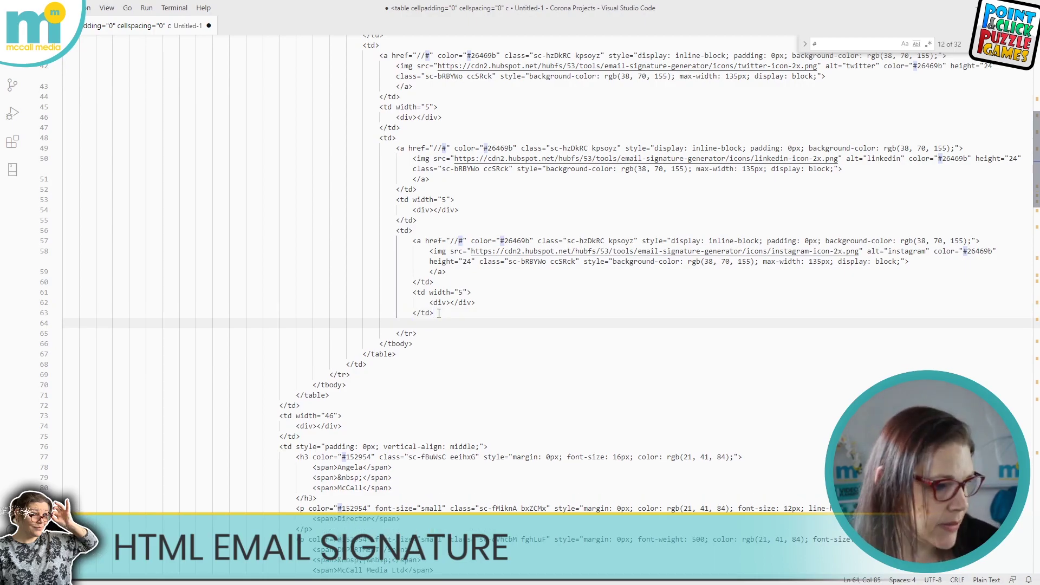
key(ctrl+v)
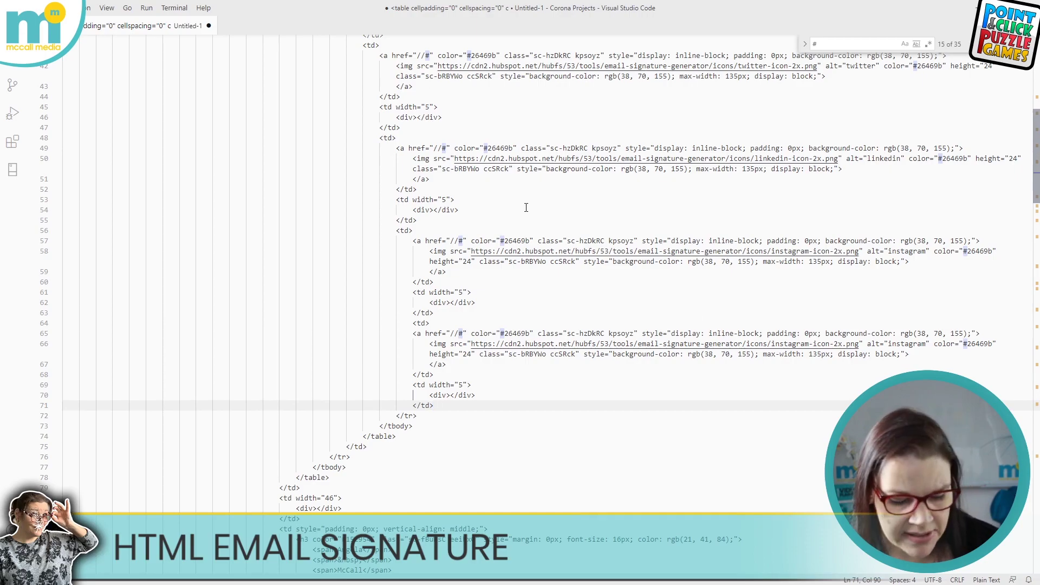
Select all of the signature code for copying
click(534, 183)
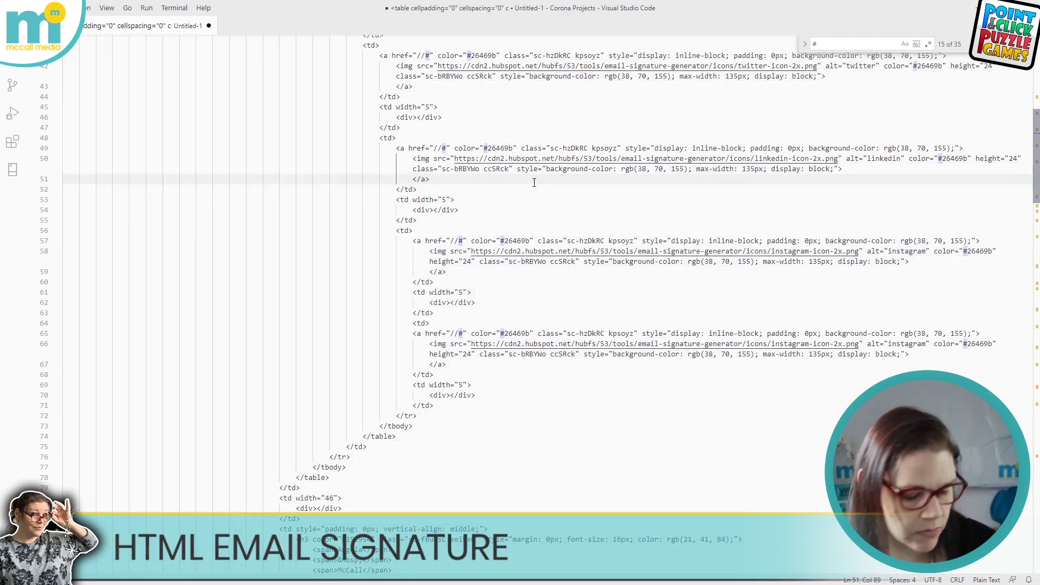
click(525, 196)
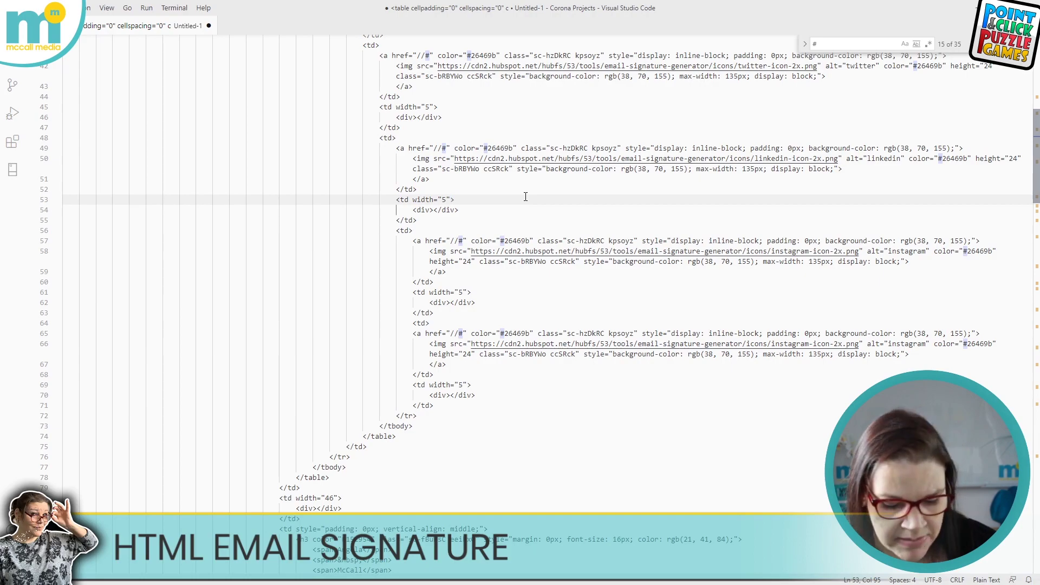
key(ctrl+a)
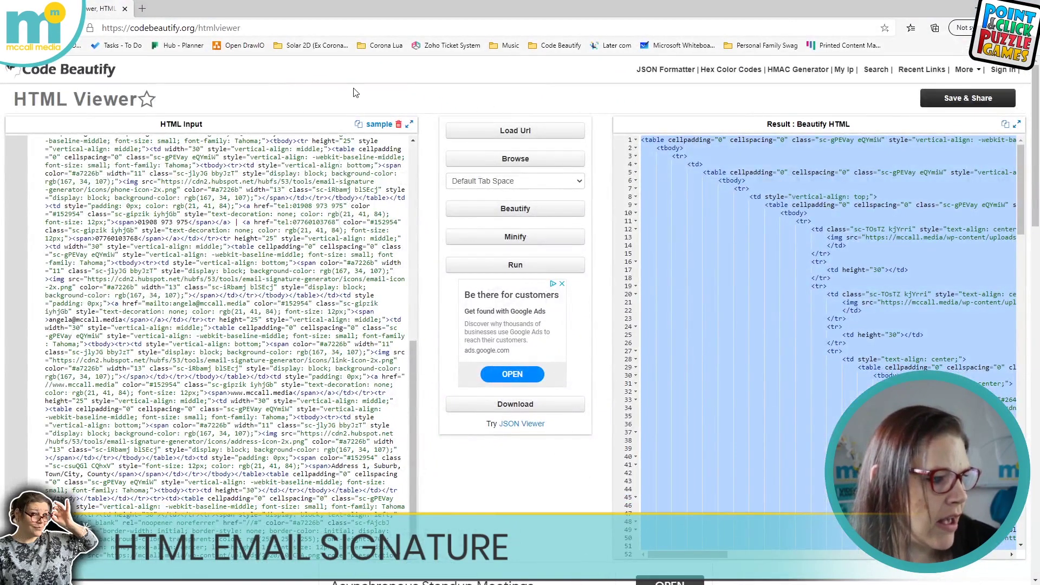
Clear the Code Beautify HTML Viewer panes, paste the signature HTML and run the preview
click(398, 124)
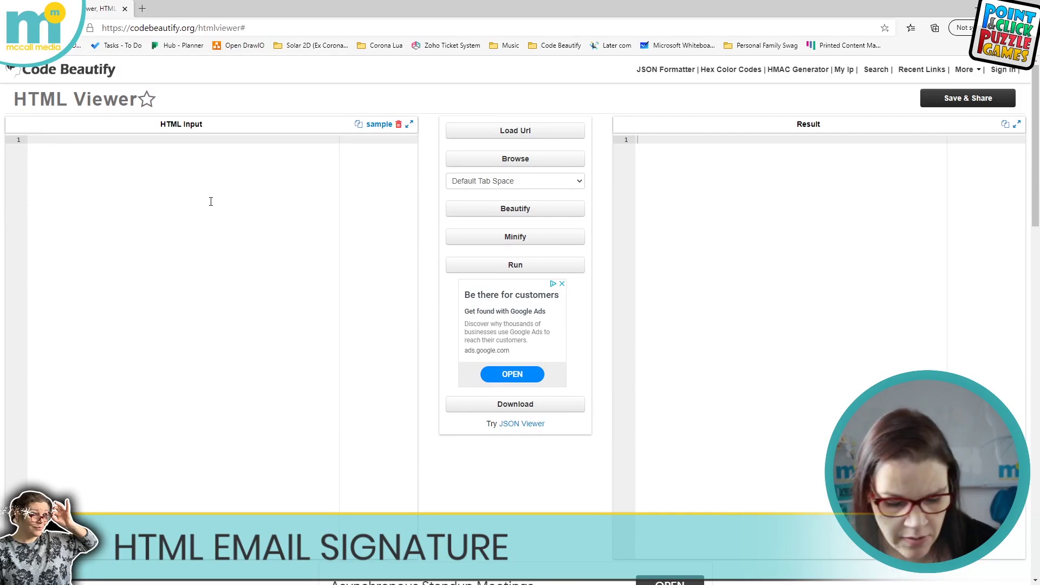
key(ctrl+v)
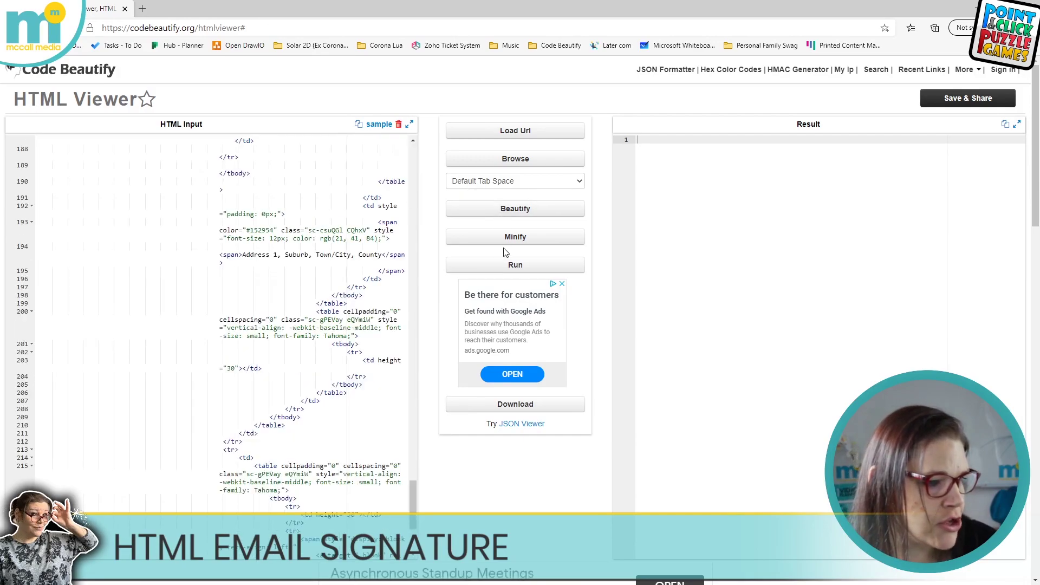
click(511, 265)
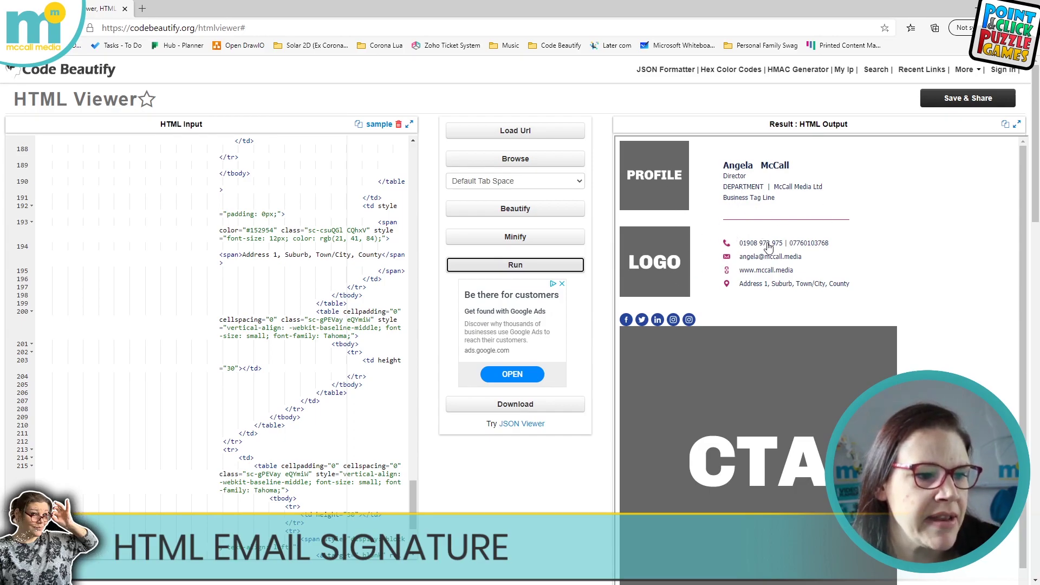
scroll(797, 302, down, 1)
scroll(798, 302, up, 1)
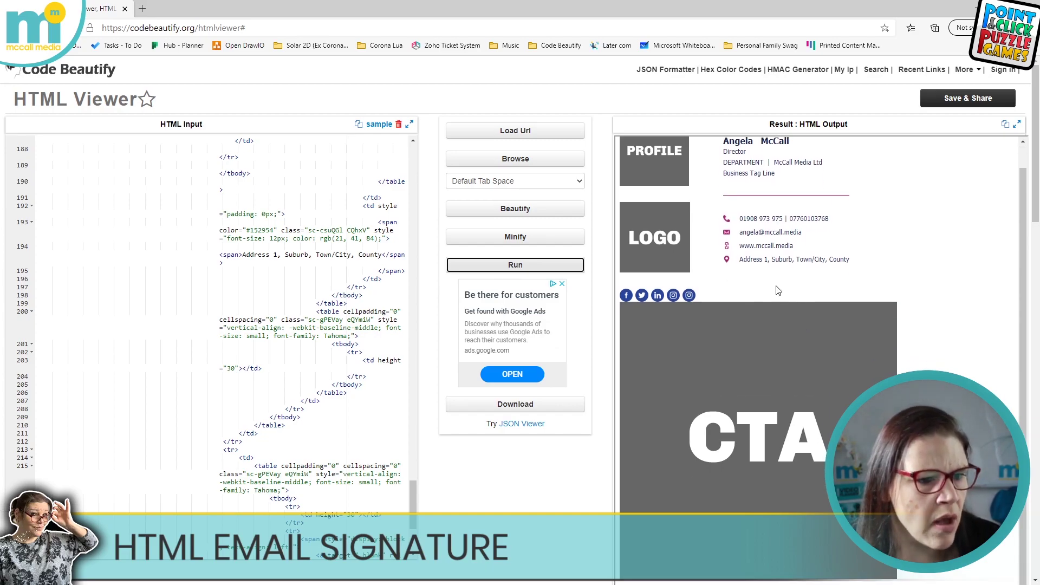
click(341, 160)
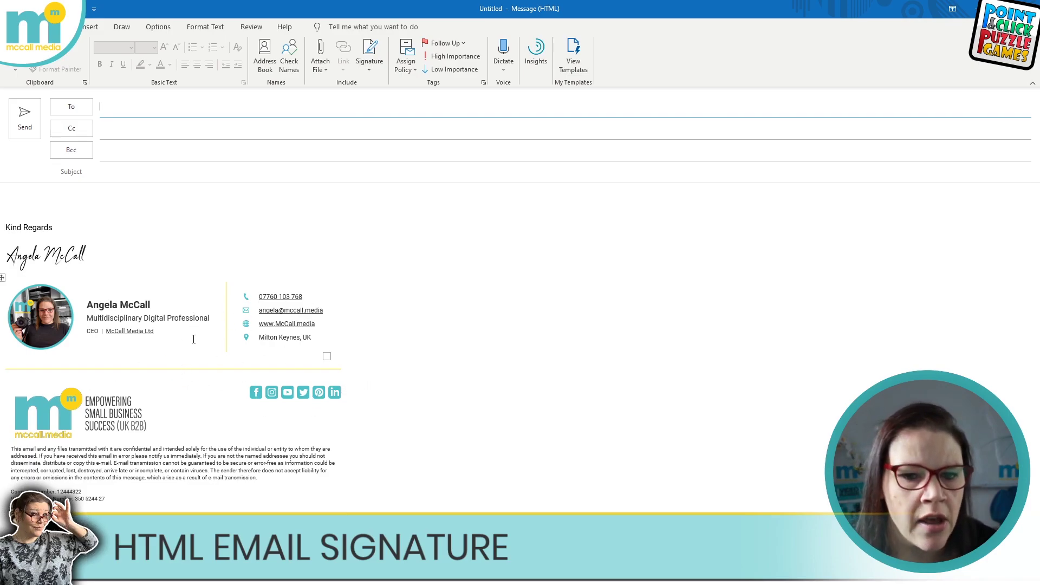
Empty the Outlook message body and create a new blank signature named TEST
mouse_move(145, 193)
mouse_down()
mouse_move(169, 343)
mouse_move(173, 498)
mouse_move(200, 559)
mouse_up()
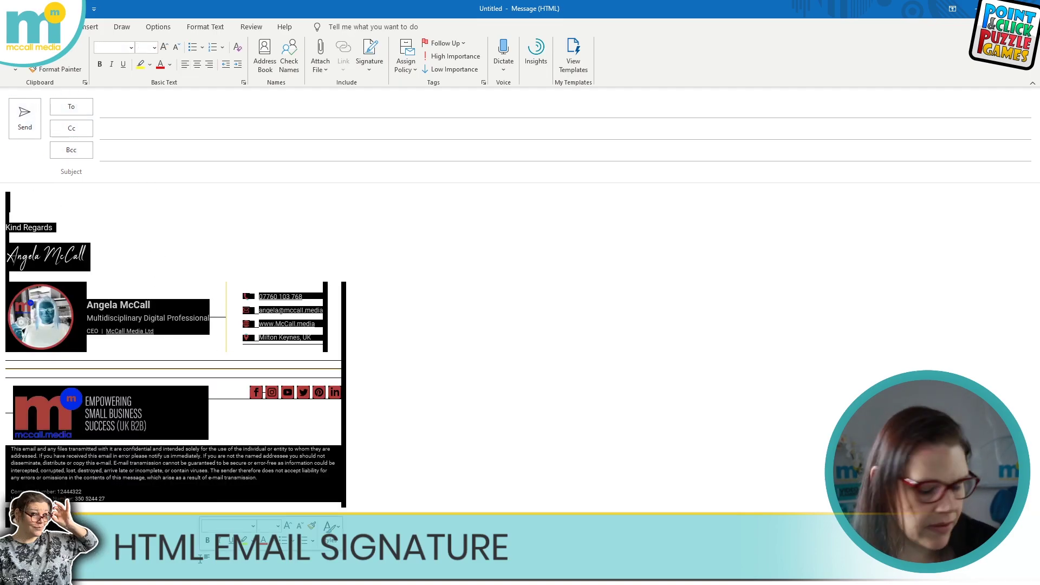
key(Delete)
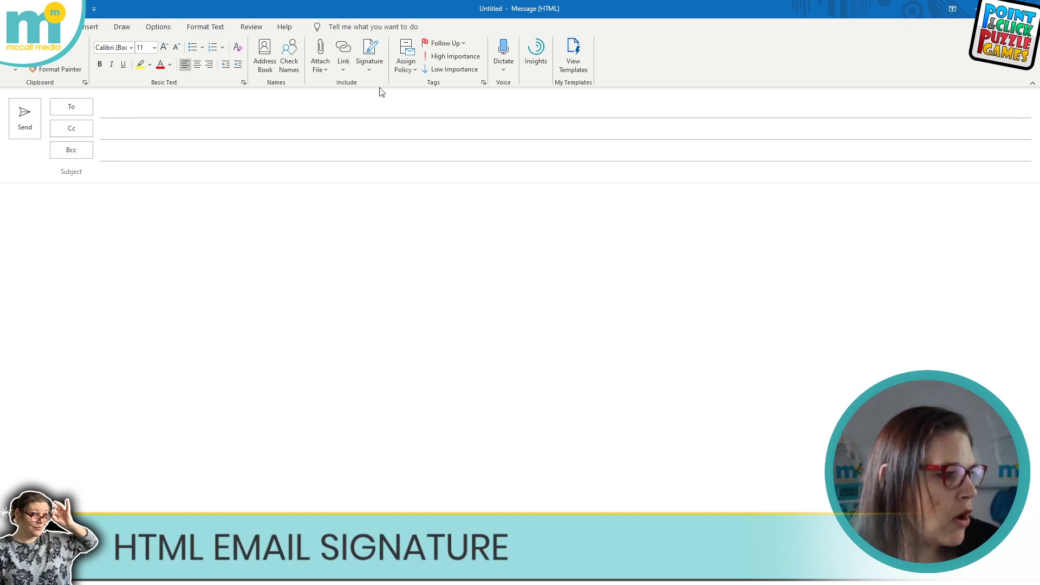
click(370, 55)
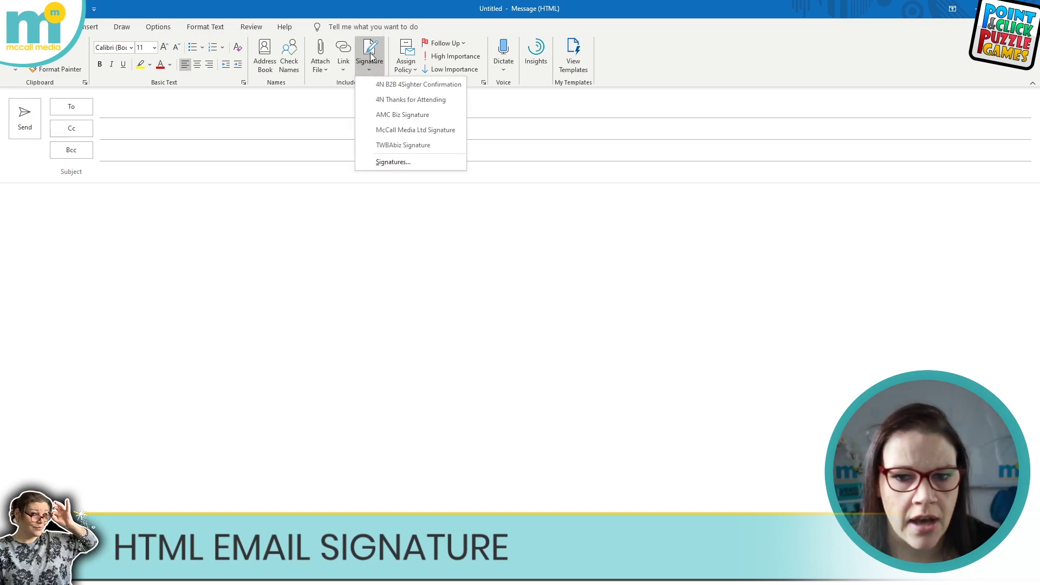
click(394, 162)
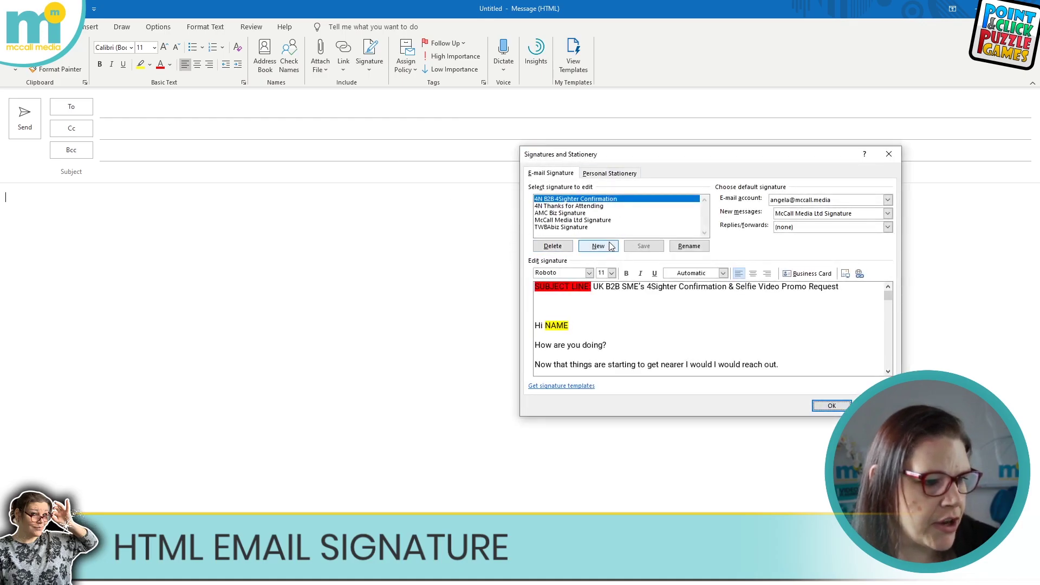
click(598, 246)
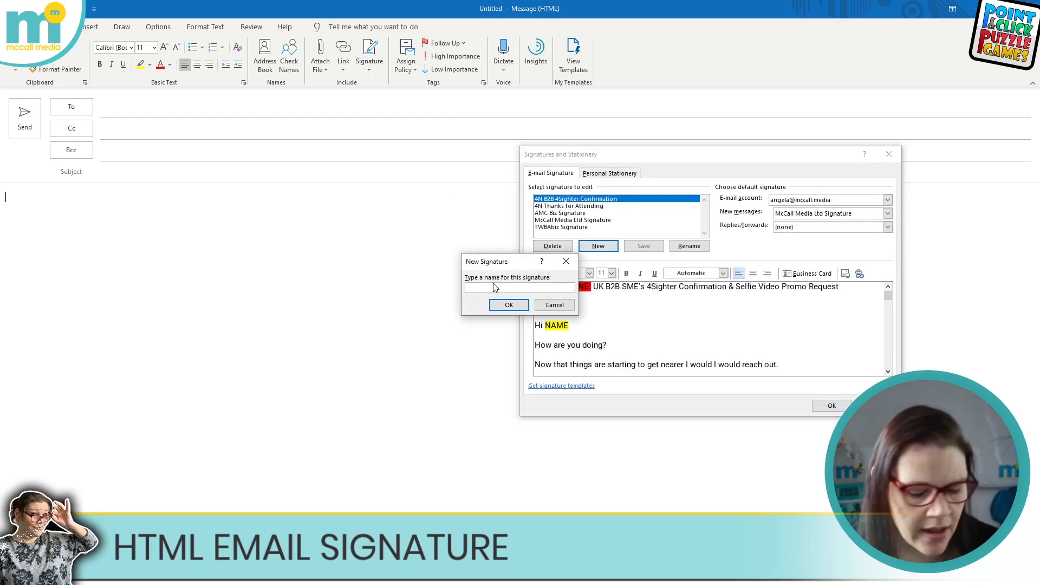
text(TEST)
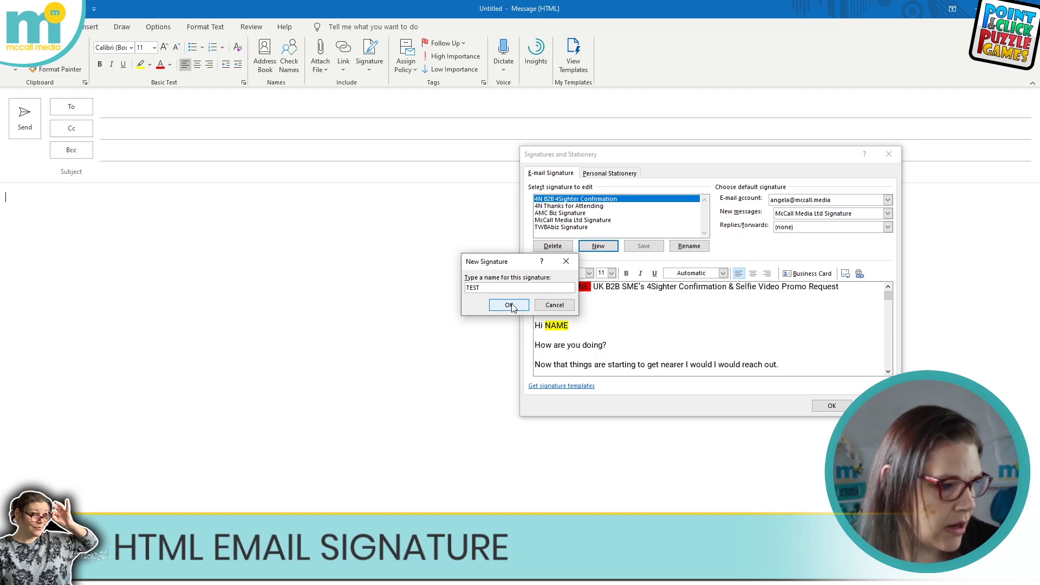
click(509, 305)
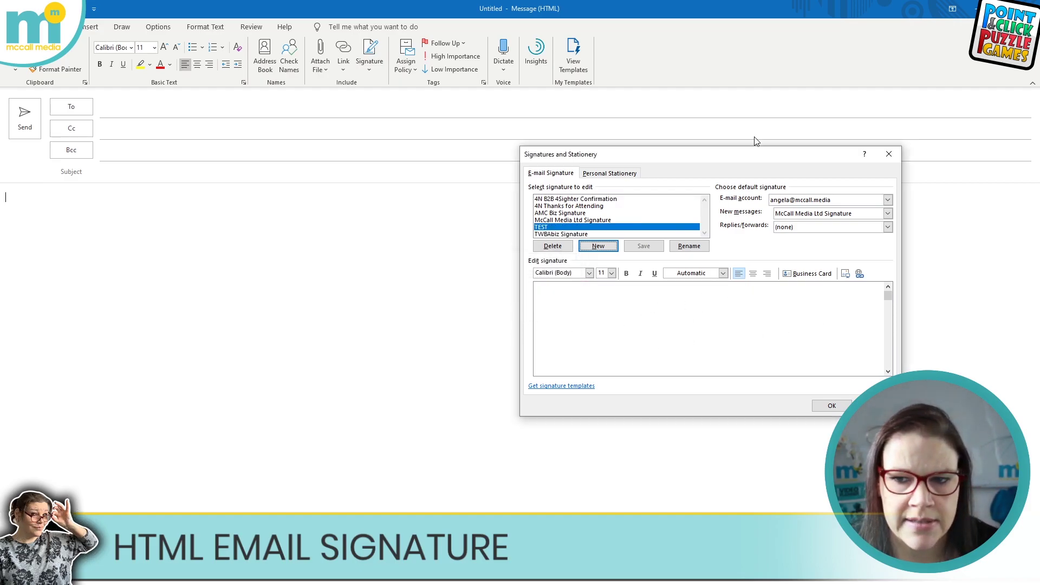
drag(745, 158, 416, 195)
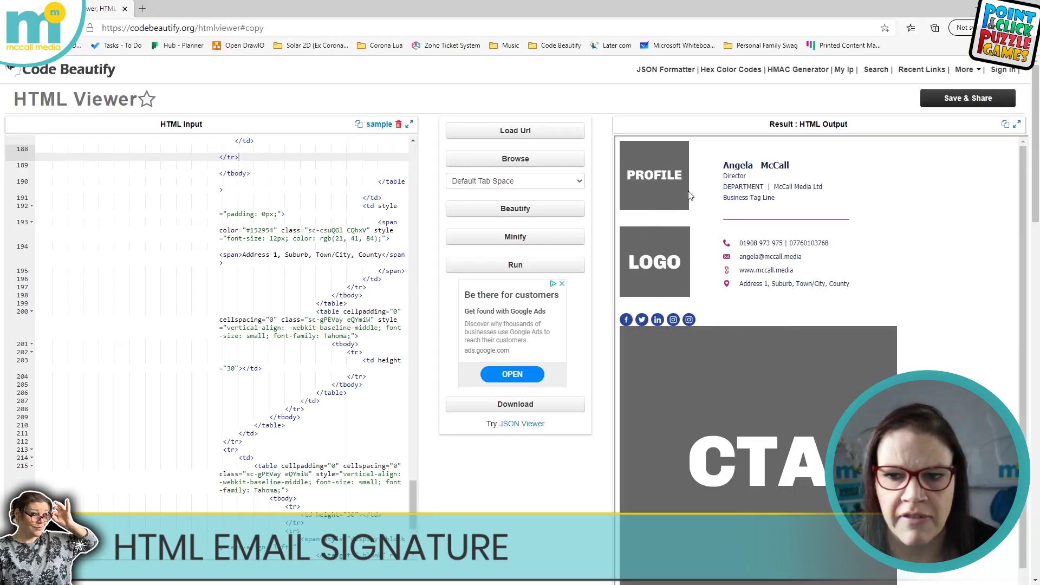
Copy the rendered signature from the Result pane into the new Outlook message body
scroll(809, 274, down, 3)
scroll(808, 275, down, 5)
scroll(955, 185, up, 6)
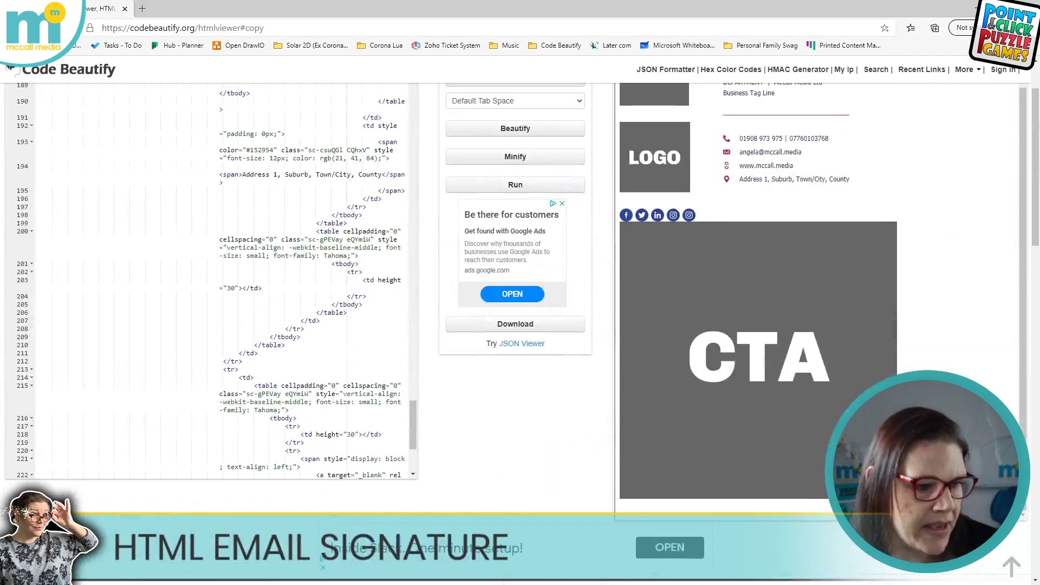
scroll(955, 184, up, 2)
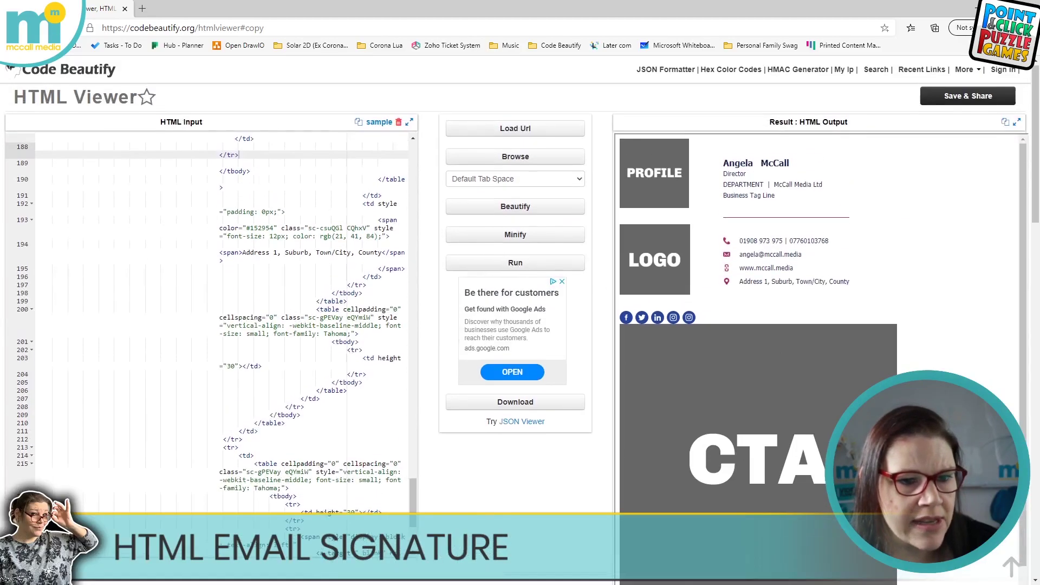
click(1008, 128)
mouse_move(618, 147)
mouse_down()
mouse_move(639, 177)
mouse_move(704, 541)
mouse_up()
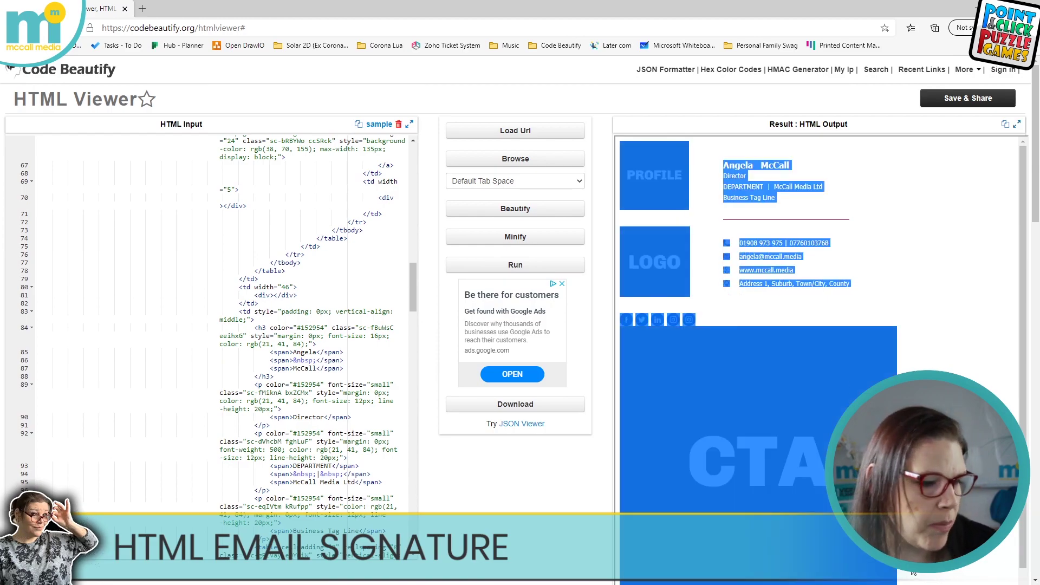
click(913, 571)
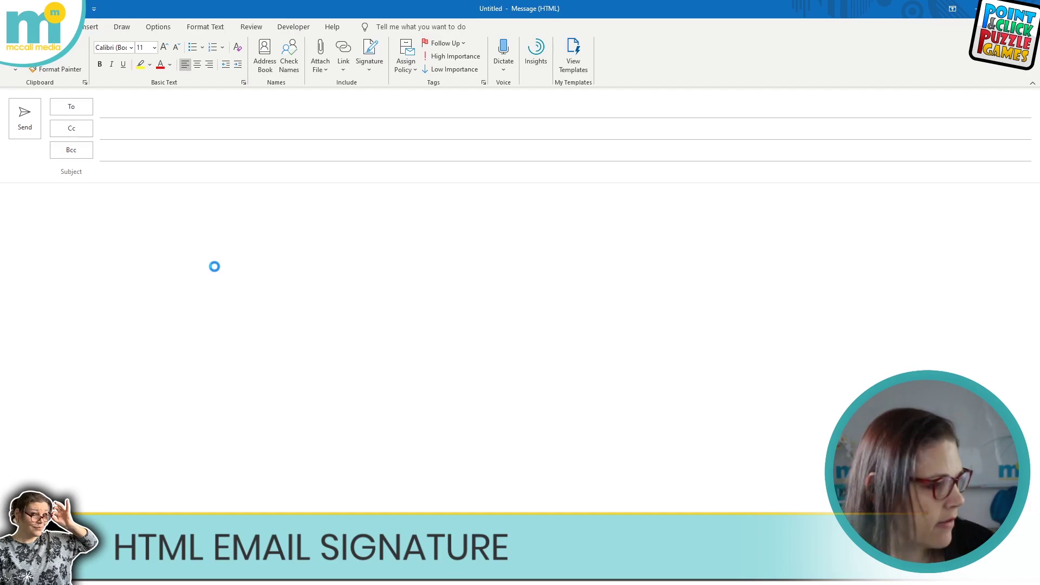
key(ctrl+v)
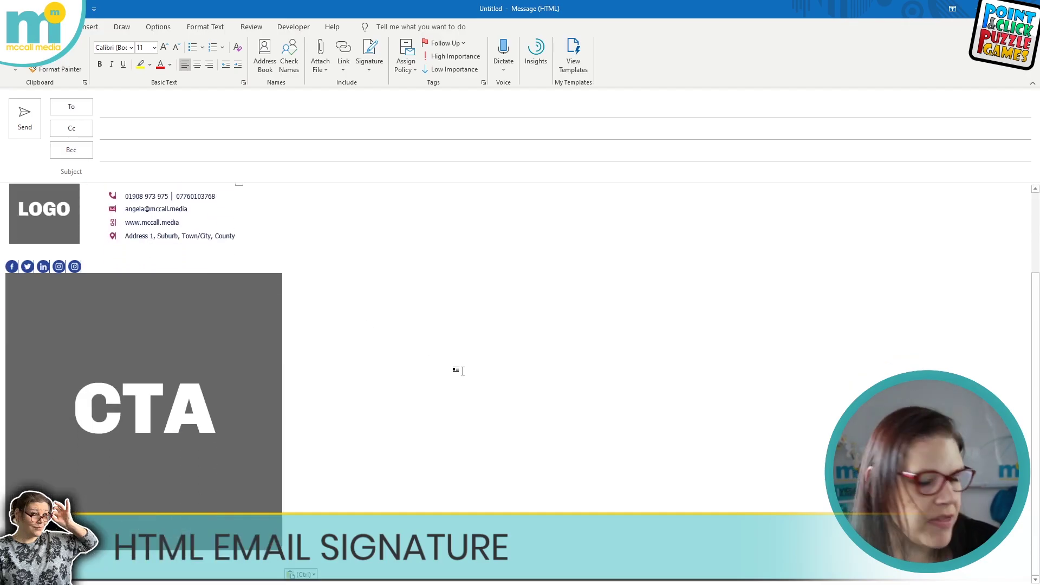
scroll(462, 371, up, 3)
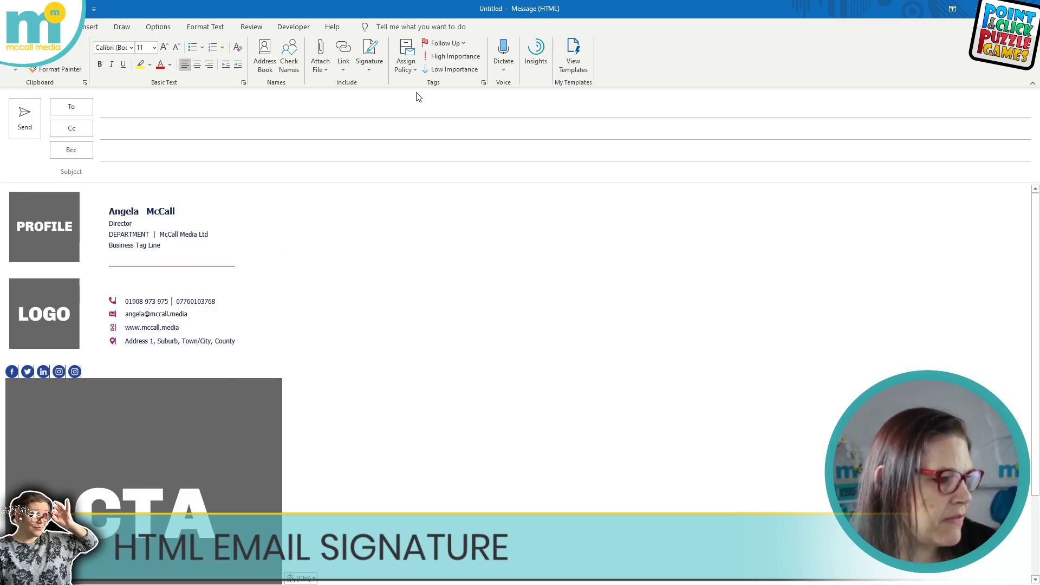
Paste the rendered signature into the TEST signature's editor in Signatures and Stationery
click(369, 54)
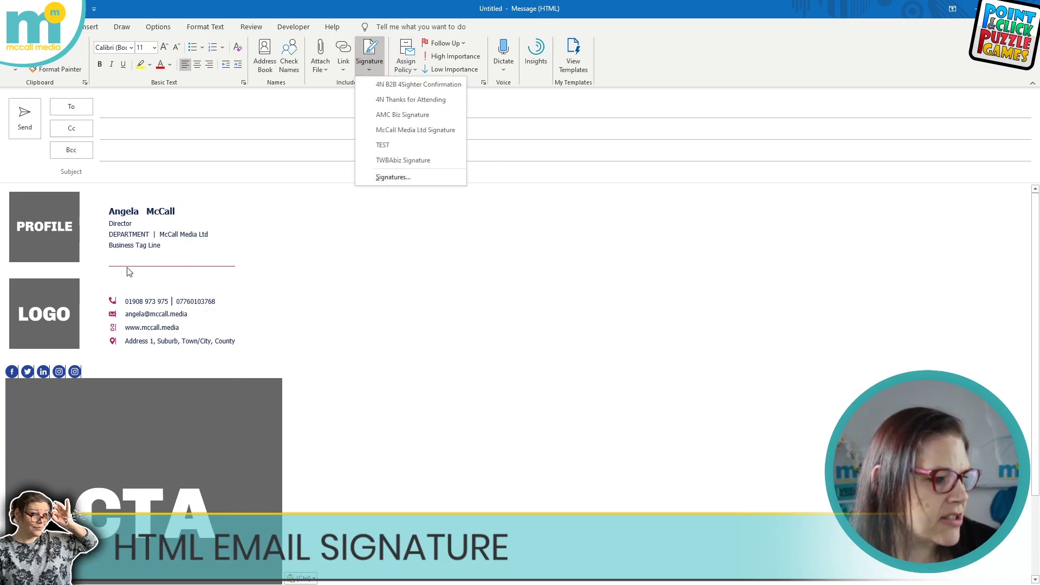
click(418, 176)
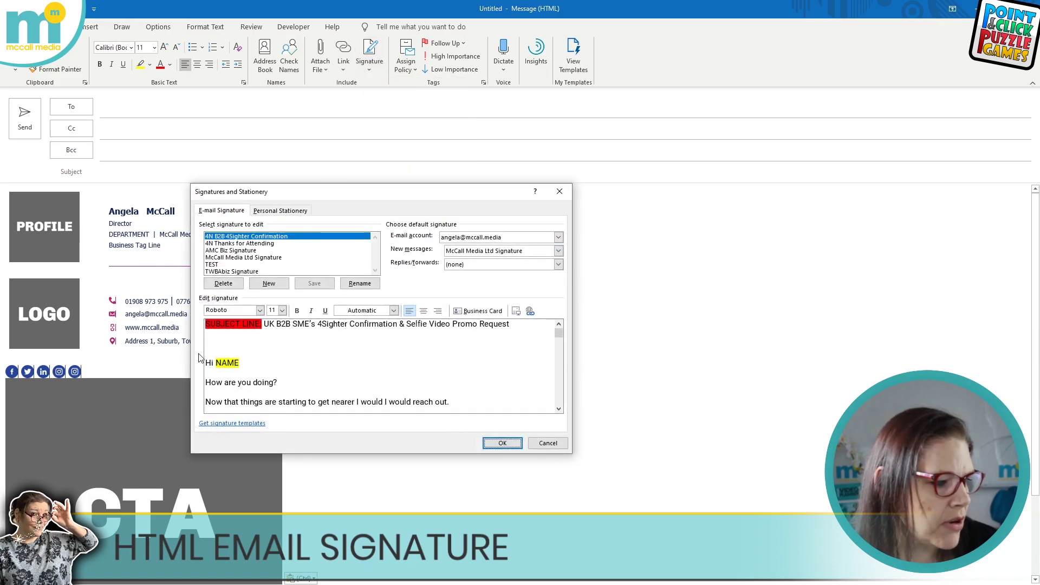
click(228, 264)
click(292, 343)
key(ctrl+v)
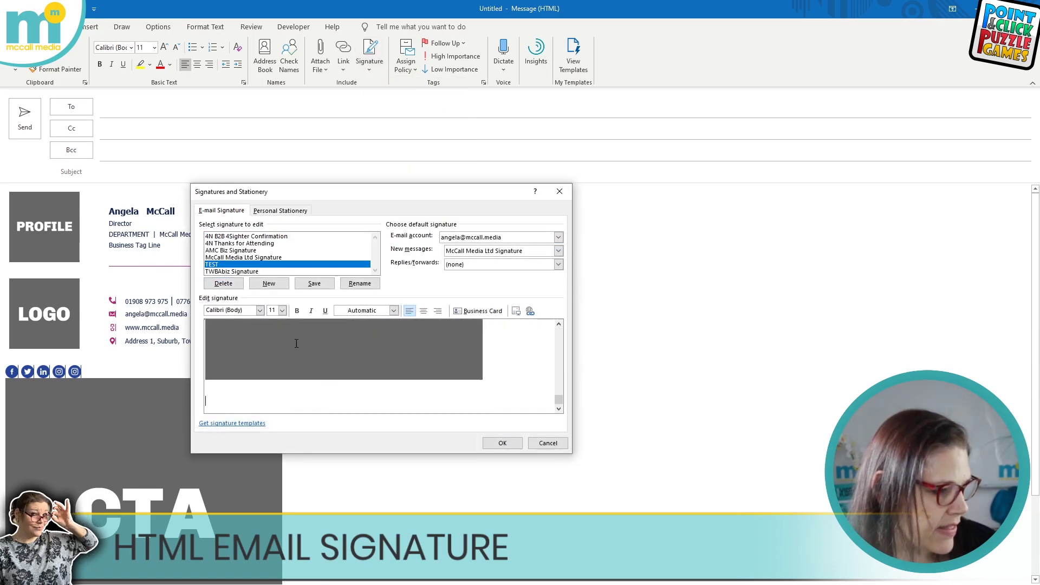
drag(558, 400, 555, 317)
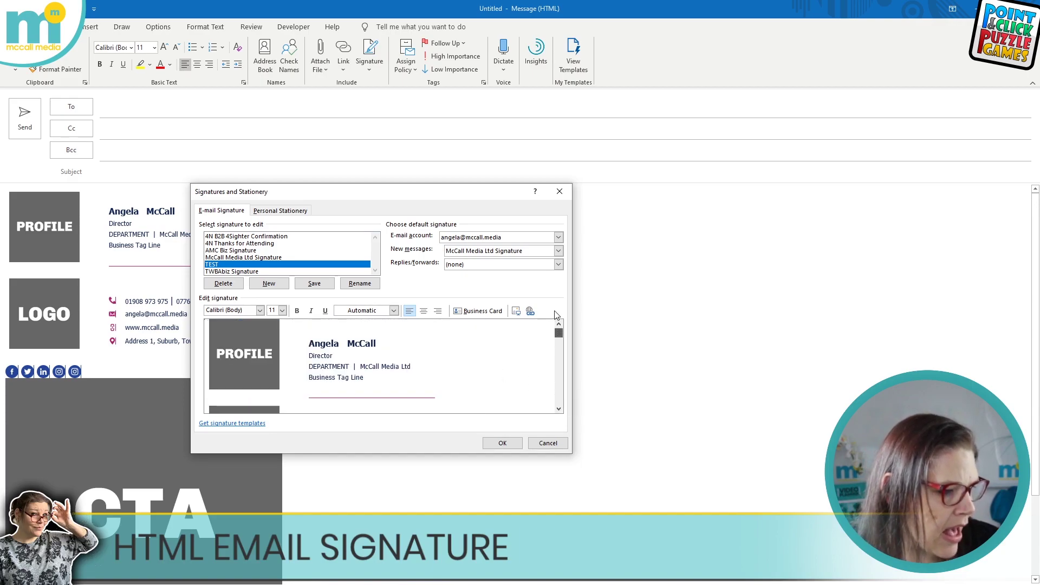
Change the TEST signature's font to Tahoma
click(238, 310)
click(261, 310)
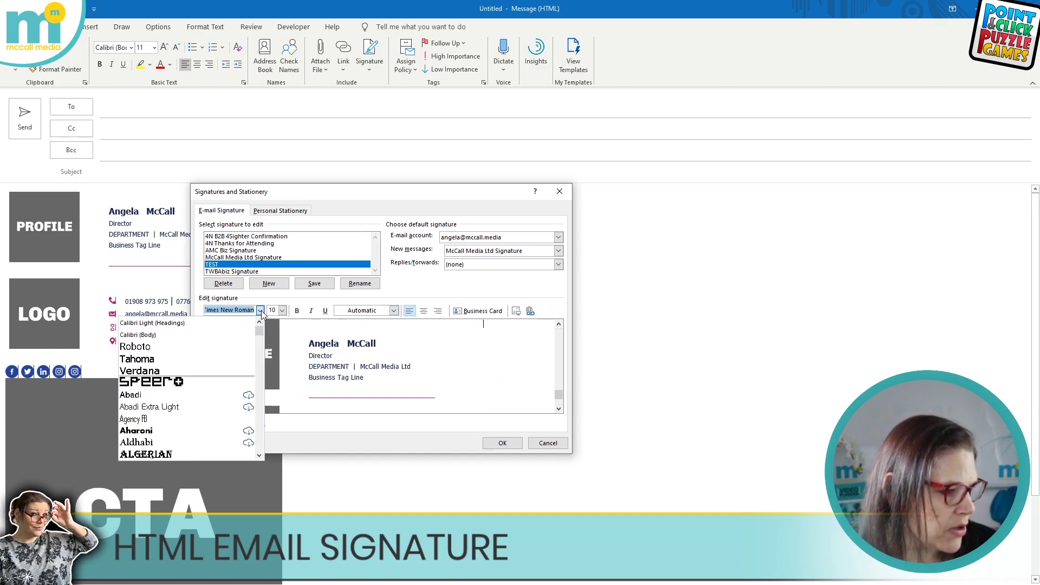
click(137, 359)
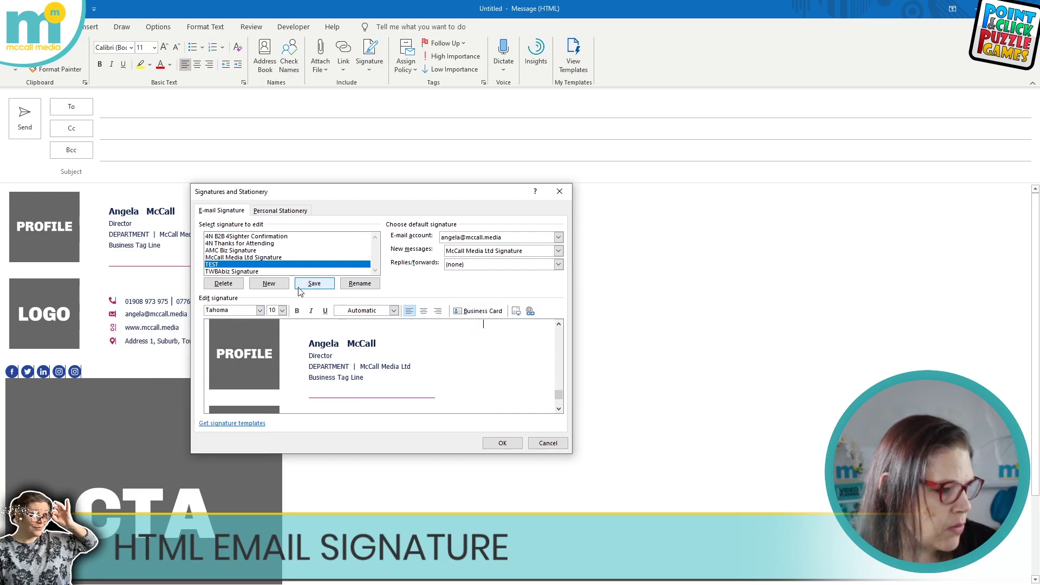
Check the mail account's New messages signature default and confirm the settings with OK
click(486, 242)
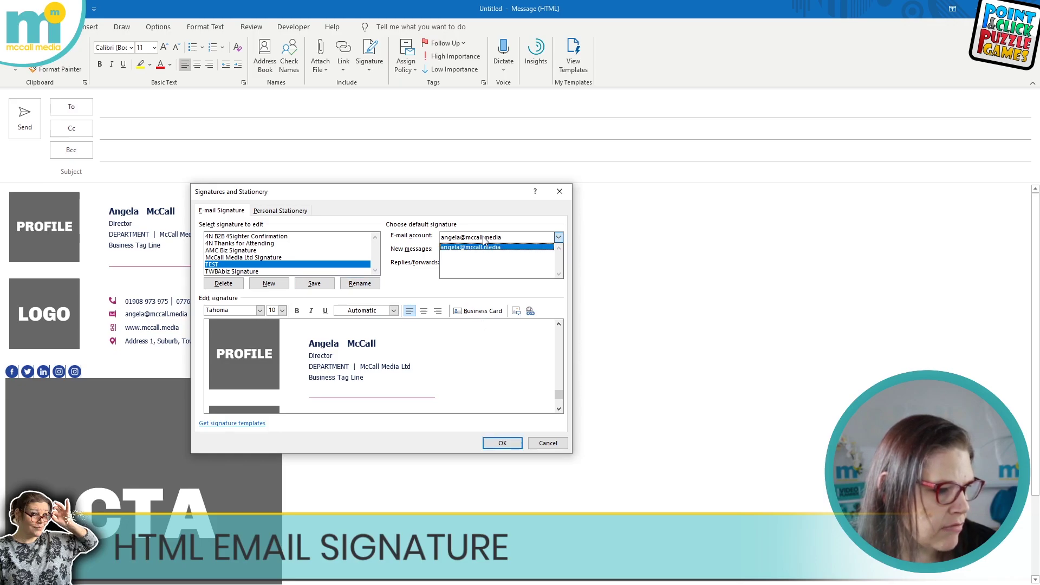
click(469, 254)
click(469, 251)
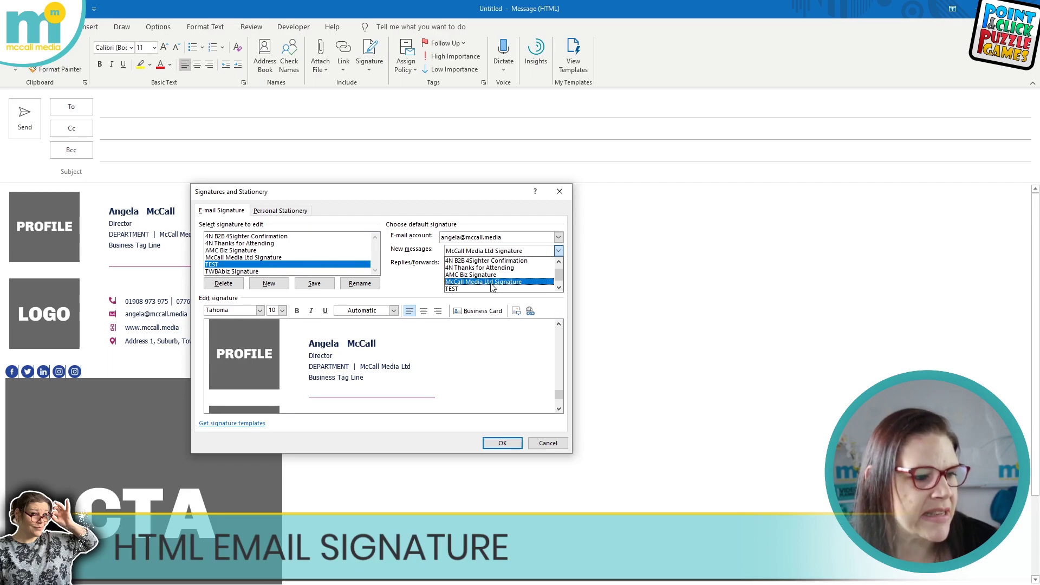
click(502, 443)
click(502, 443)
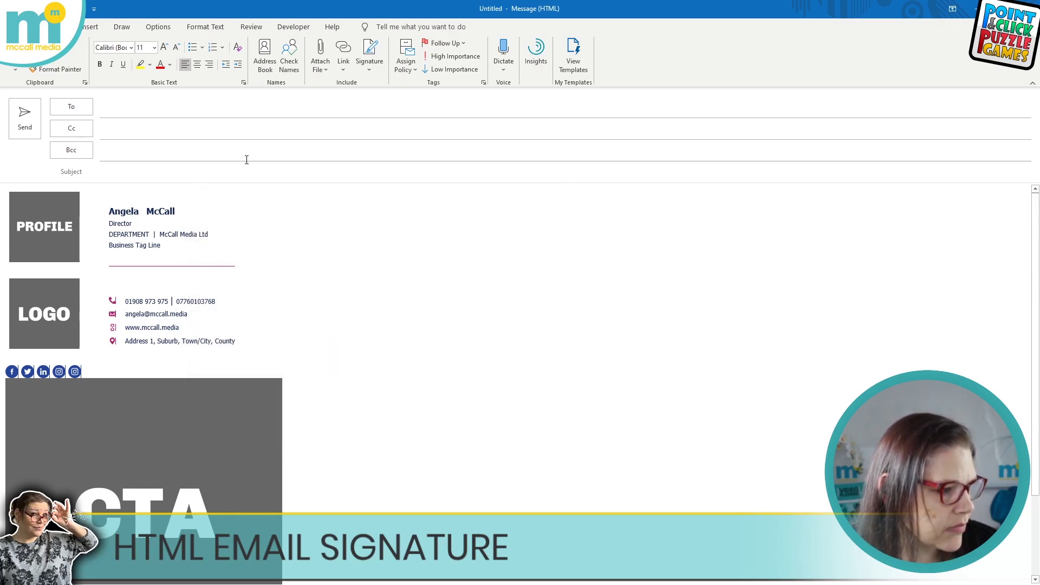
Clear the message body and insert the TWBAbiz Signature
key(ctrl+a)
key(Delete)
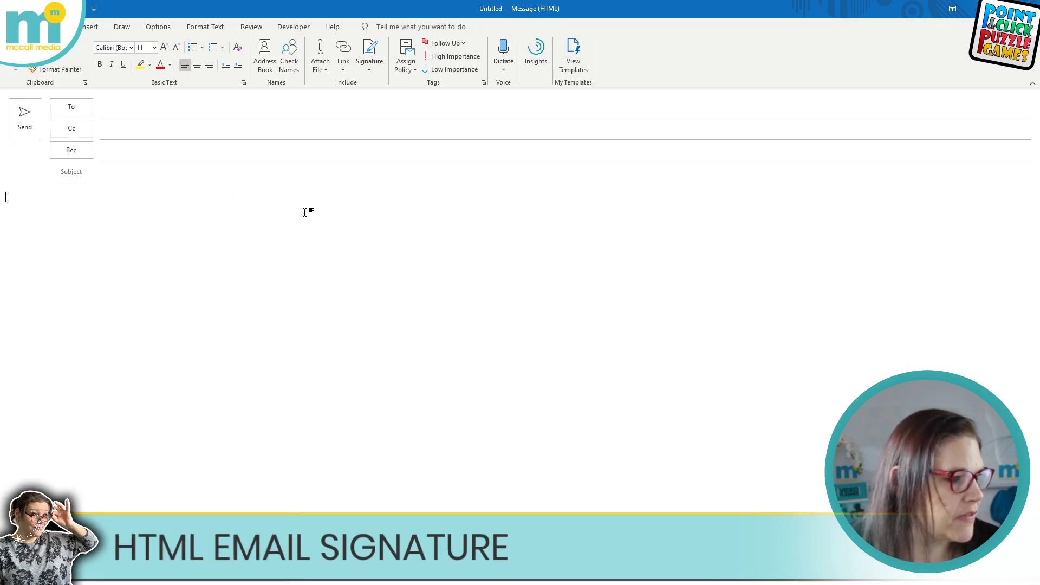
click(369, 54)
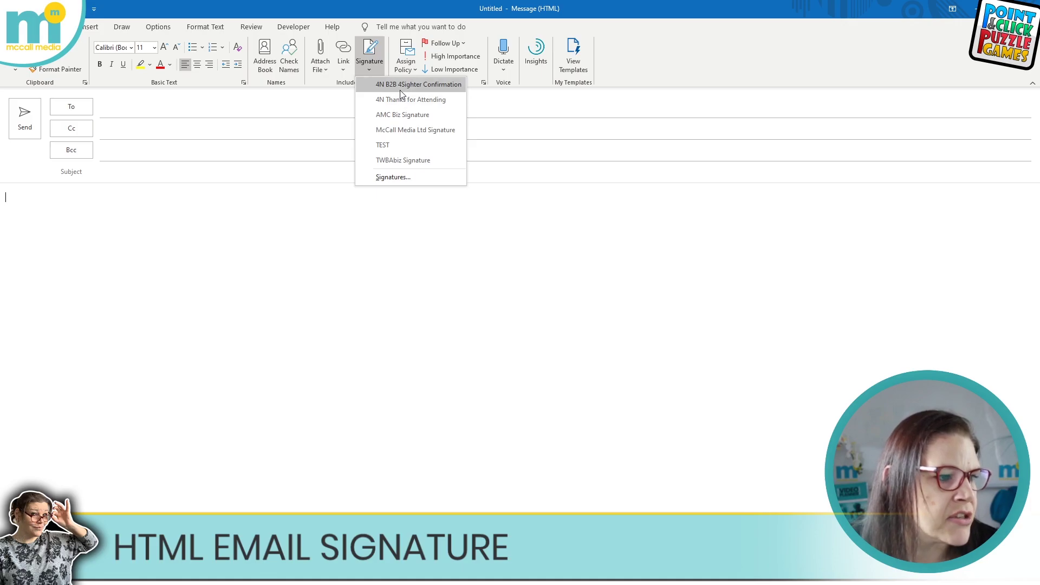
click(385, 158)
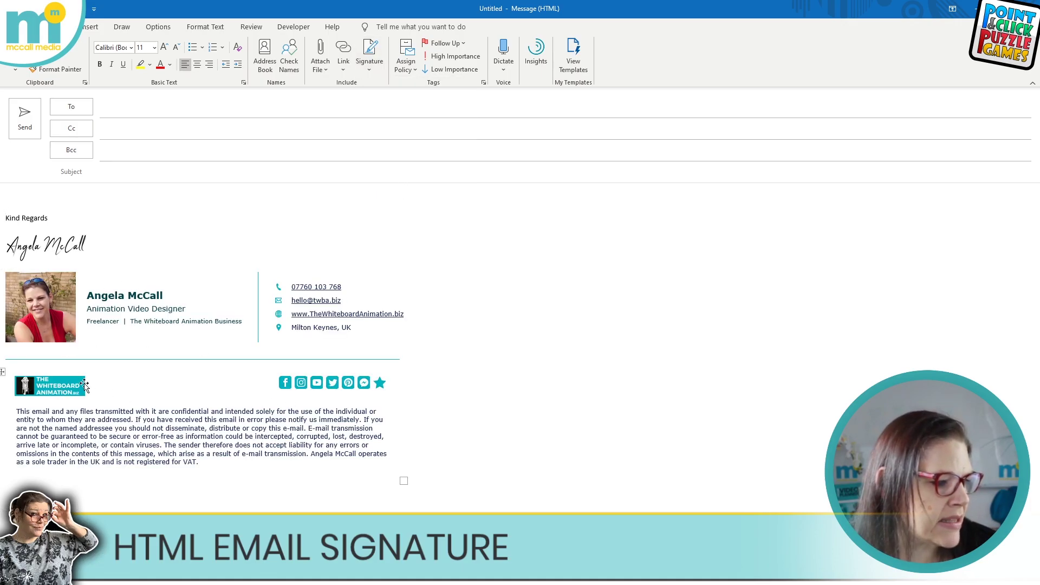
Swap in the AMC Biz Signature, then the McCall Media Ltd Signature
click(370, 60)
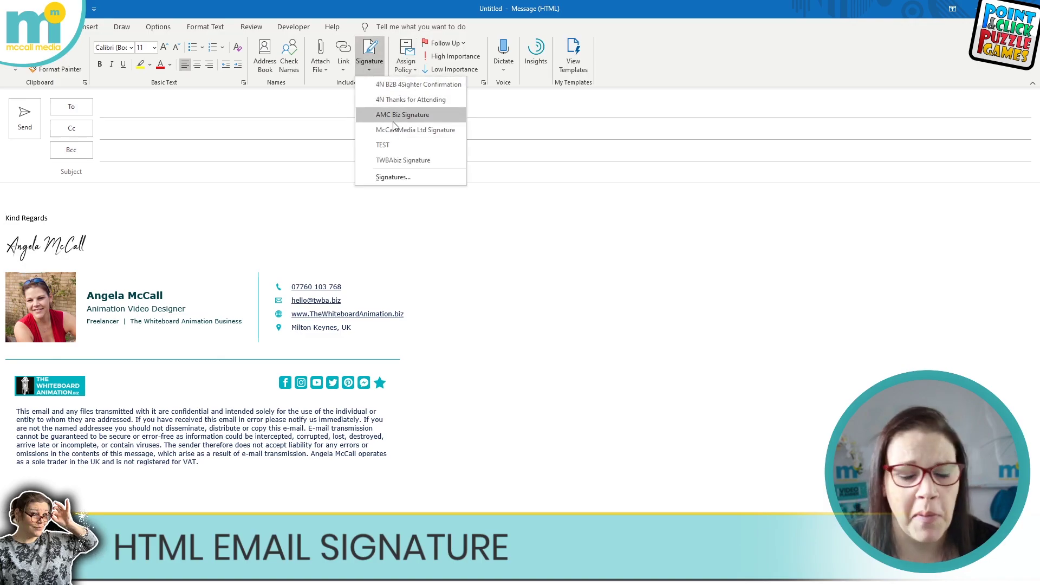
click(395, 115)
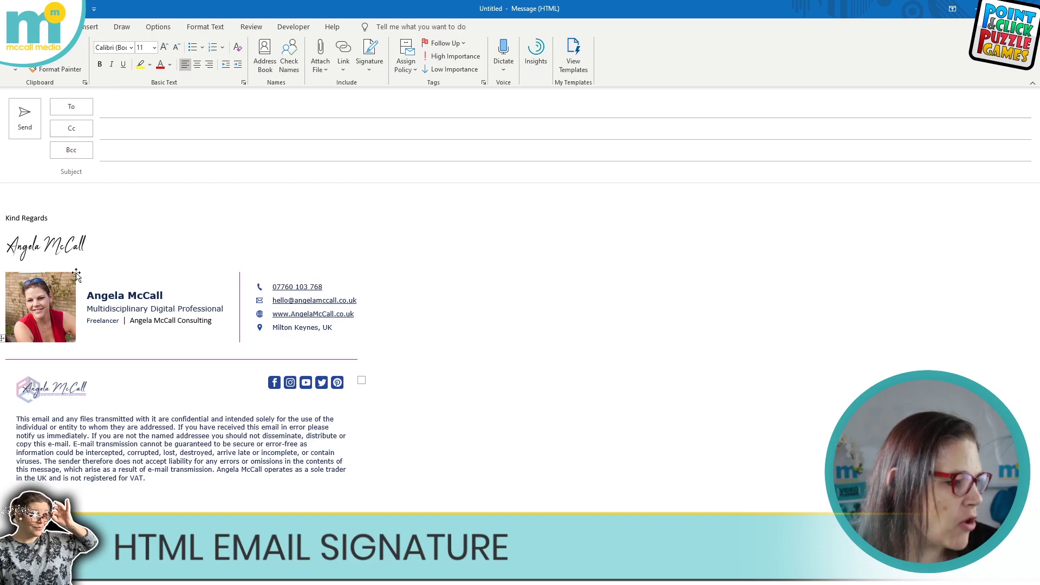
click(369, 54)
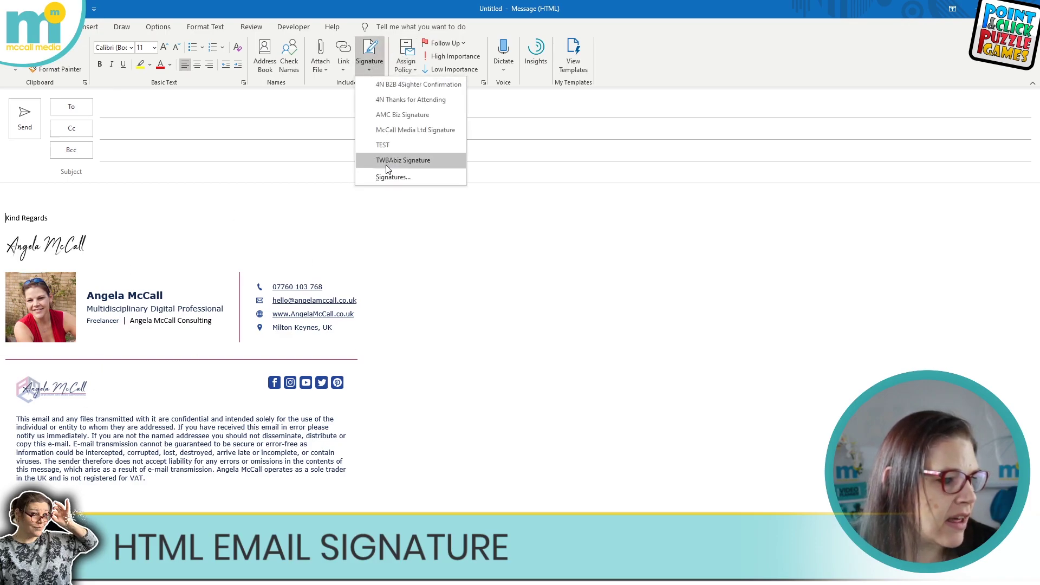
click(387, 130)
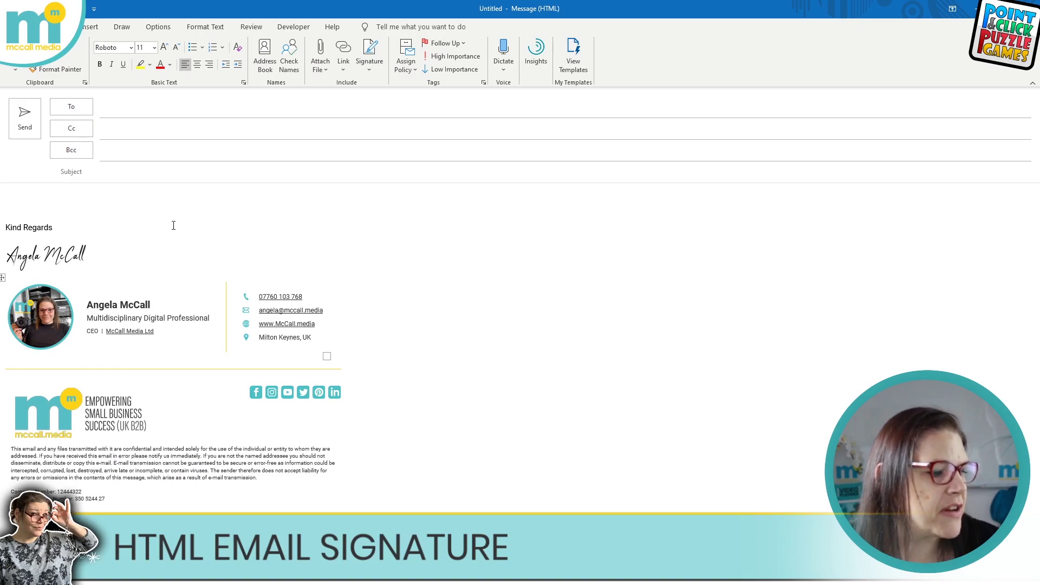
click(33, 259)
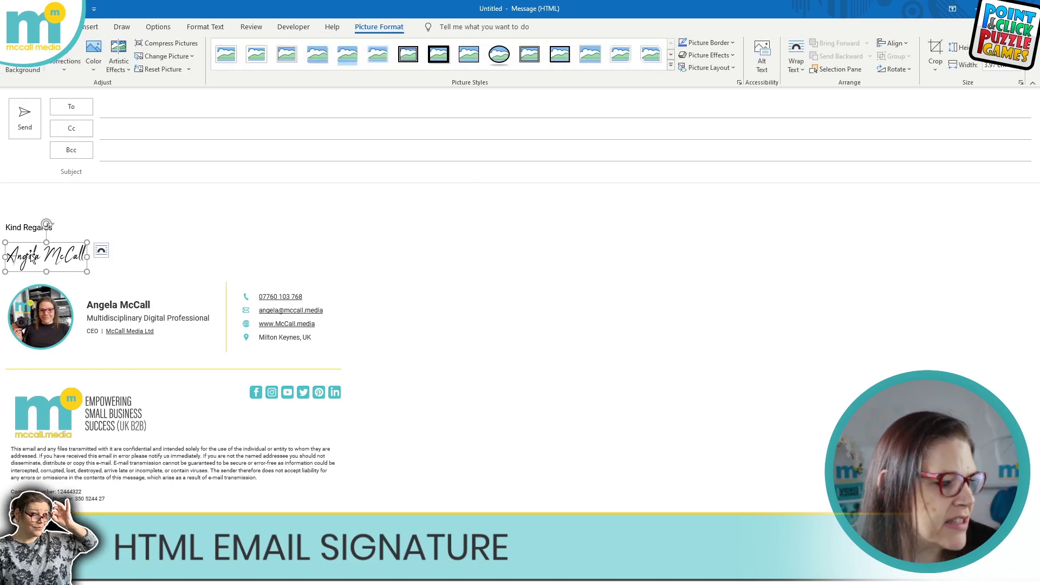
Inspect the Kind Regards sign-off, handwritten signature image, disclaimer and company number line
double_click(18, 228)
click(187, 228)
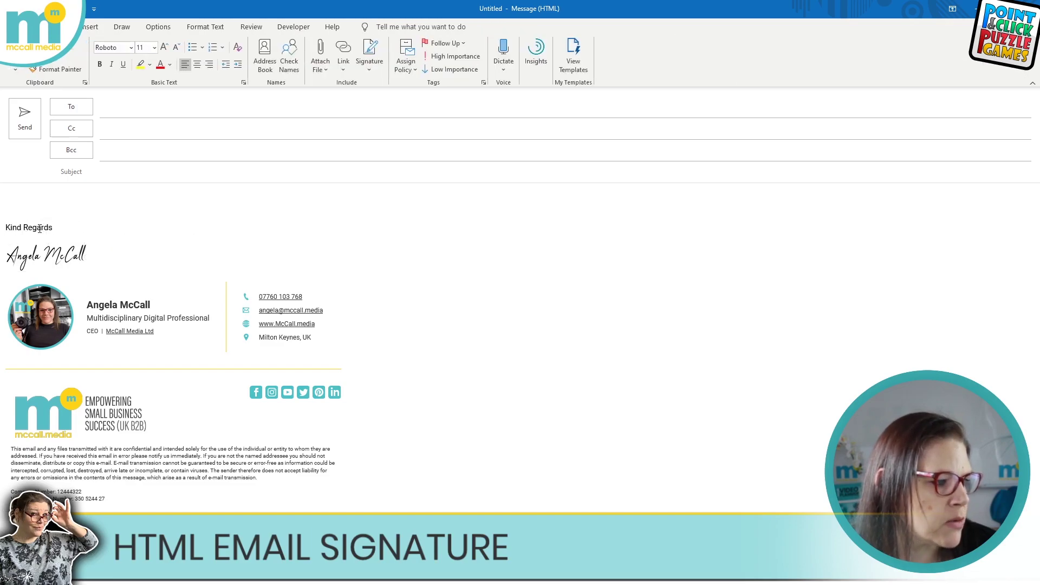
click(40, 262)
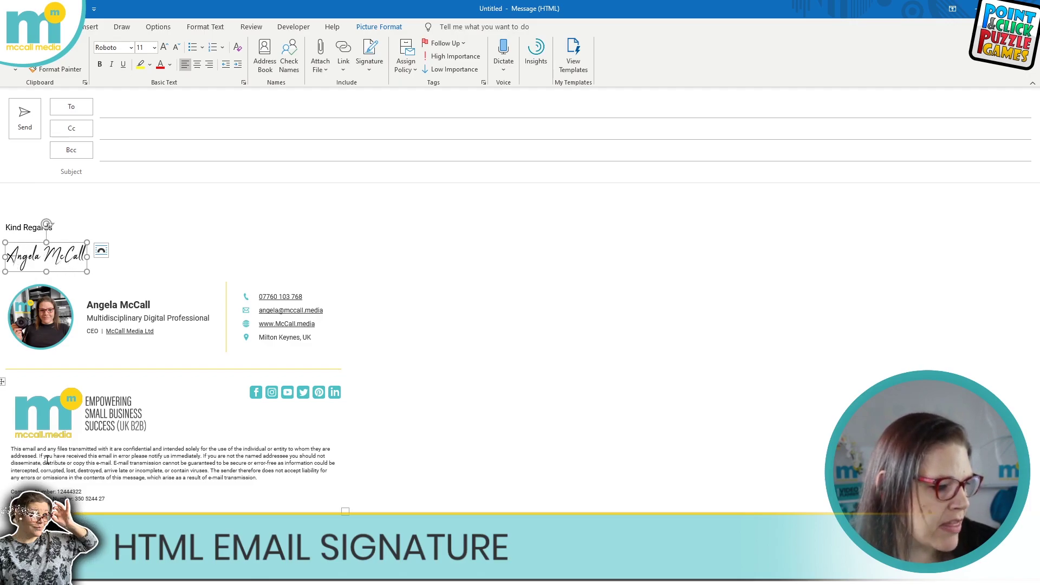
drag(232, 477, 10, 448)
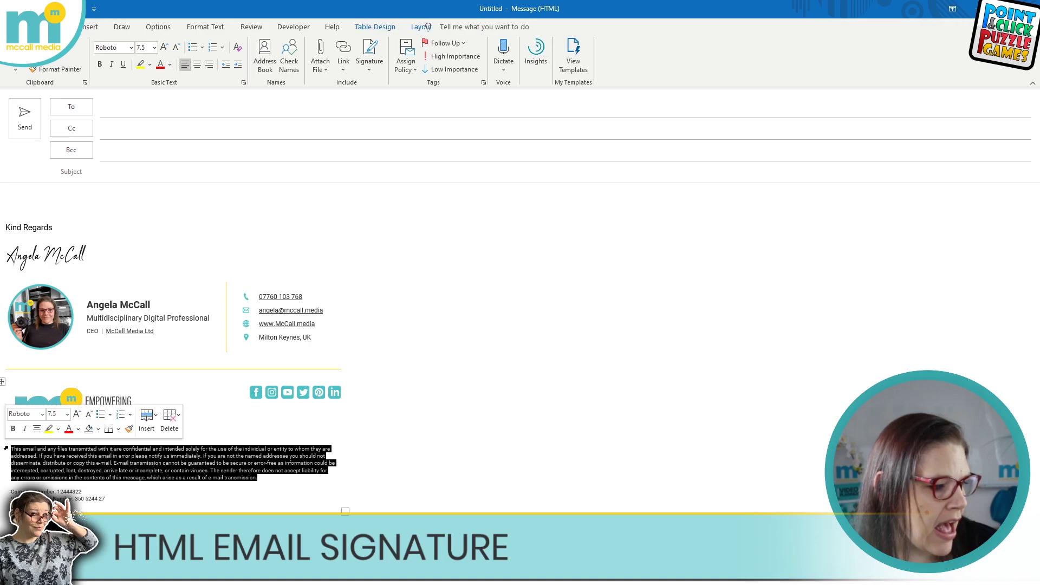
click(103, 498)
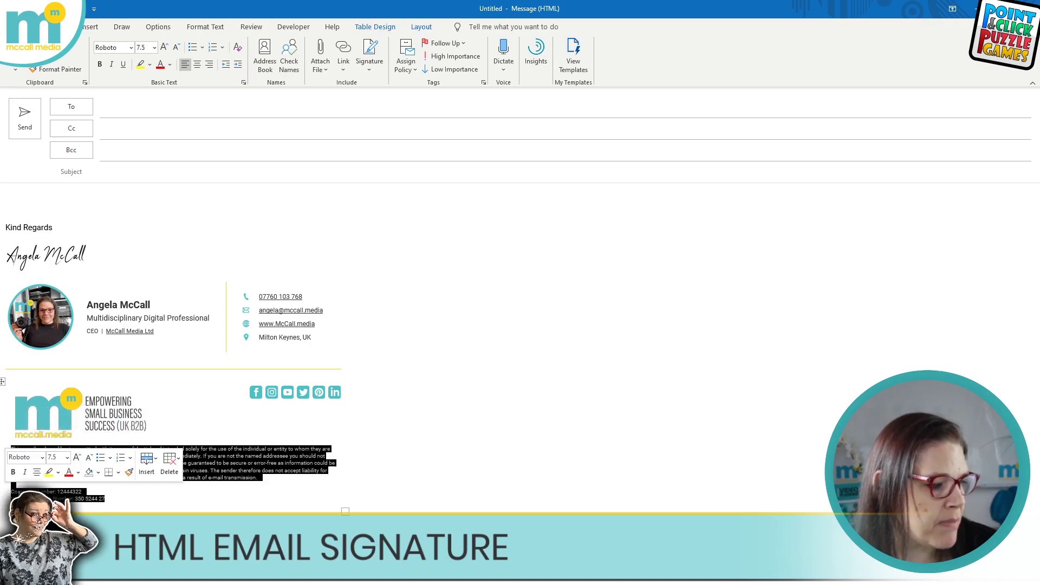
double_click(21, 492)
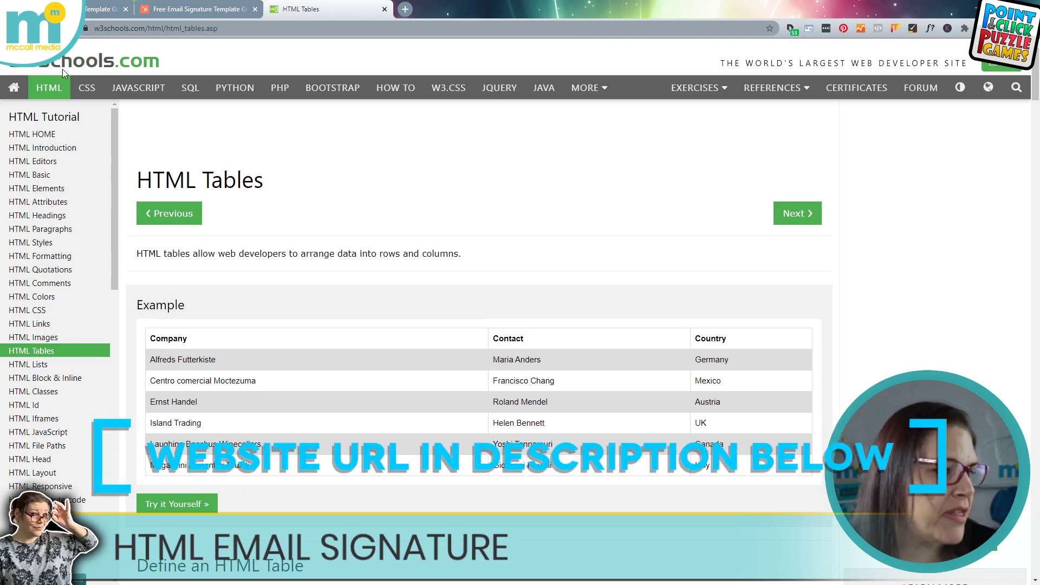
Open the HTML Tables lesson in the W3Schools HTML tutorial
click(14, 88)
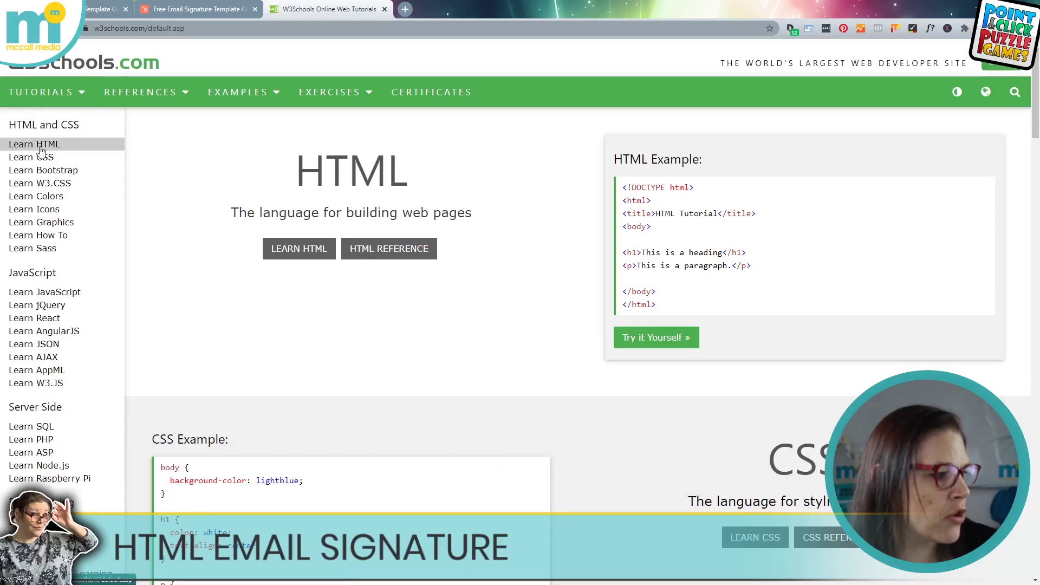
click(32, 144)
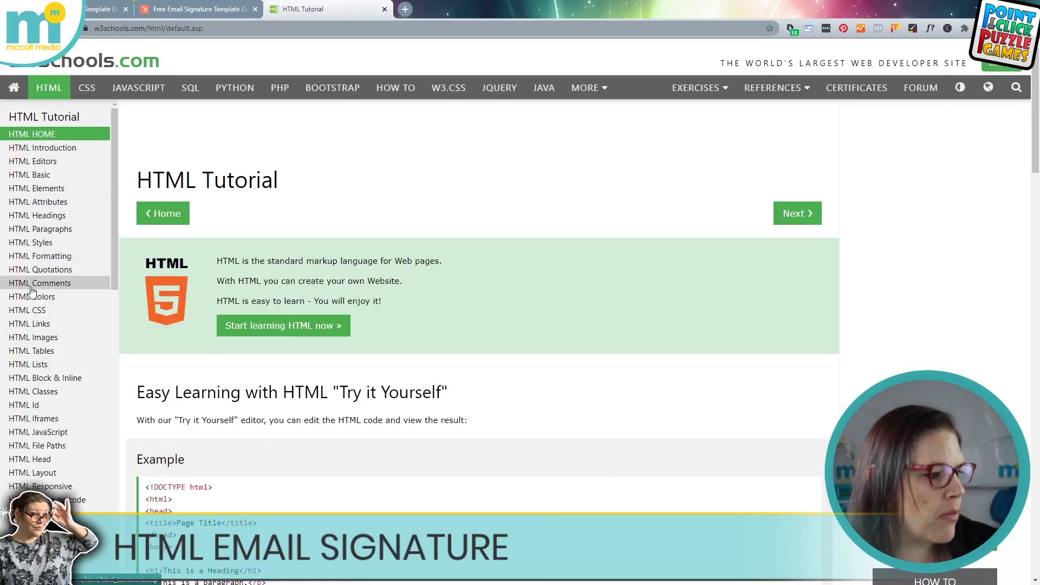
click(48, 351)
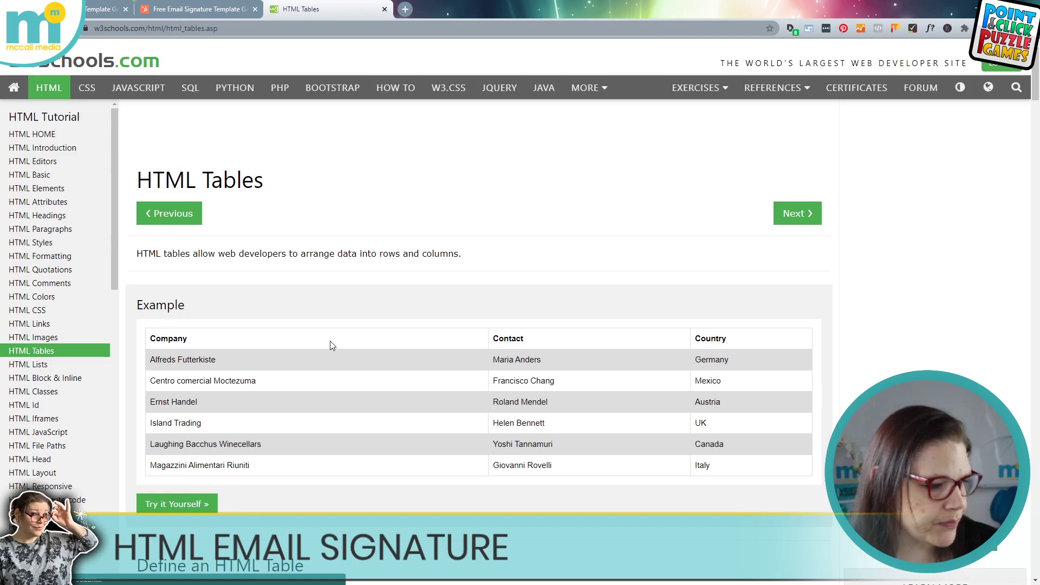
scroll(331, 335, down, 10)
scroll(301, 310, up, 2)
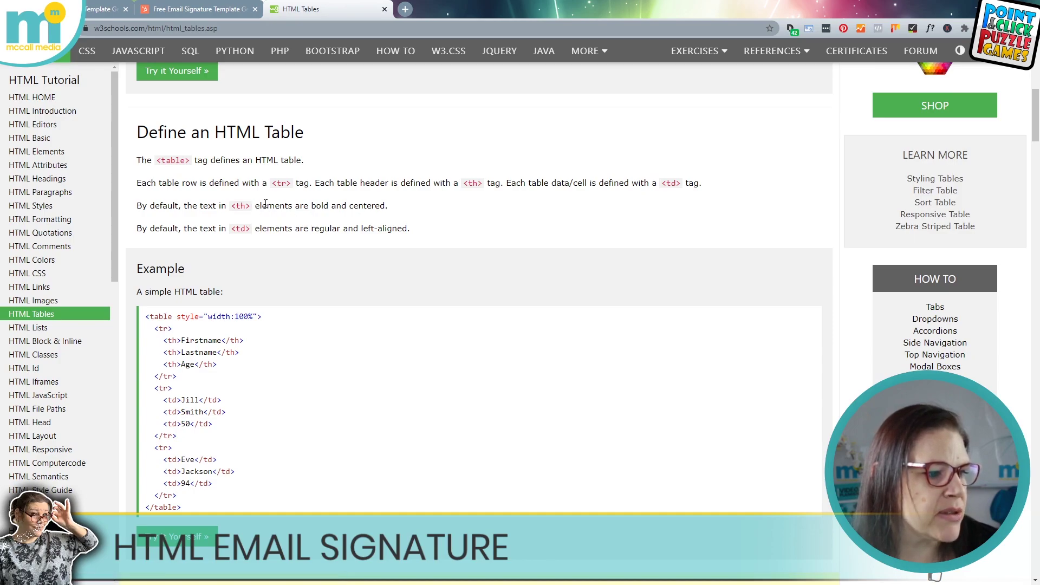
Read through the HTML Tables sections, then return to the HubSpot signature generator
scroll(307, 227, down, 3)
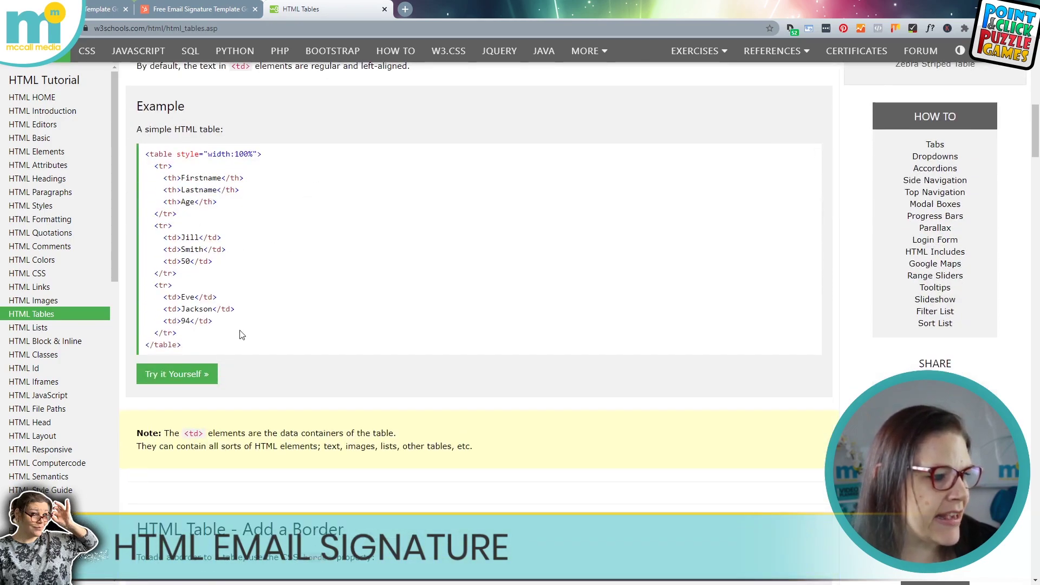
scroll(239, 312, down, 5)
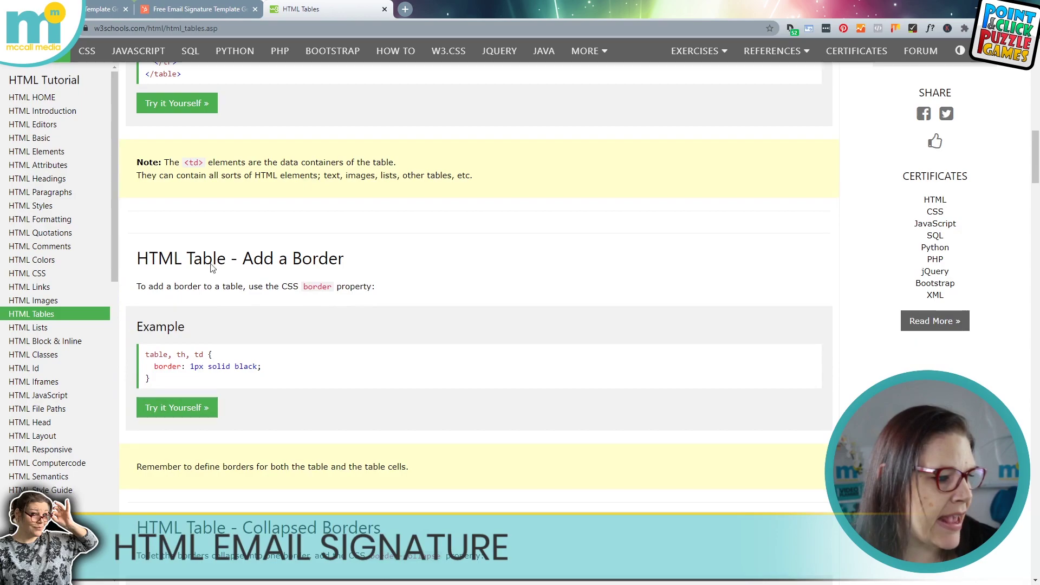
scroll(194, 378, down, 3)
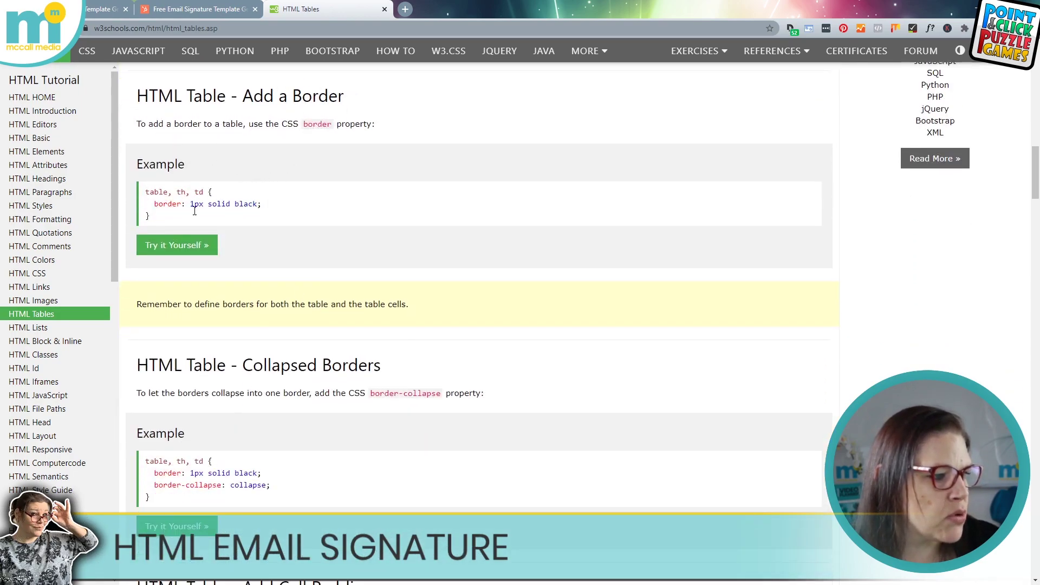
scroll(337, 188, down, 5)
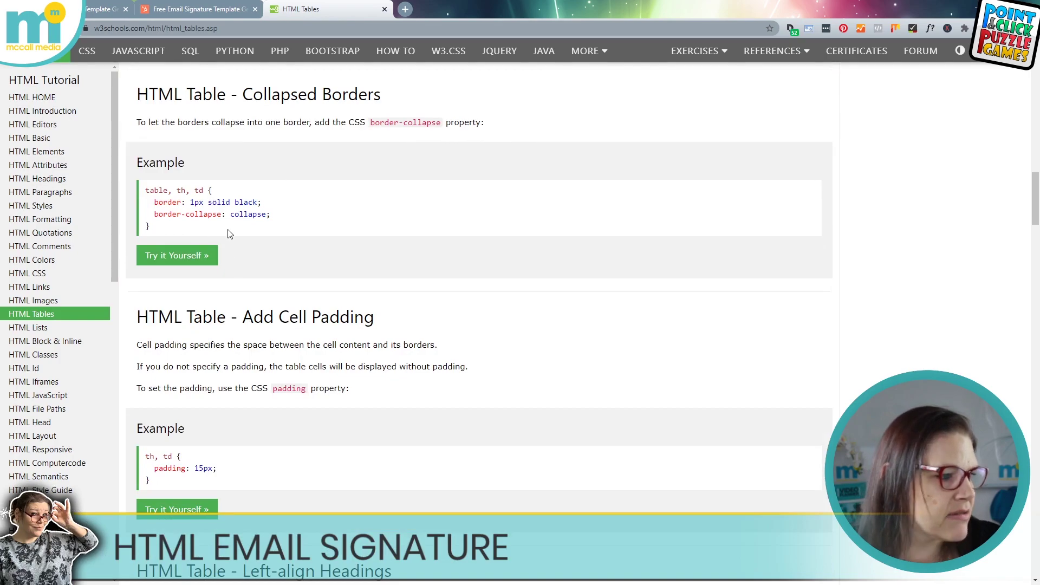
scroll(232, 264, down, 4)
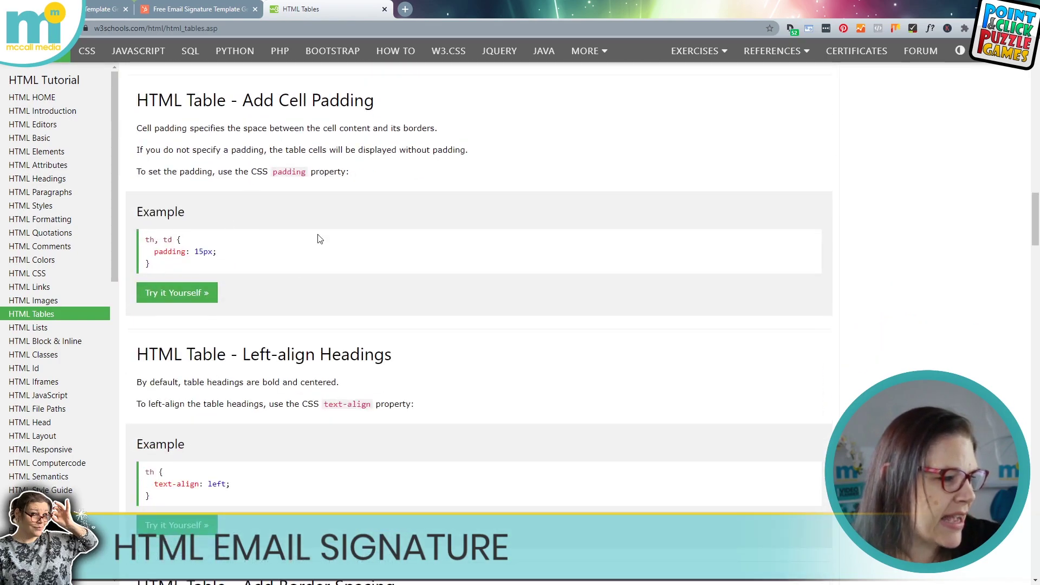
scroll(248, 273, down, 5)
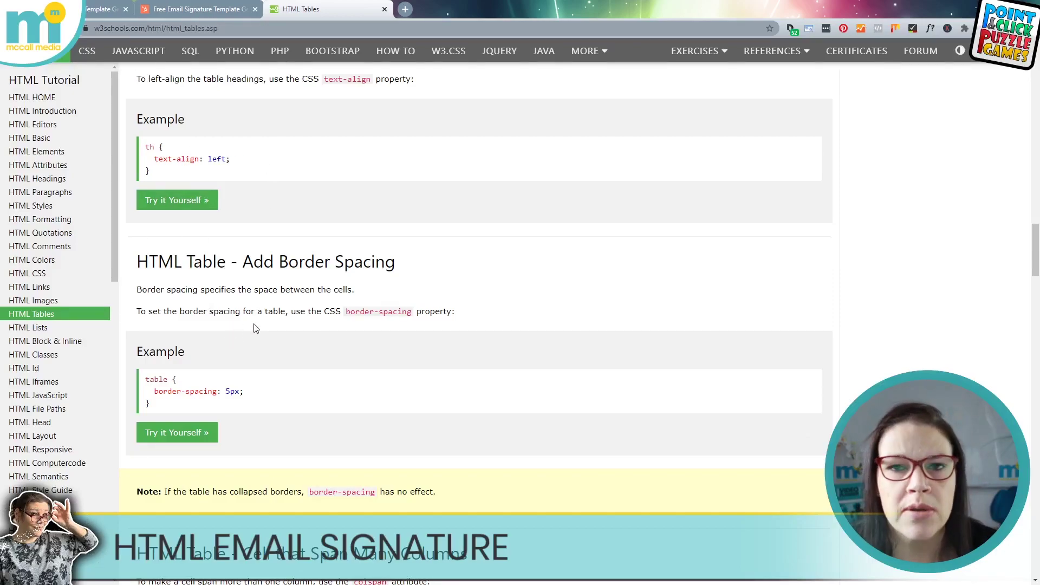
scroll(244, 324, up, 15)
scroll(372, 265, up, 5)
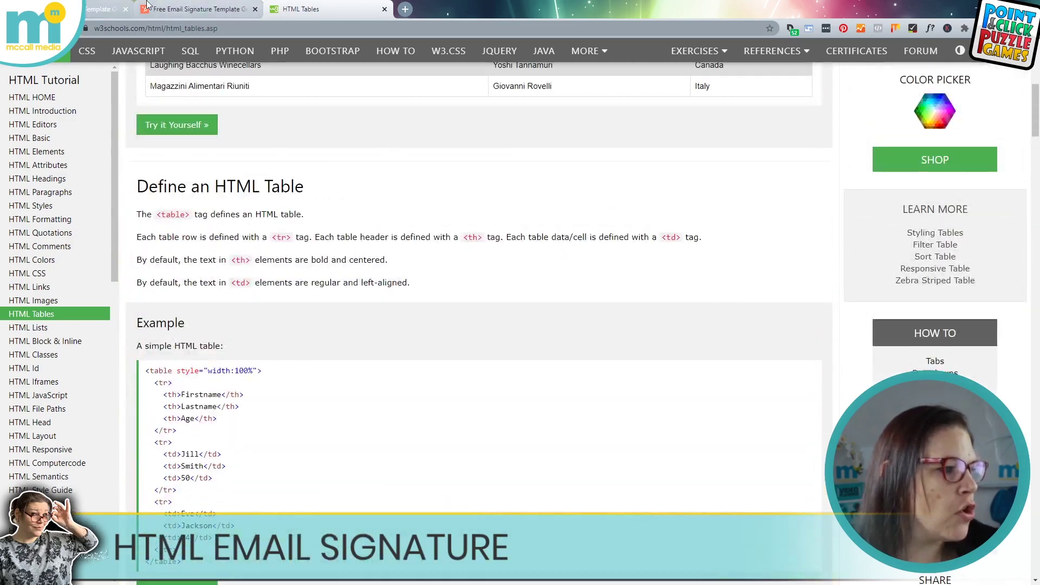
click(173, 6)
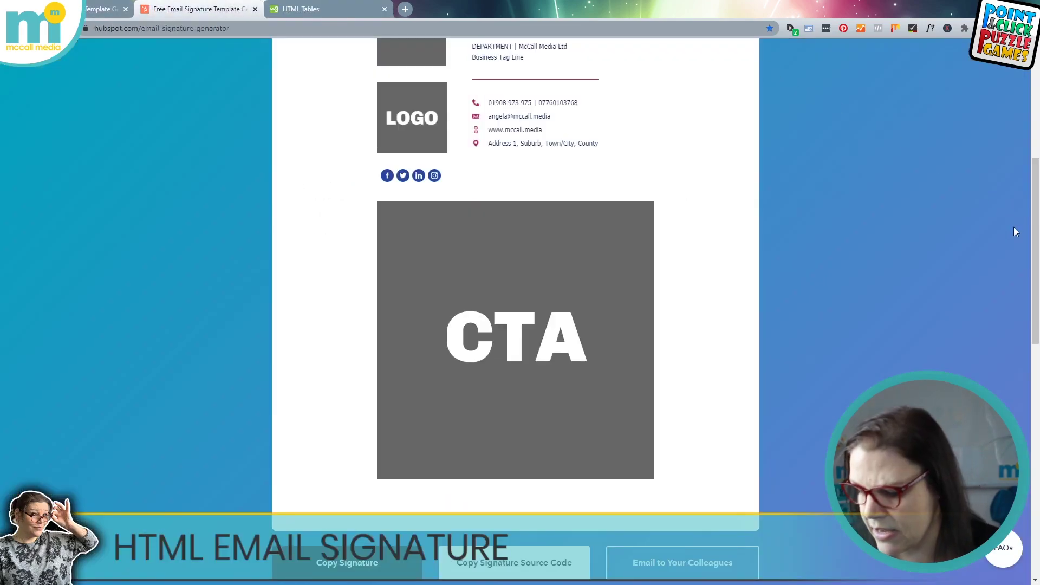